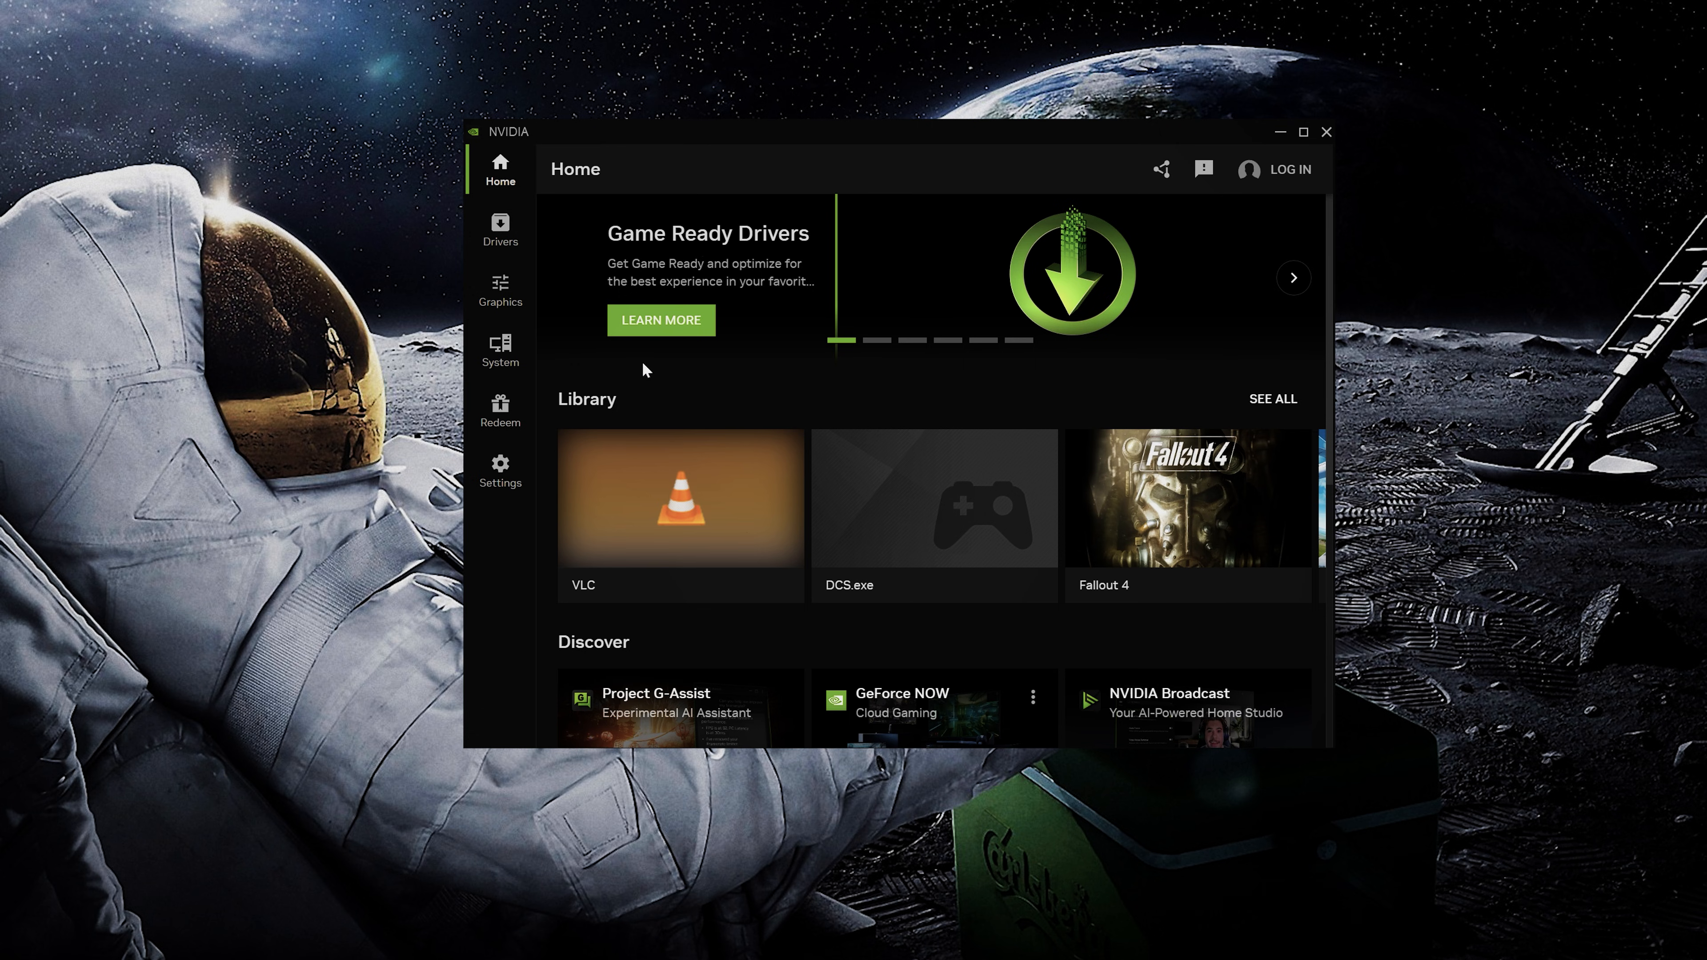
Step: Open the graphics program settings, examine the DCS.exe driver settings and check the options for adding a program
{"action": "left_click", "coordinate": [498, 288]}
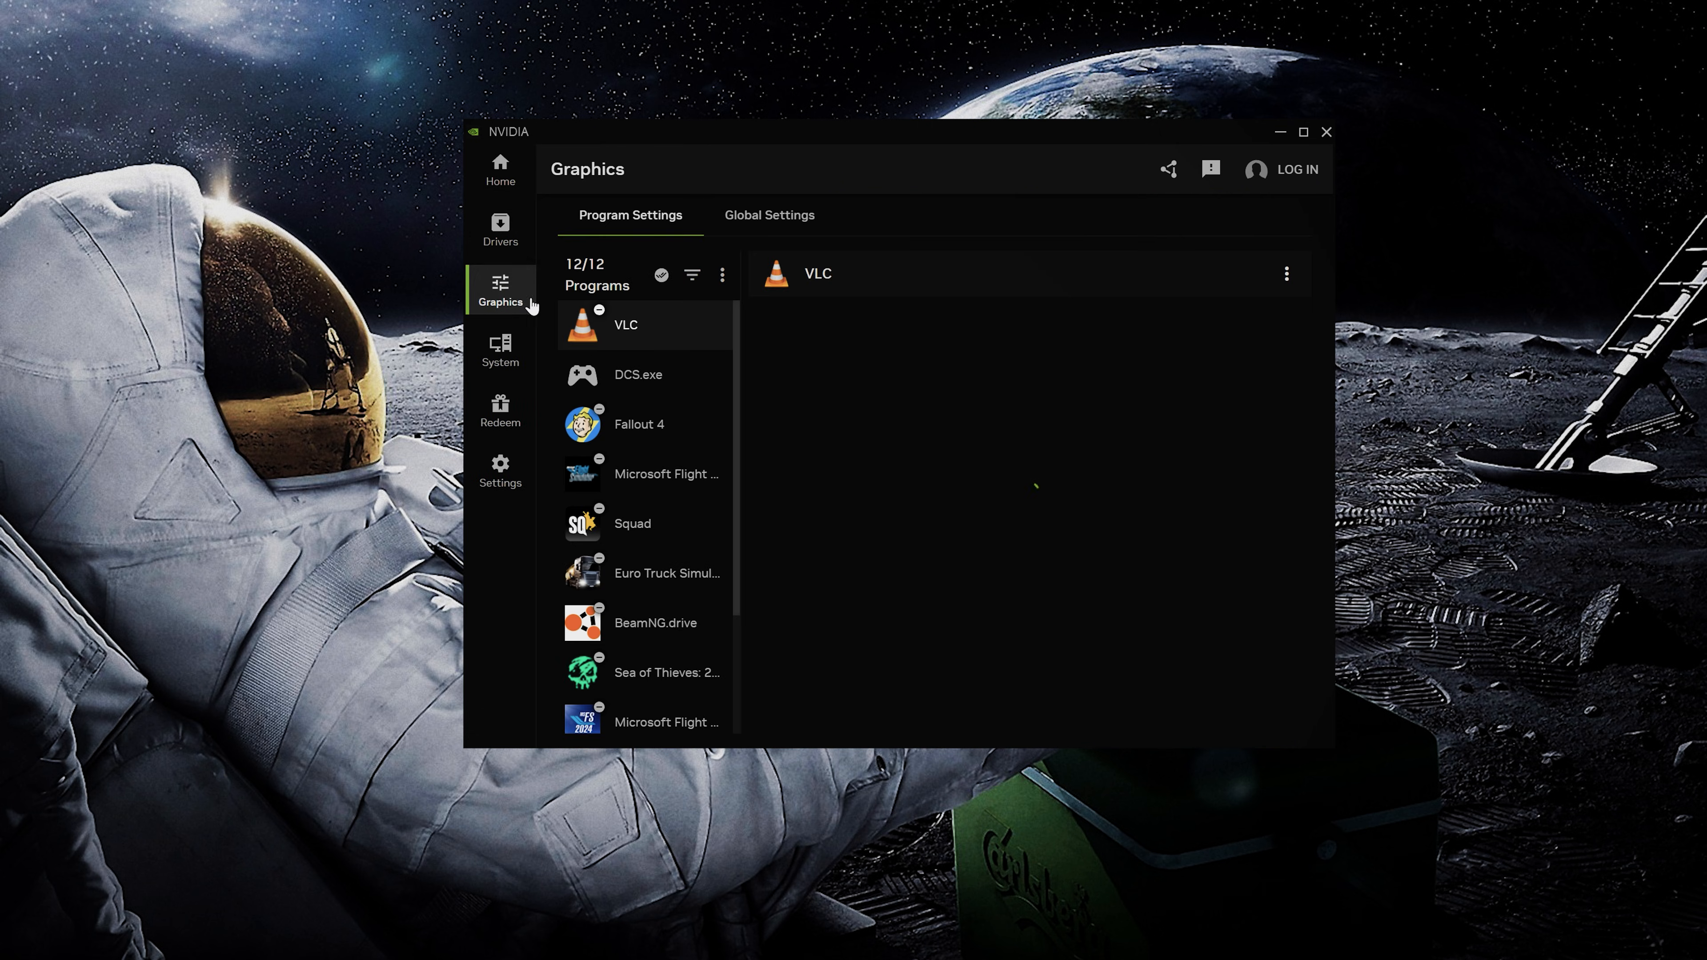
{"action": "scroll", "coordinate": [659, 611], "scroll_direction": "down", "scroll_amount": 3}
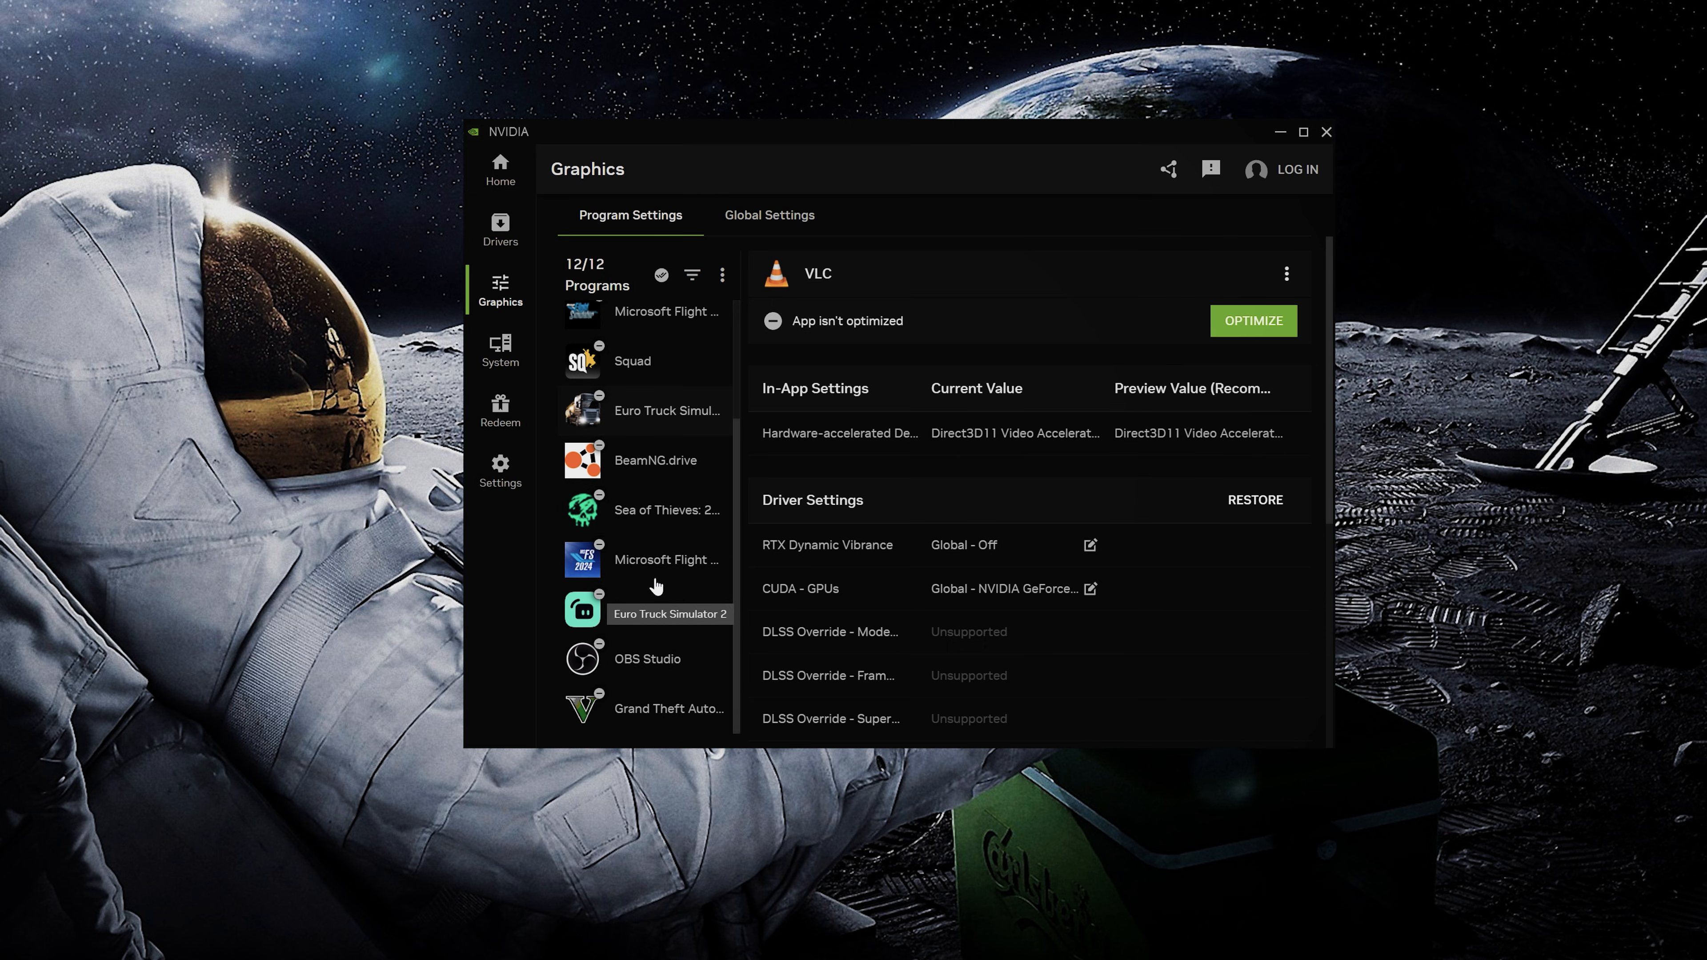
{"action": "scroll", "coordinate": [667, 640], "scroll_direction": "up", "scroll_amount": 3}
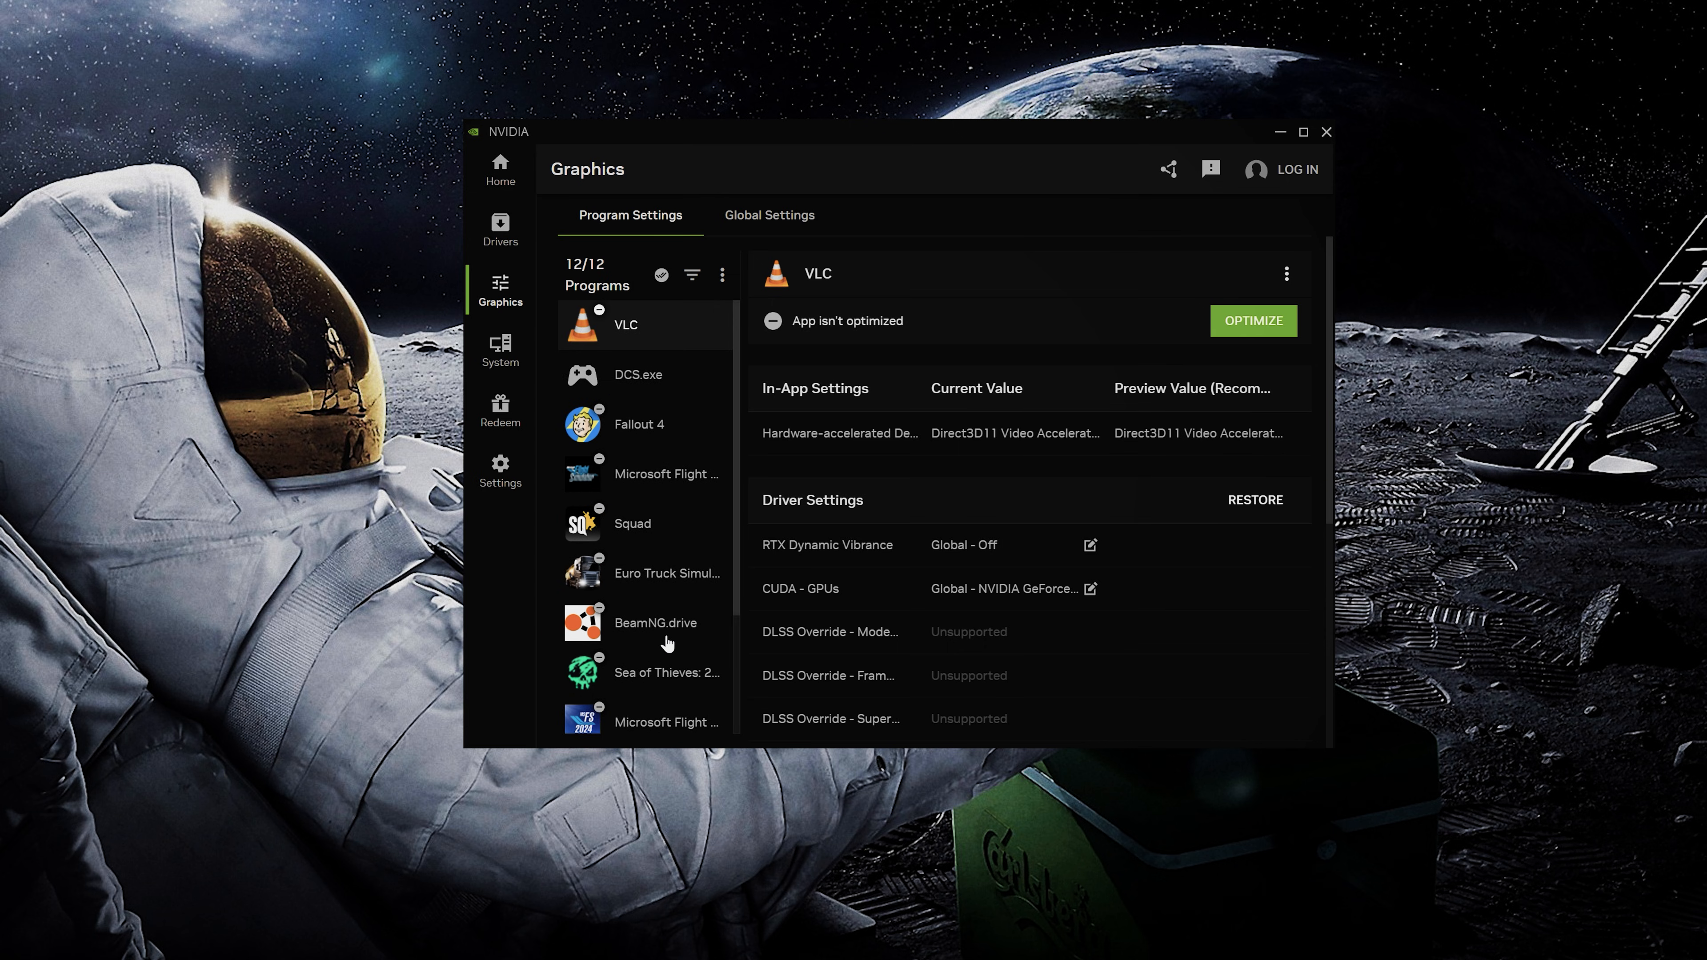
{"action": "left_click", "coordinate": [645, 381]}
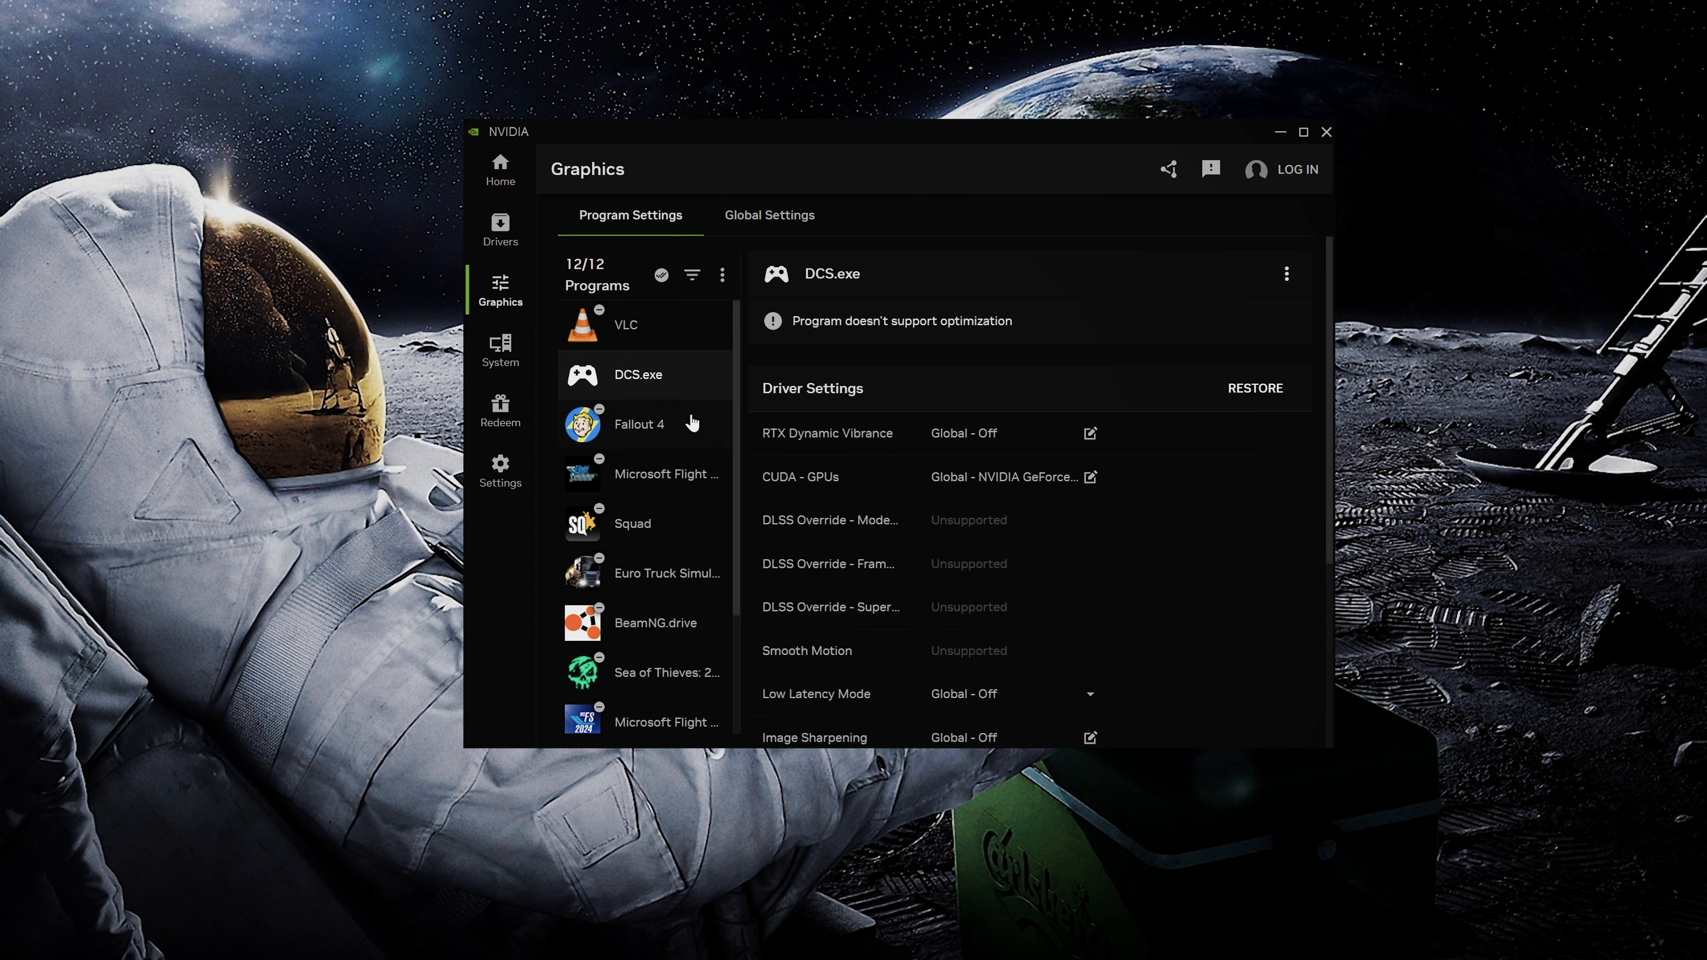
{"action": "left_click", "coordinate": [722, 275]}
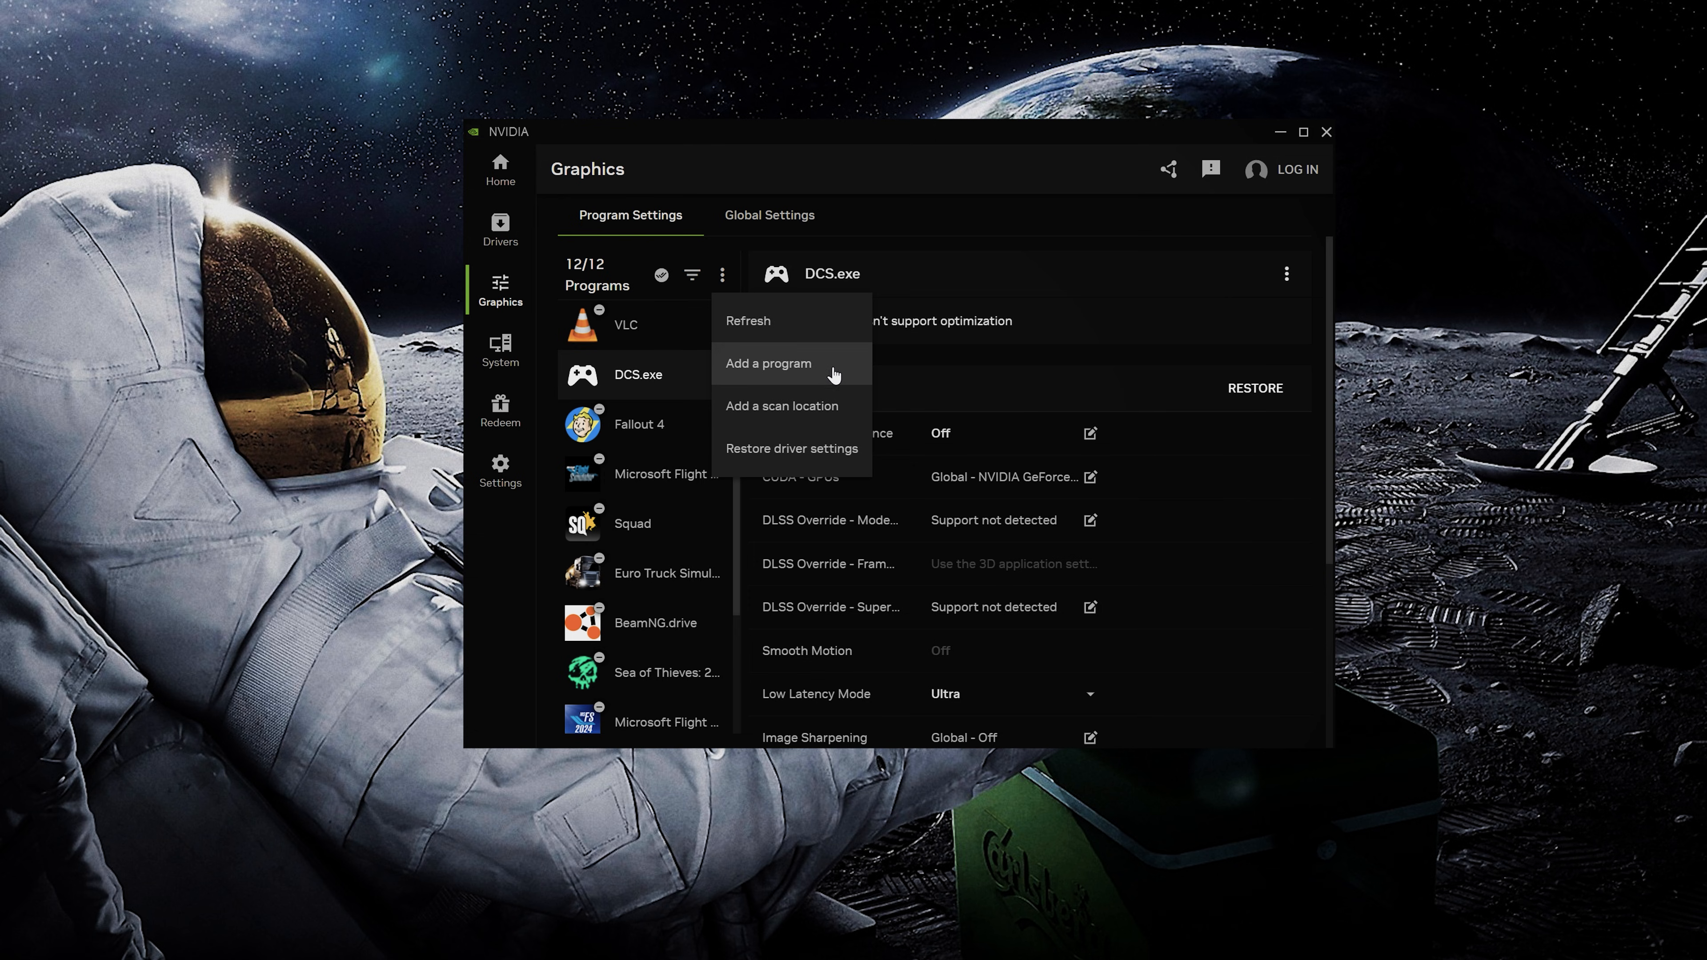
{"action": "left_click", "coordinate": [646, 380]}
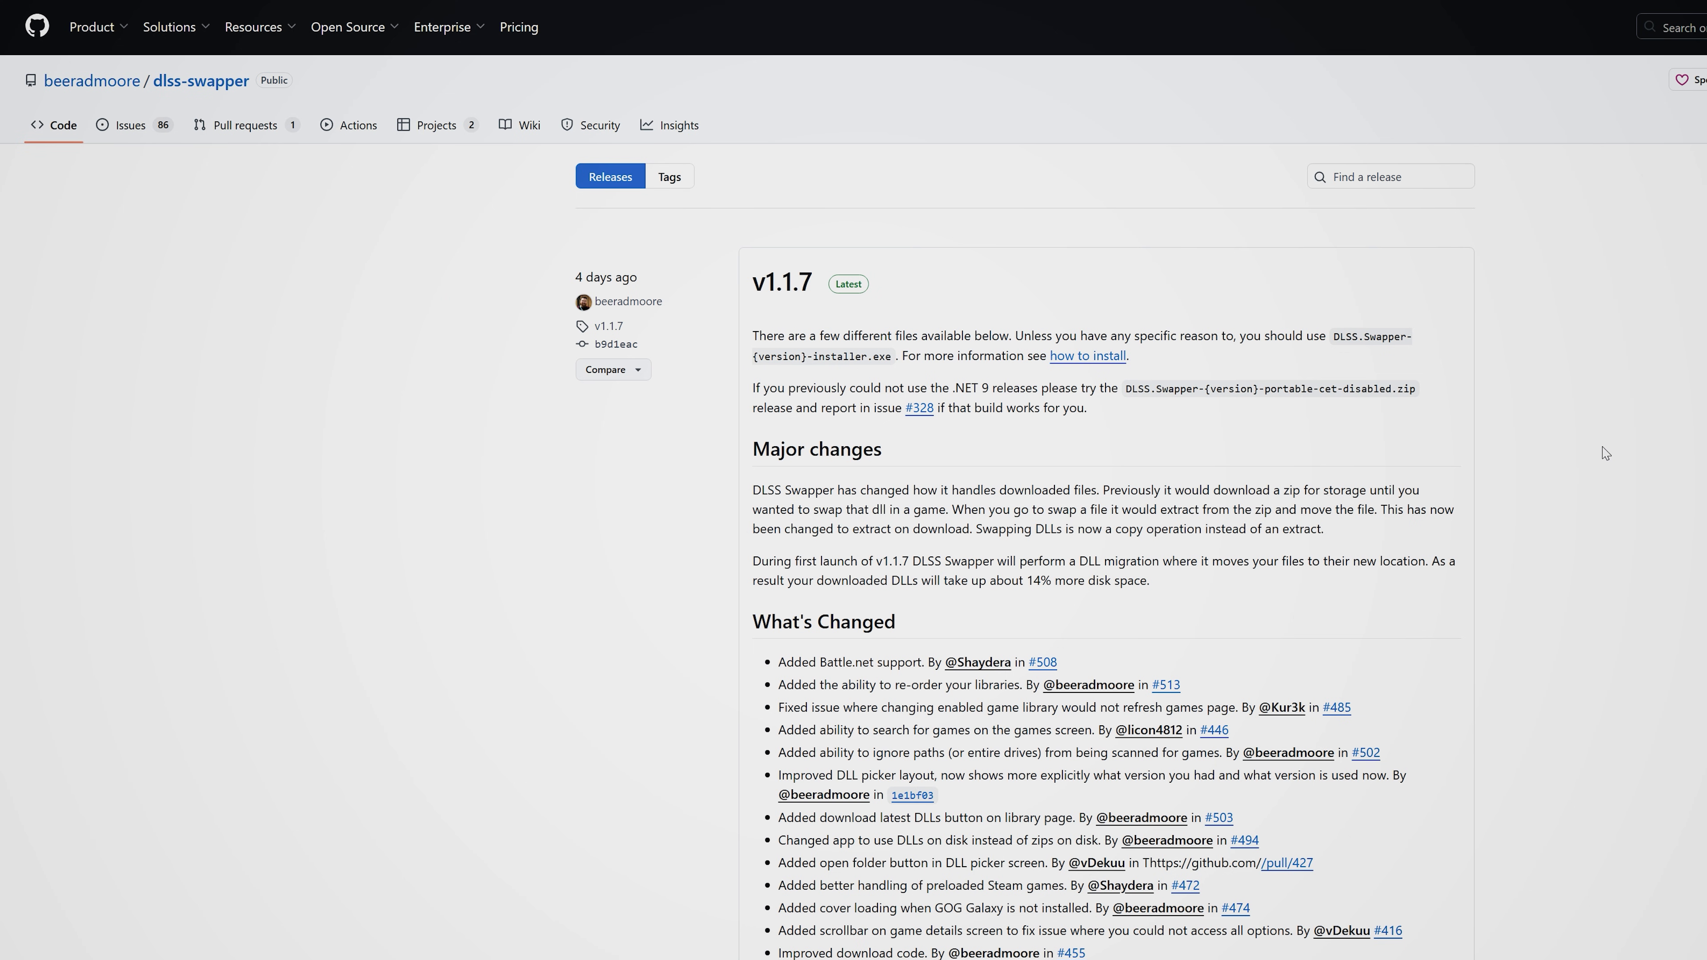
Step: Switch to the dlss-swapper releases page on GitHub and read through the v1.1.7 release notes
{"action": "scroll", "coordinate": [1605, 452], "scroll_direction": "down", "scroll_amount": 10}
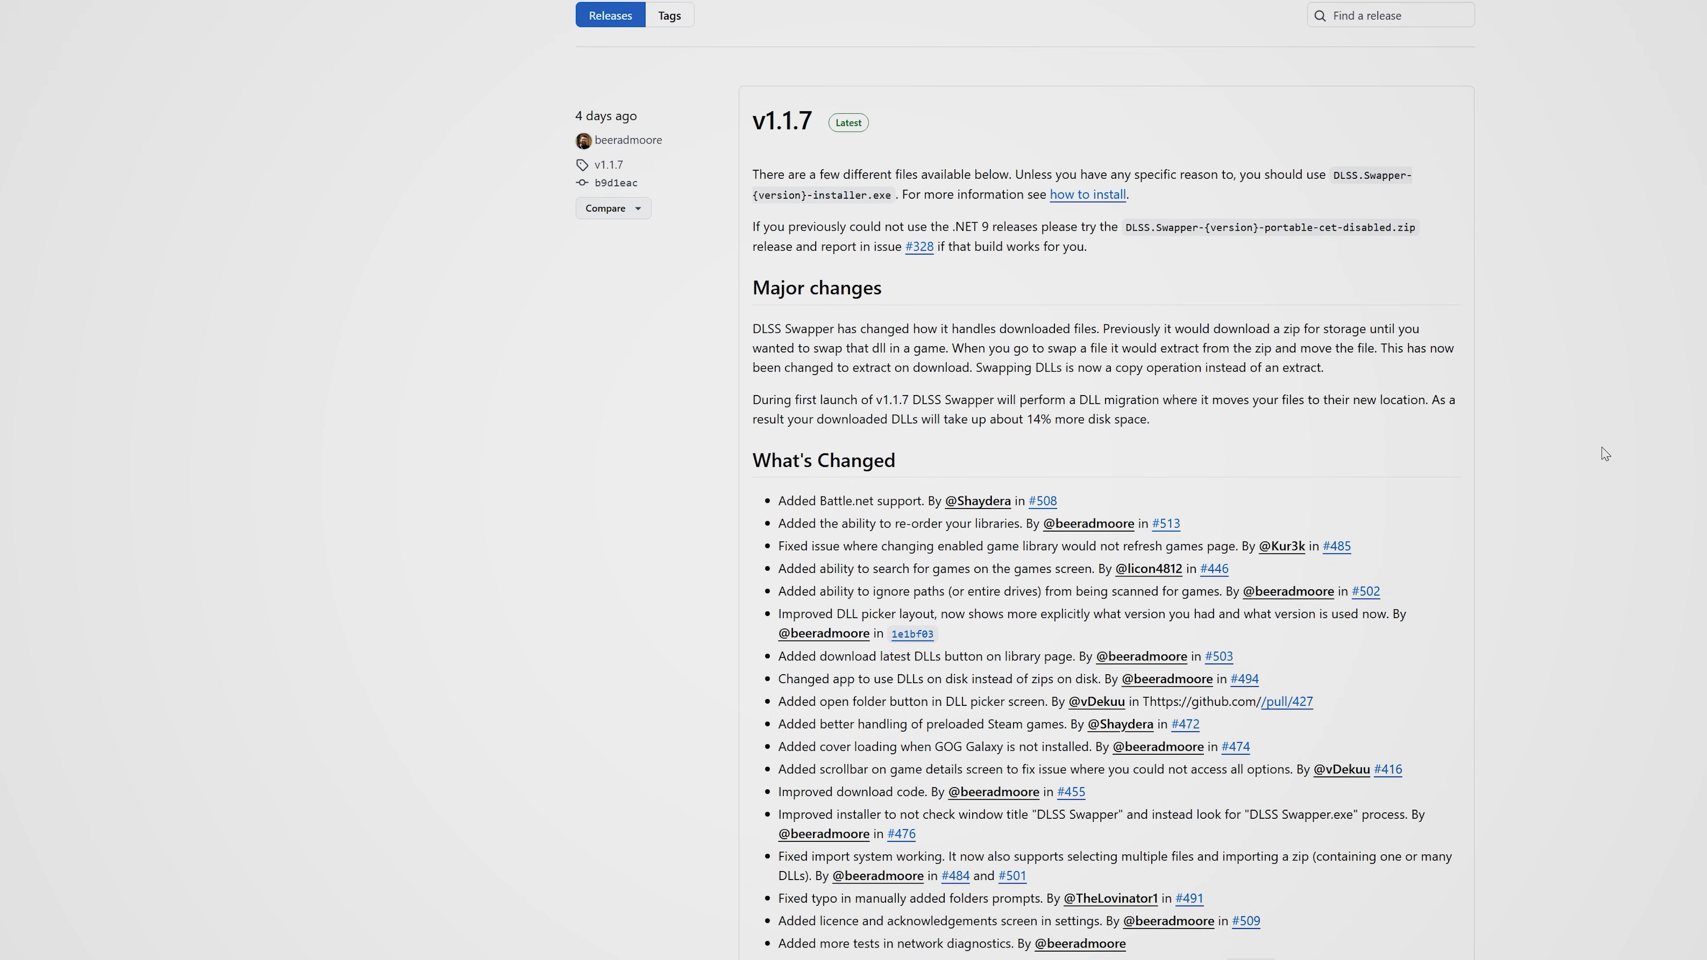
{"action": "scroll", "coordinate": [1605, 452], "scroll_direction": "down", "scroll_amount": 5}
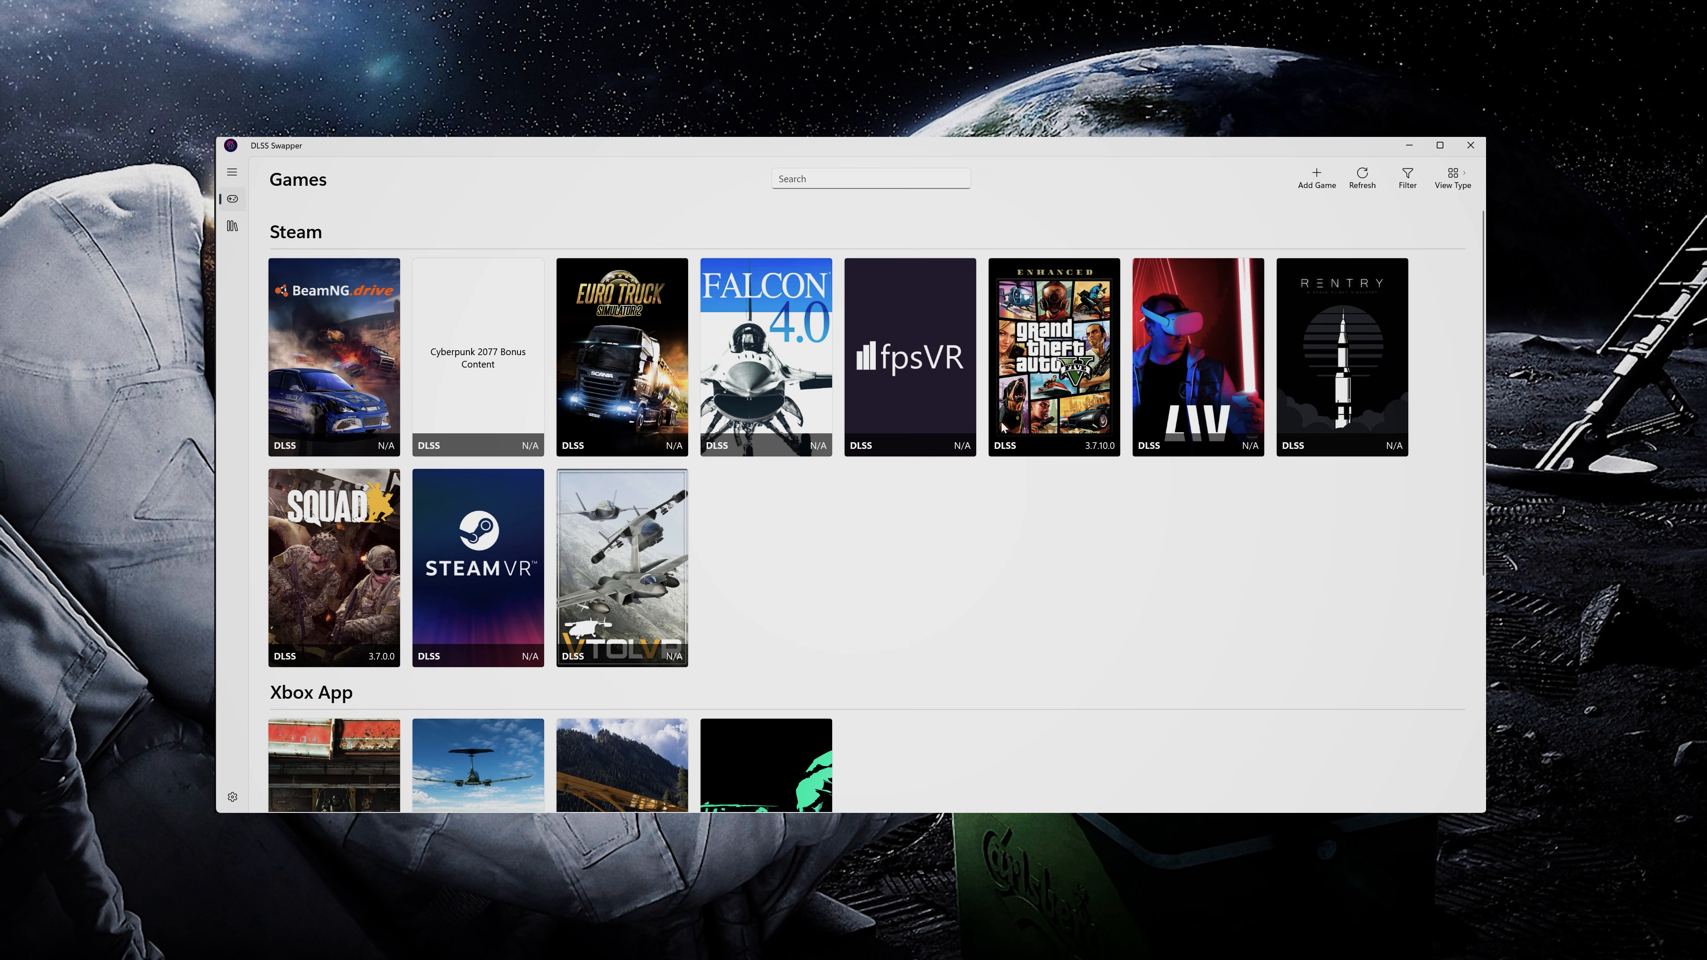
Step: In DLSS Swapper, open the manually added DCS World OpenBeta entry, examine its selectable DLSS versions and close without swapping
{"action": "scroll", "coordinate": [945, 614], "scroll_direction": "down", "scroll_amount": 5}
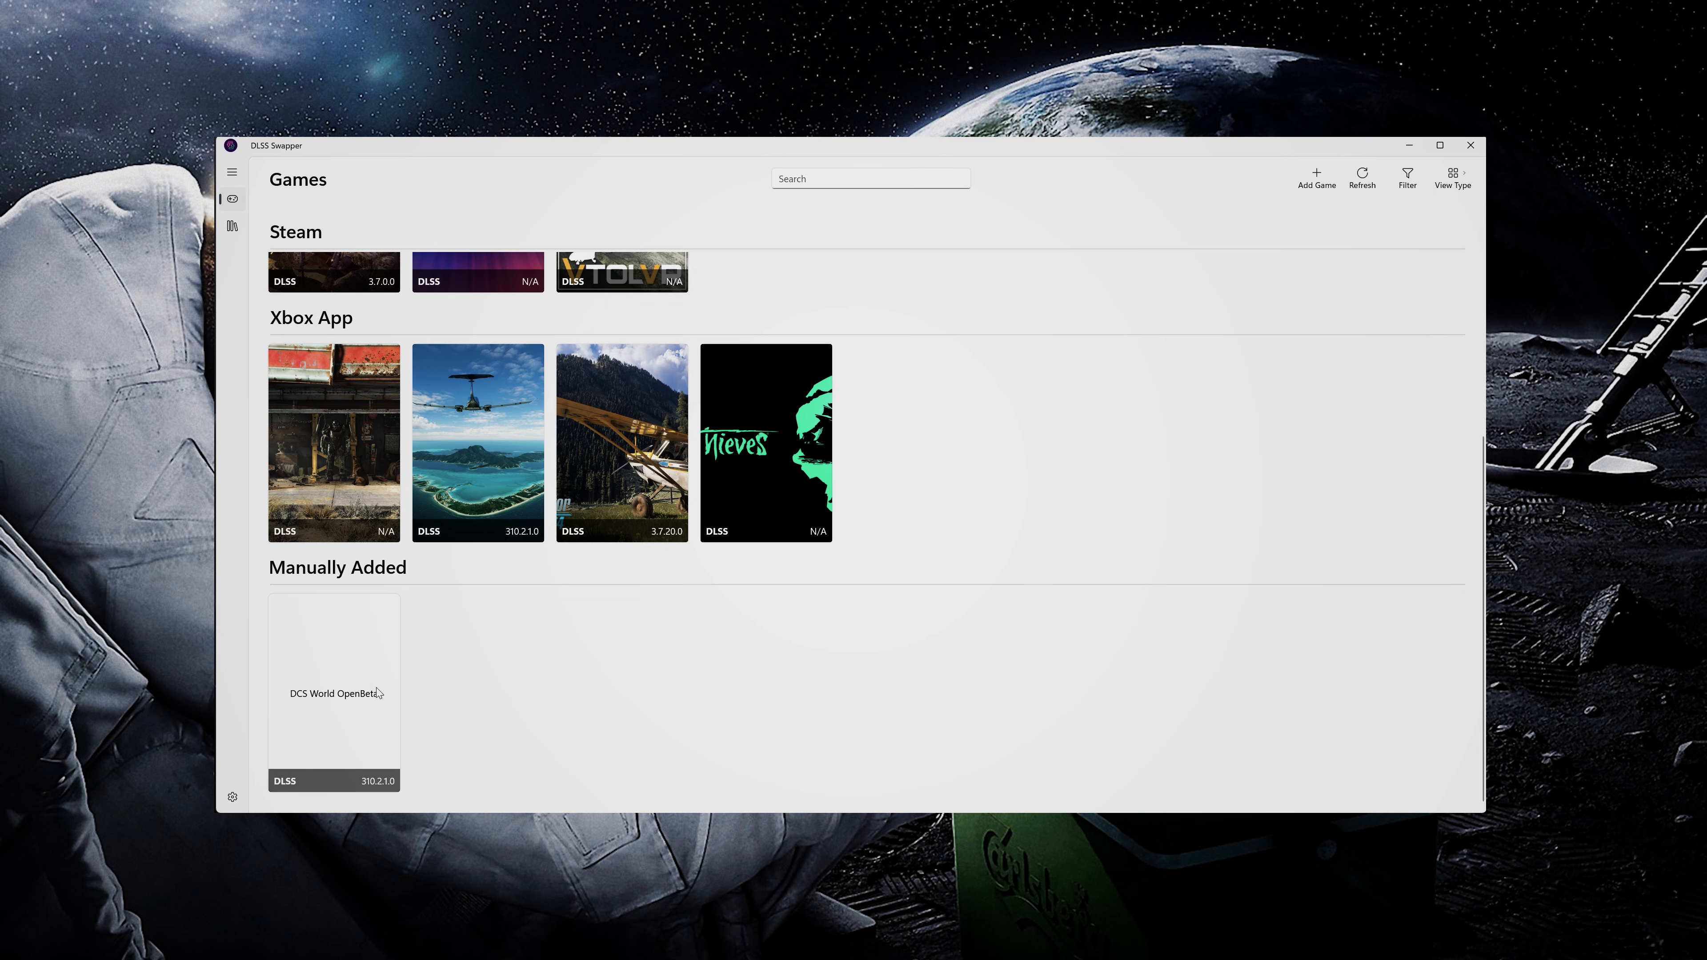
{"action": "left_click", "coordinate": [332, 693]}
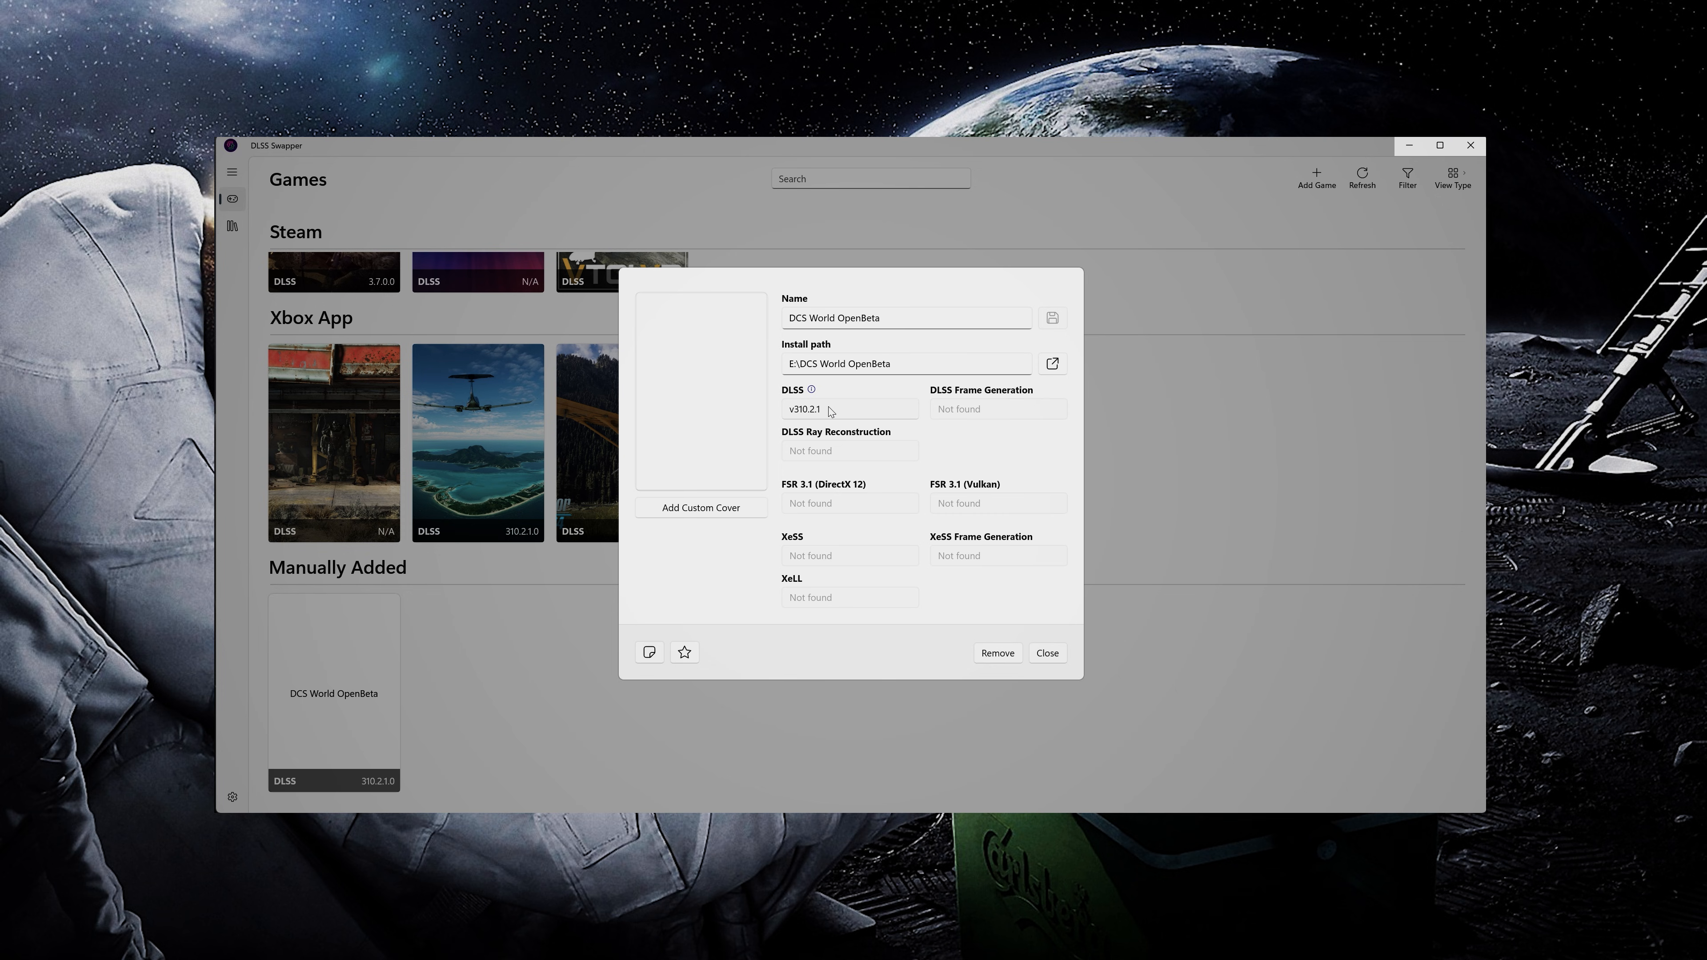
{"action": "left_click", "coordinate": [843, 410]}
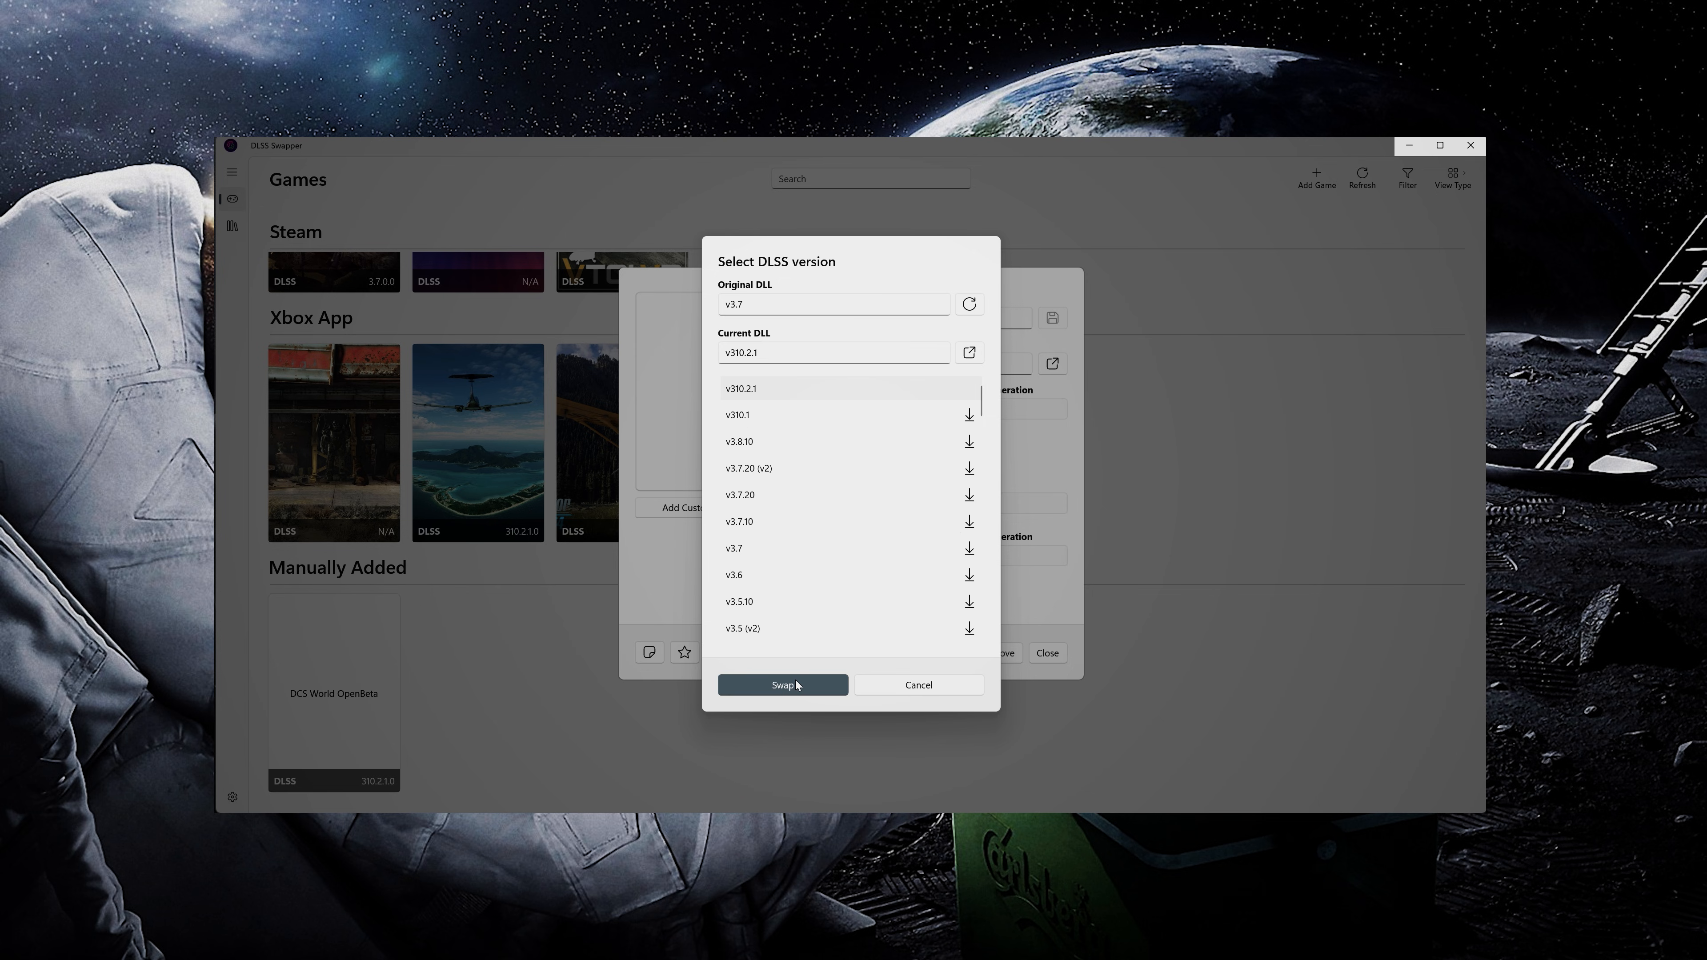
{"action": "left_click", "coordinate": [957, 690]}
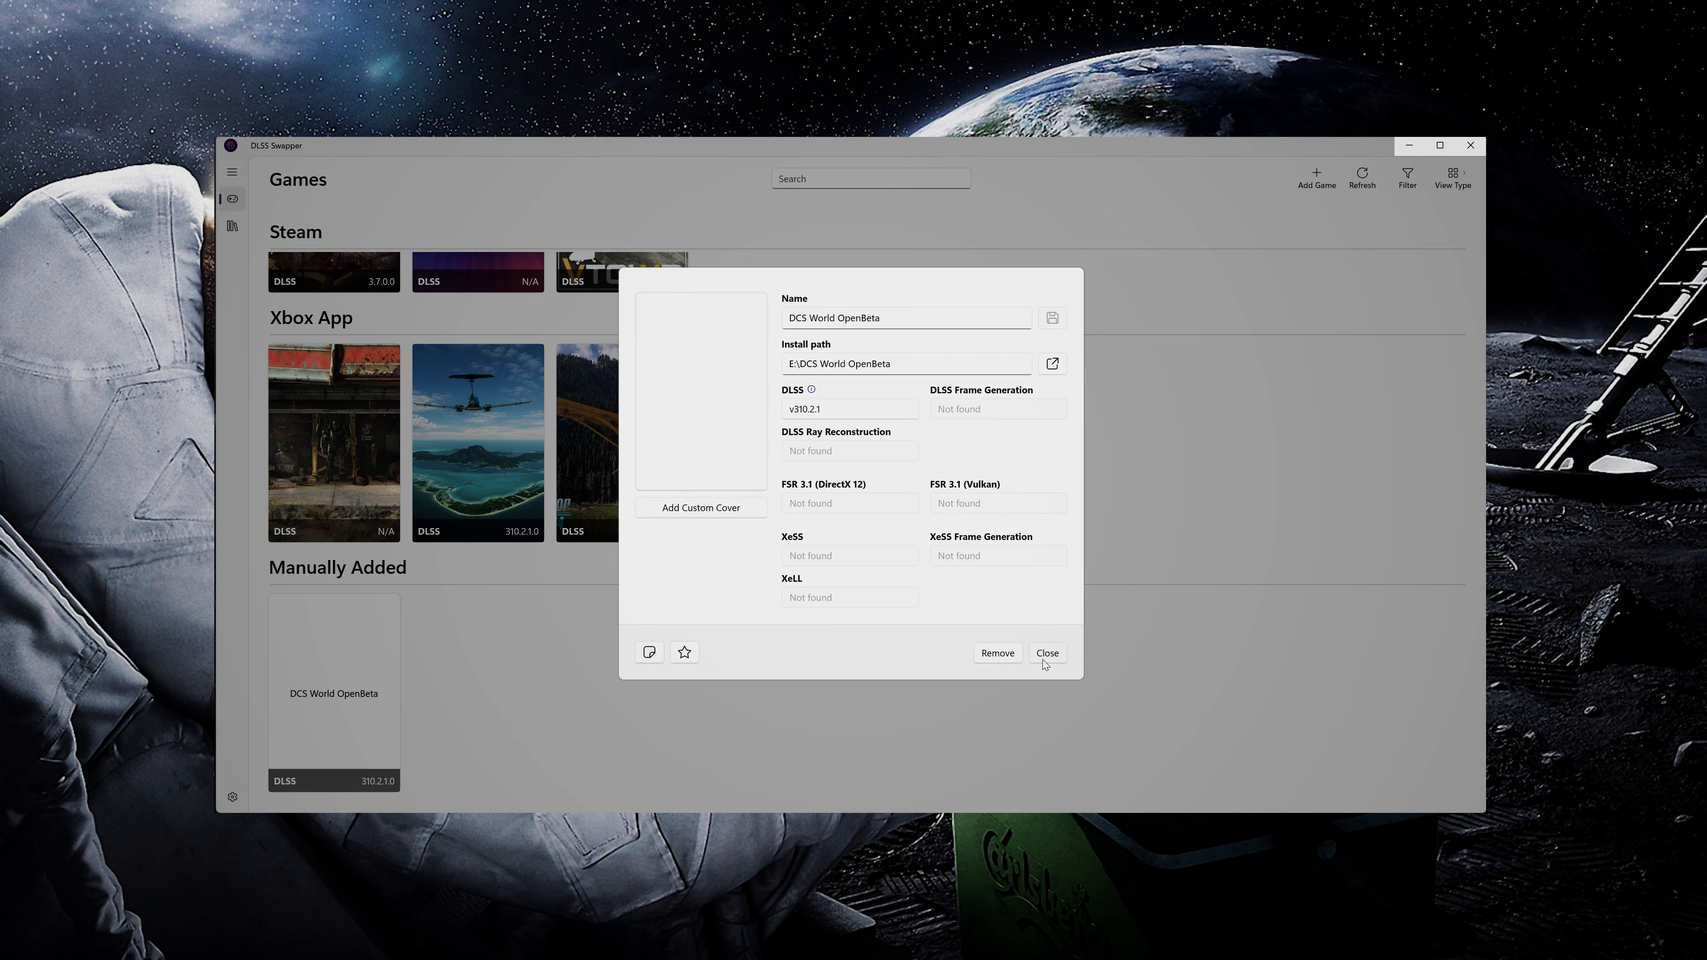
{"action": "left_click", "coordinate": [840, 414]}
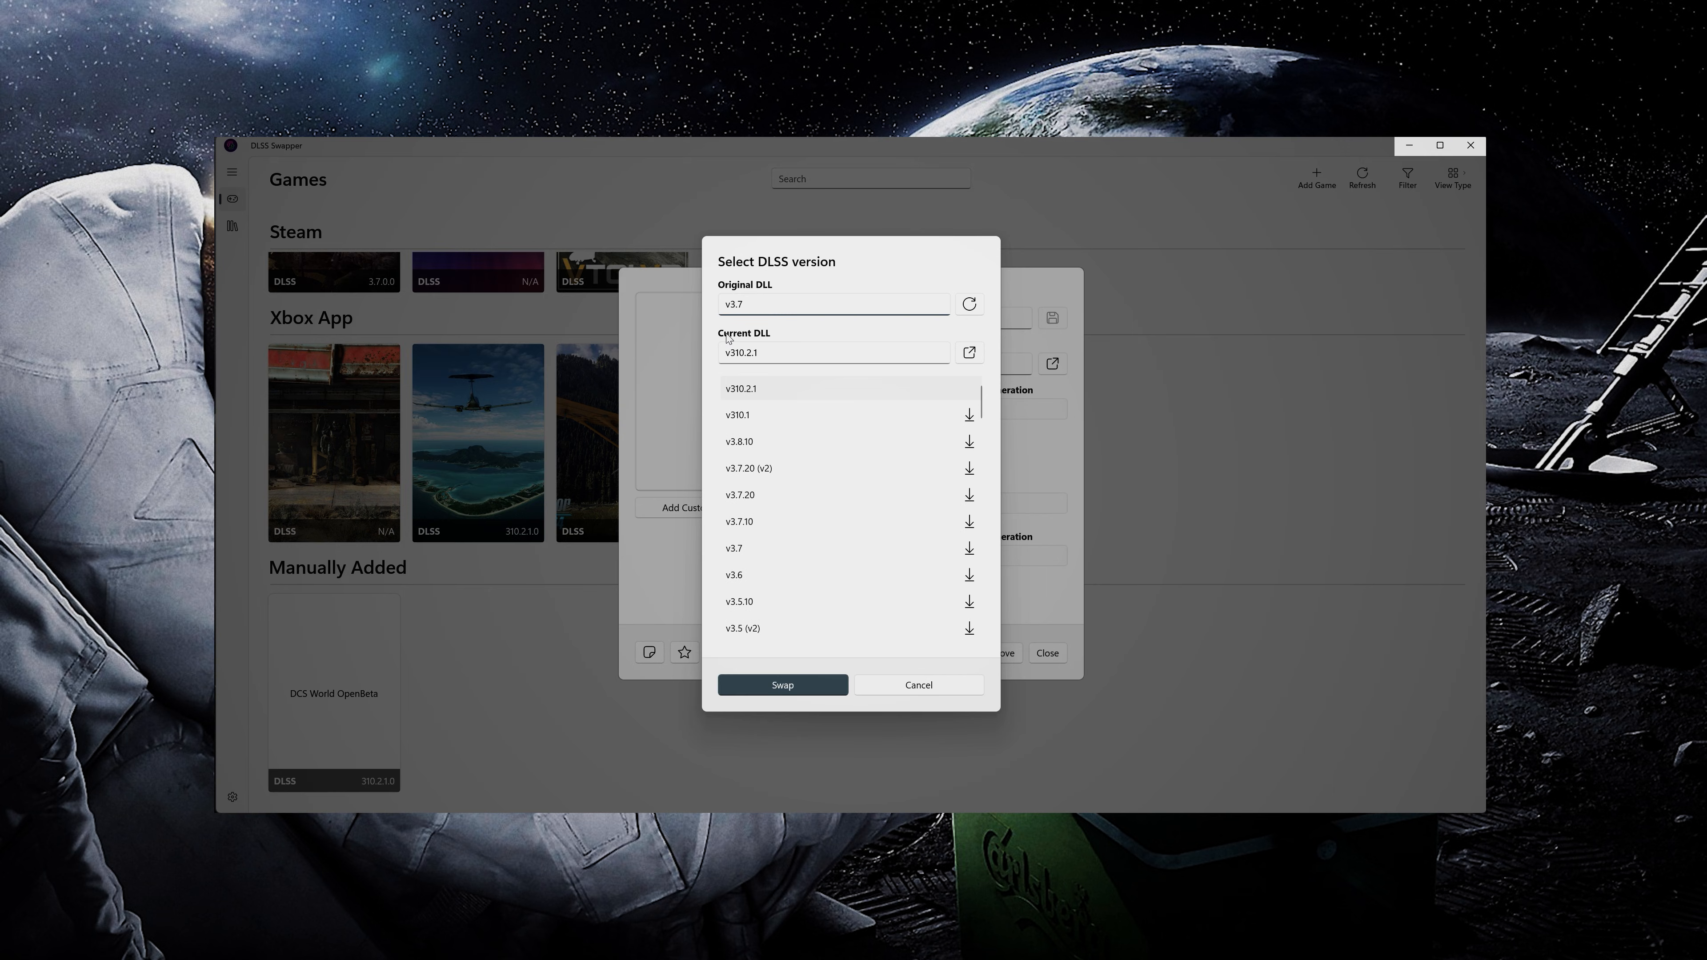
{"action": "double_click", "coordinate": [716, 356]}
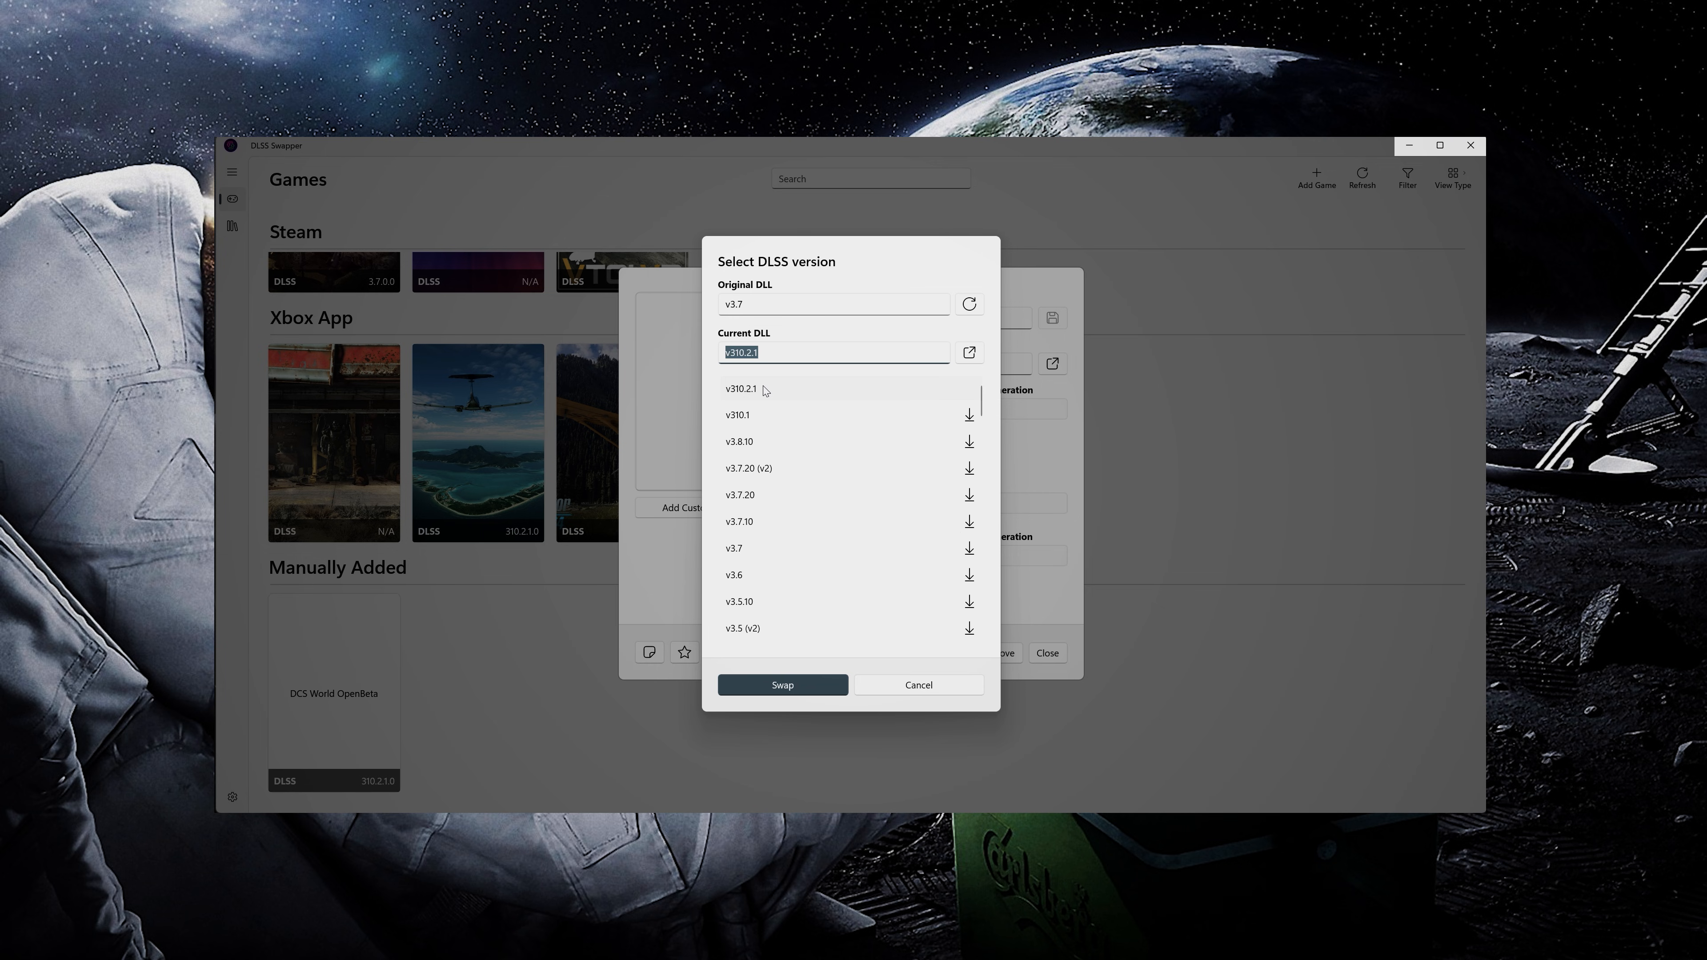
{"action": "left_click", "coordinate": [965, 693]}
{"action": "left_click", "coordinate": [1043, 658]}
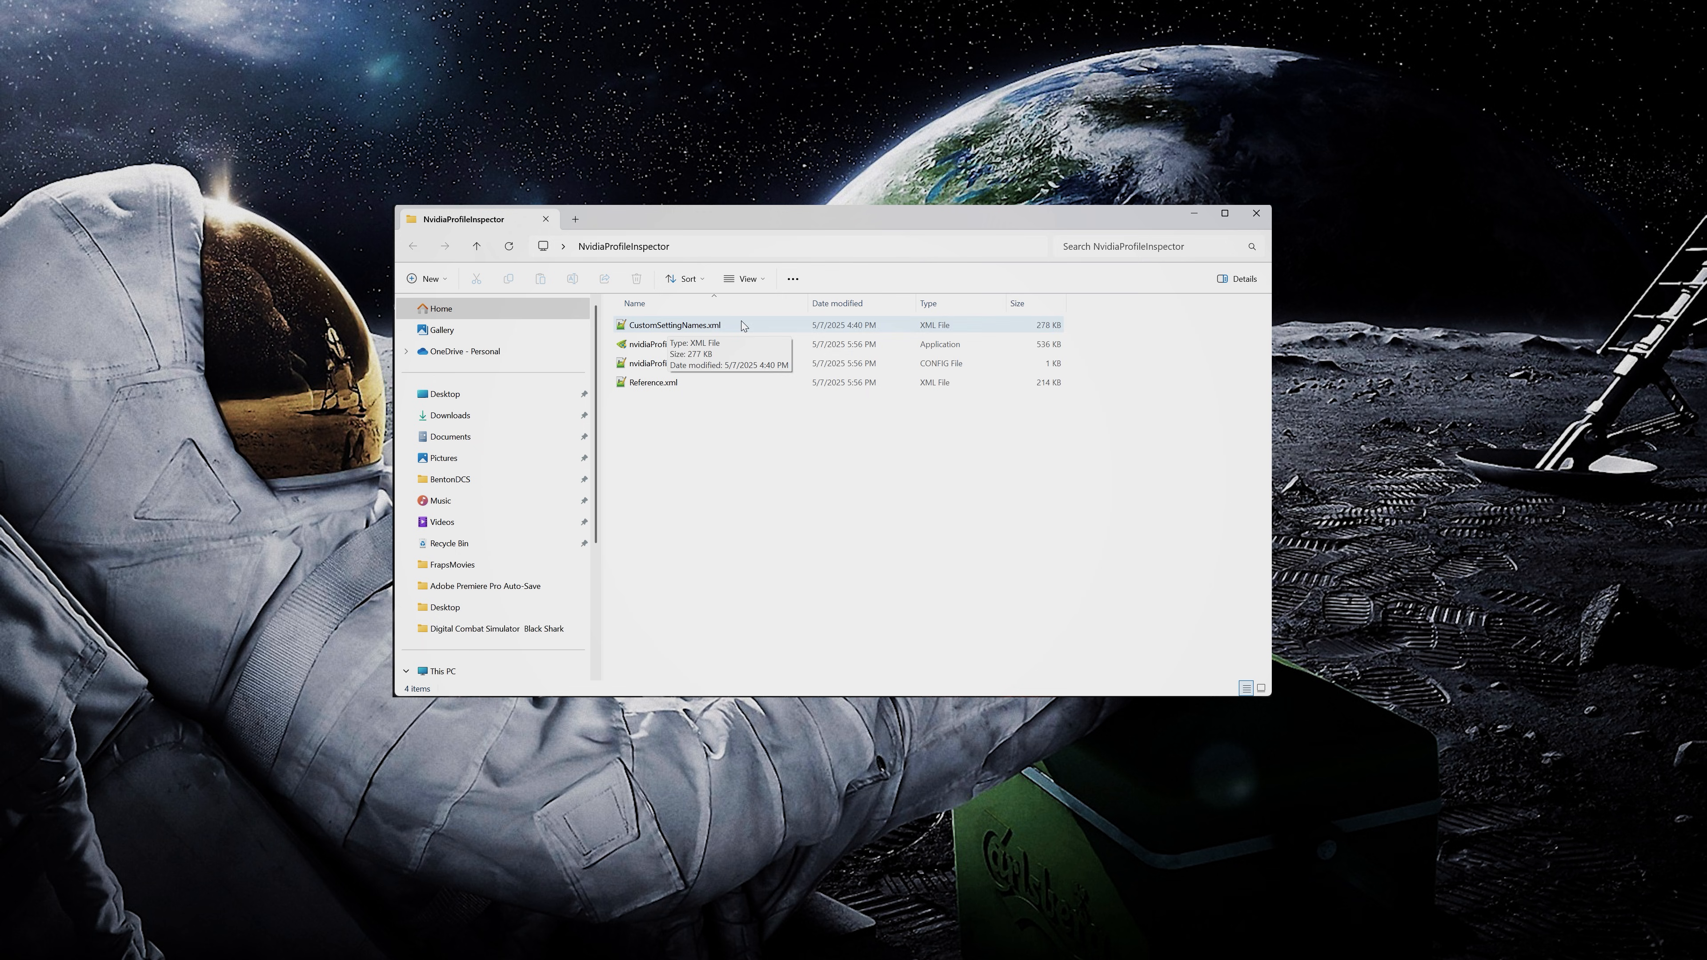
Step: Launch nvidiaProfileInspector.exe from its folder, allow it to make changes, and search the profiles for "dcs"
{"action": "left_click", "coordinate": [669, 327]}
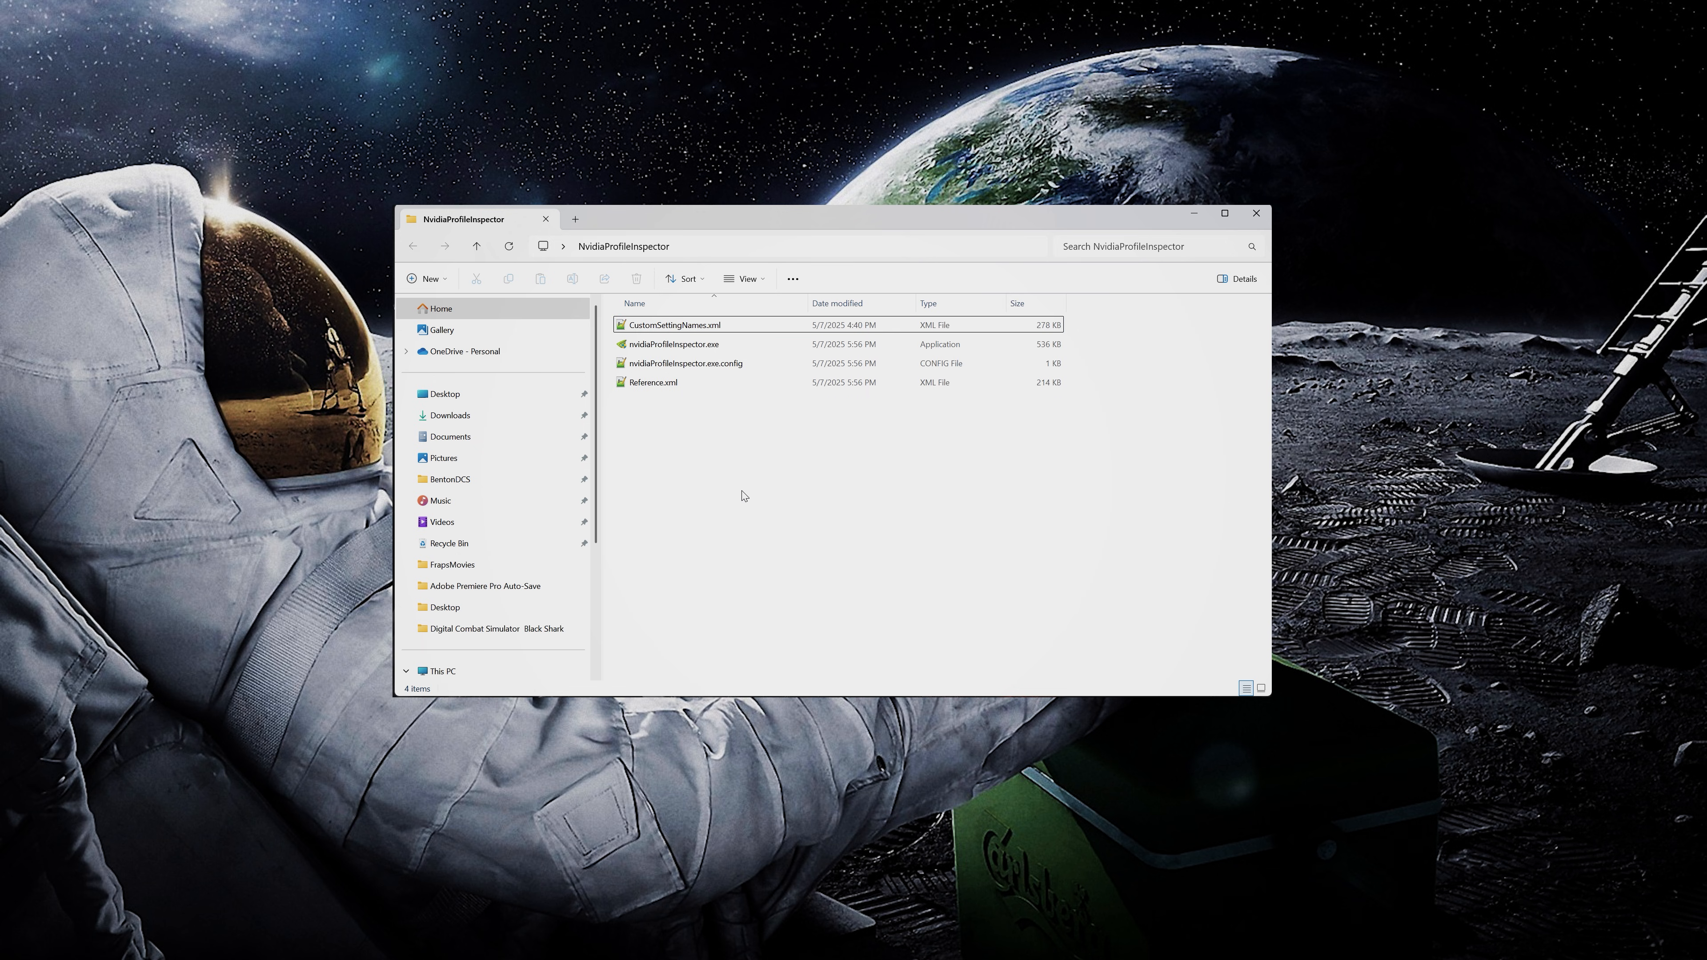
{"action": "double_click", "coordinate": [704, 346]}
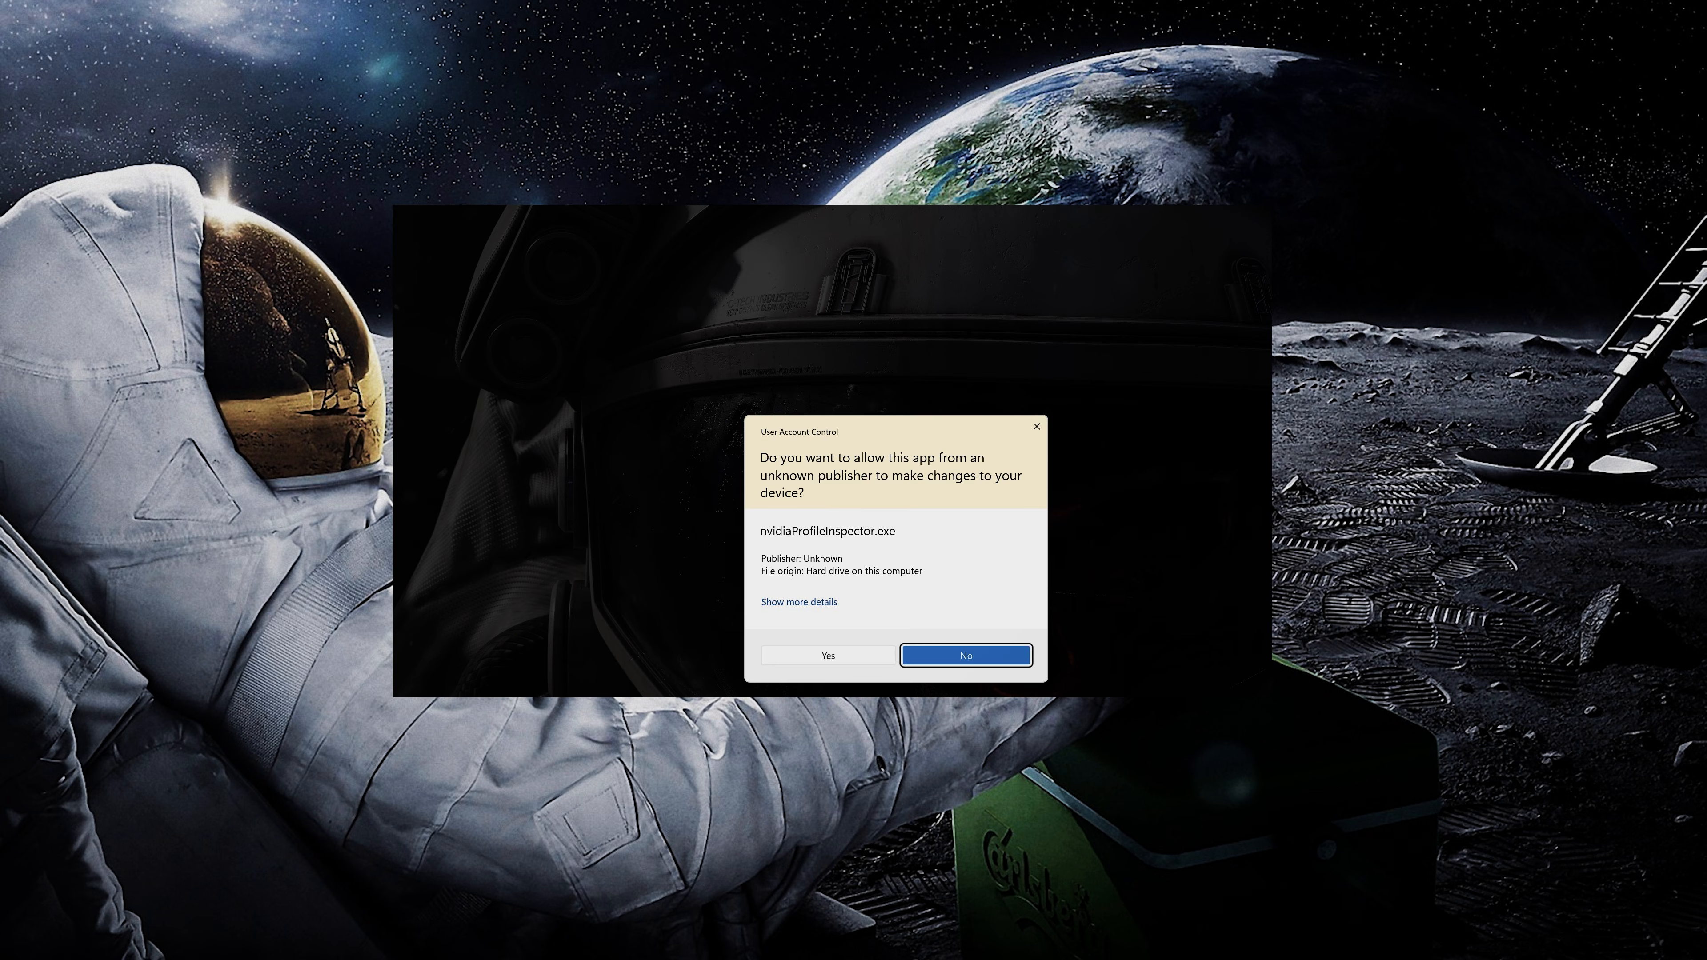
{"action": "left_click", "coordinate": [860, 651]}
{"action": "type", "text": "dcs"}
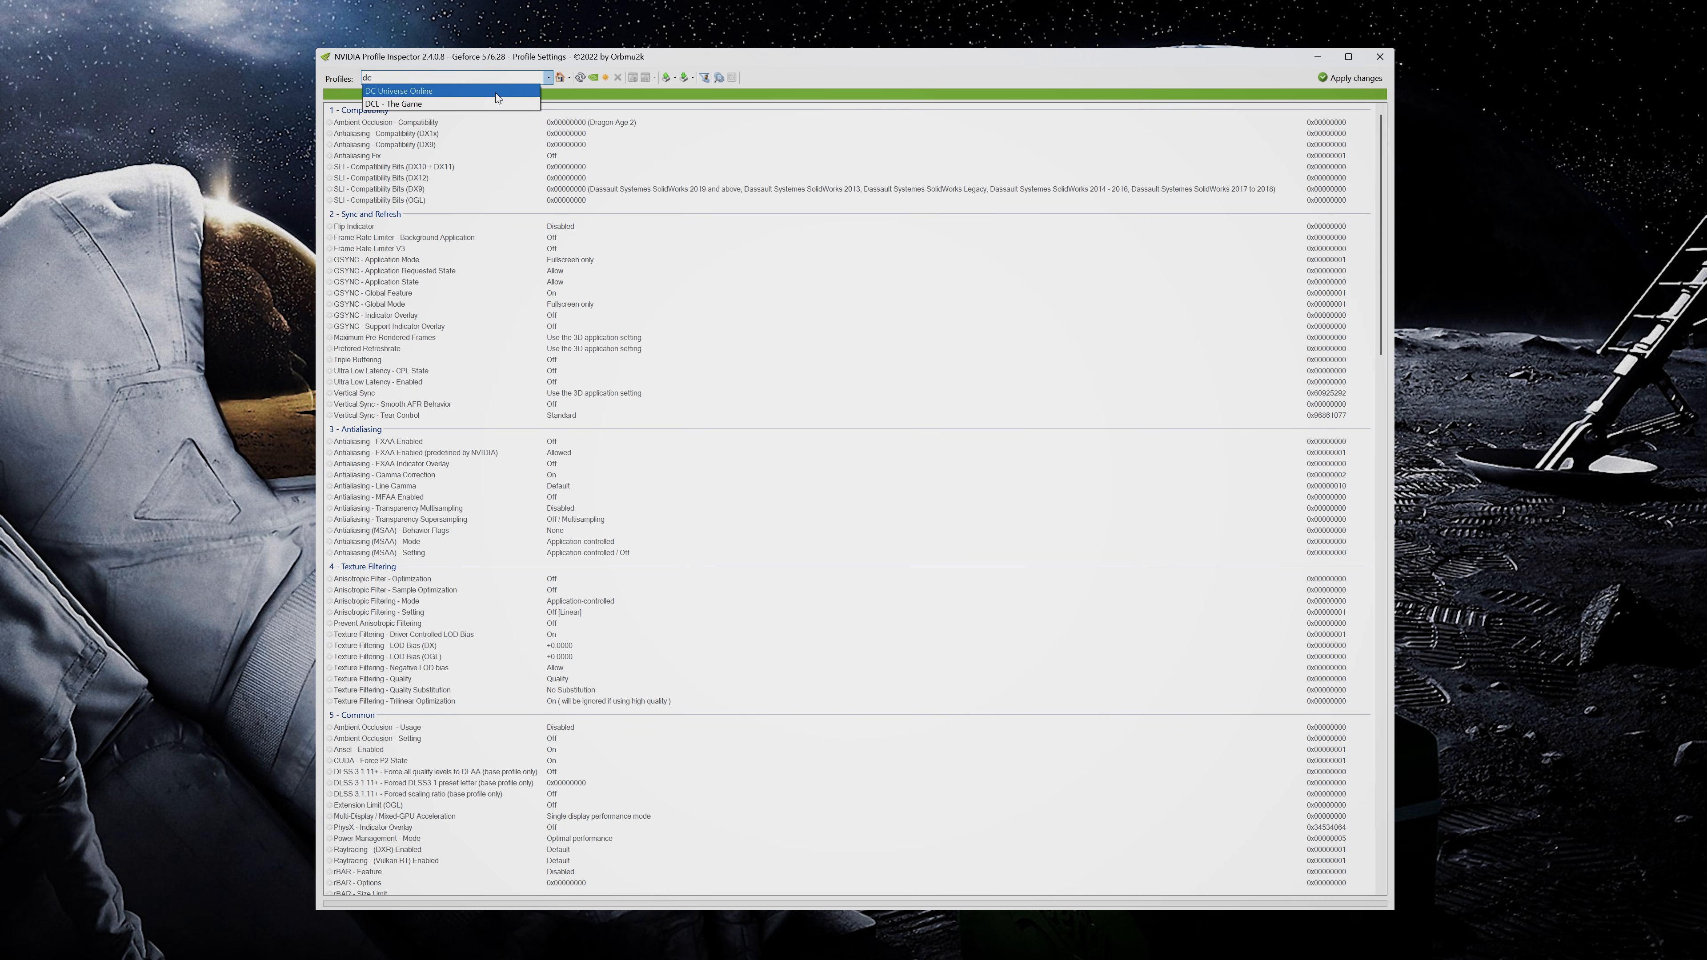
{"action": "left_click", "coordinate": [458, 91]}
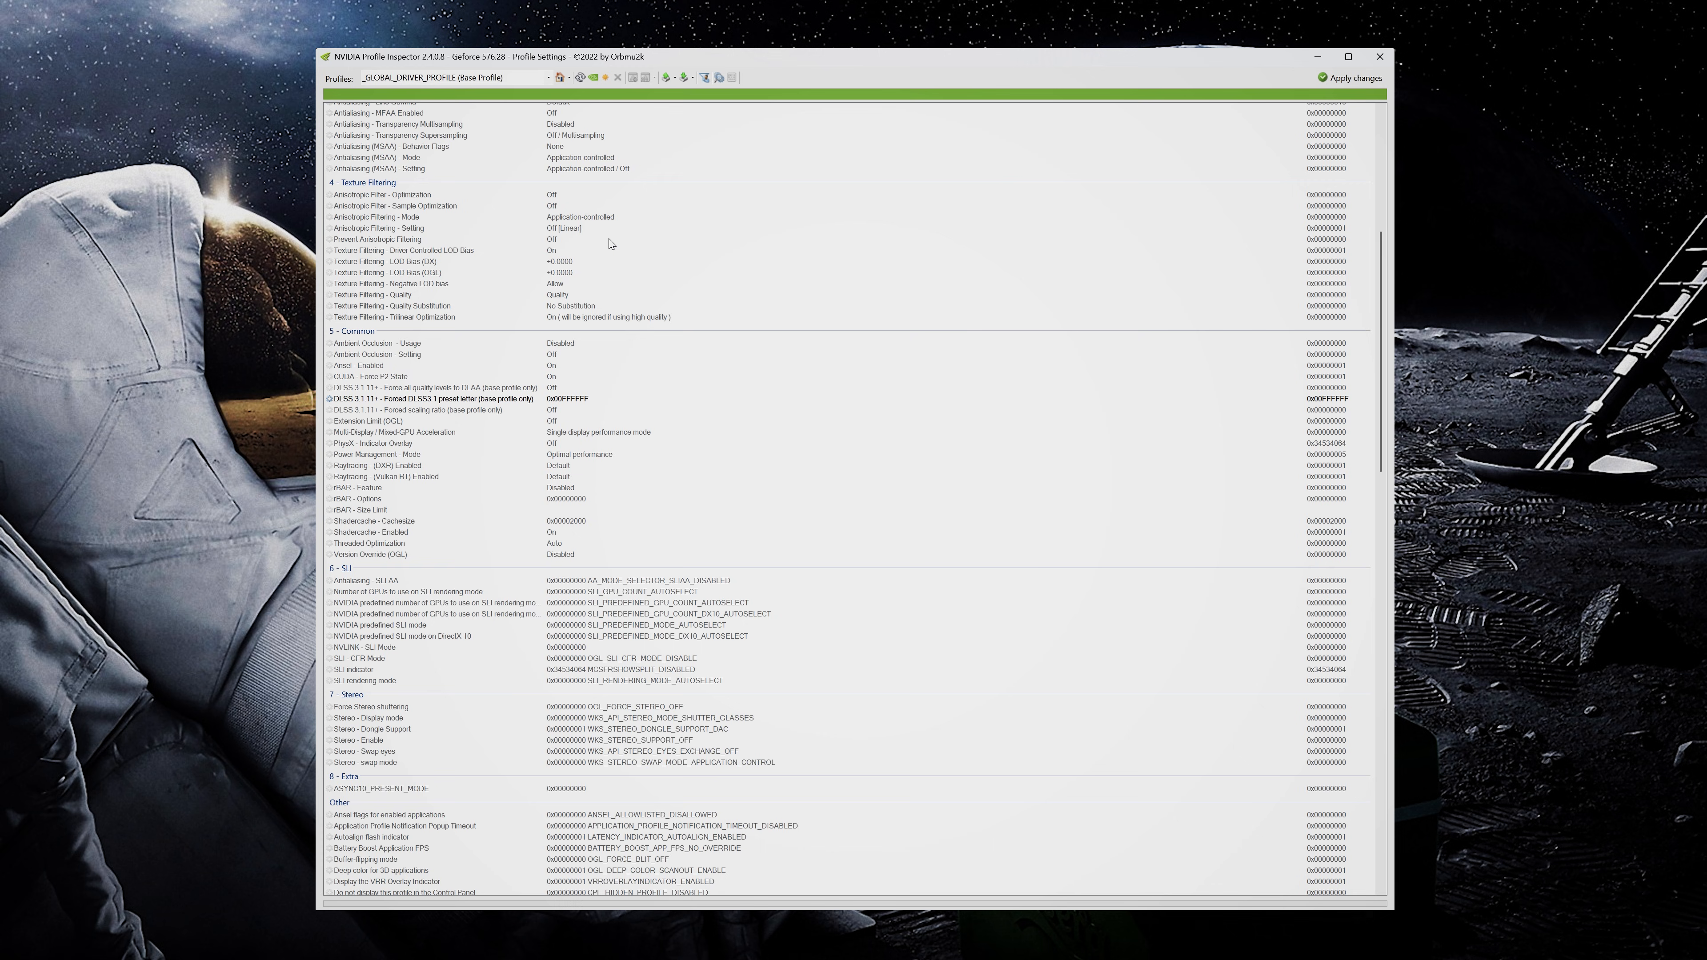
Step: In the base profile's Common section, set the forced DLSS3.1 preset letter to 0x00FFFFFF
{"action": "left_click", "coordinate": [351, 341]}
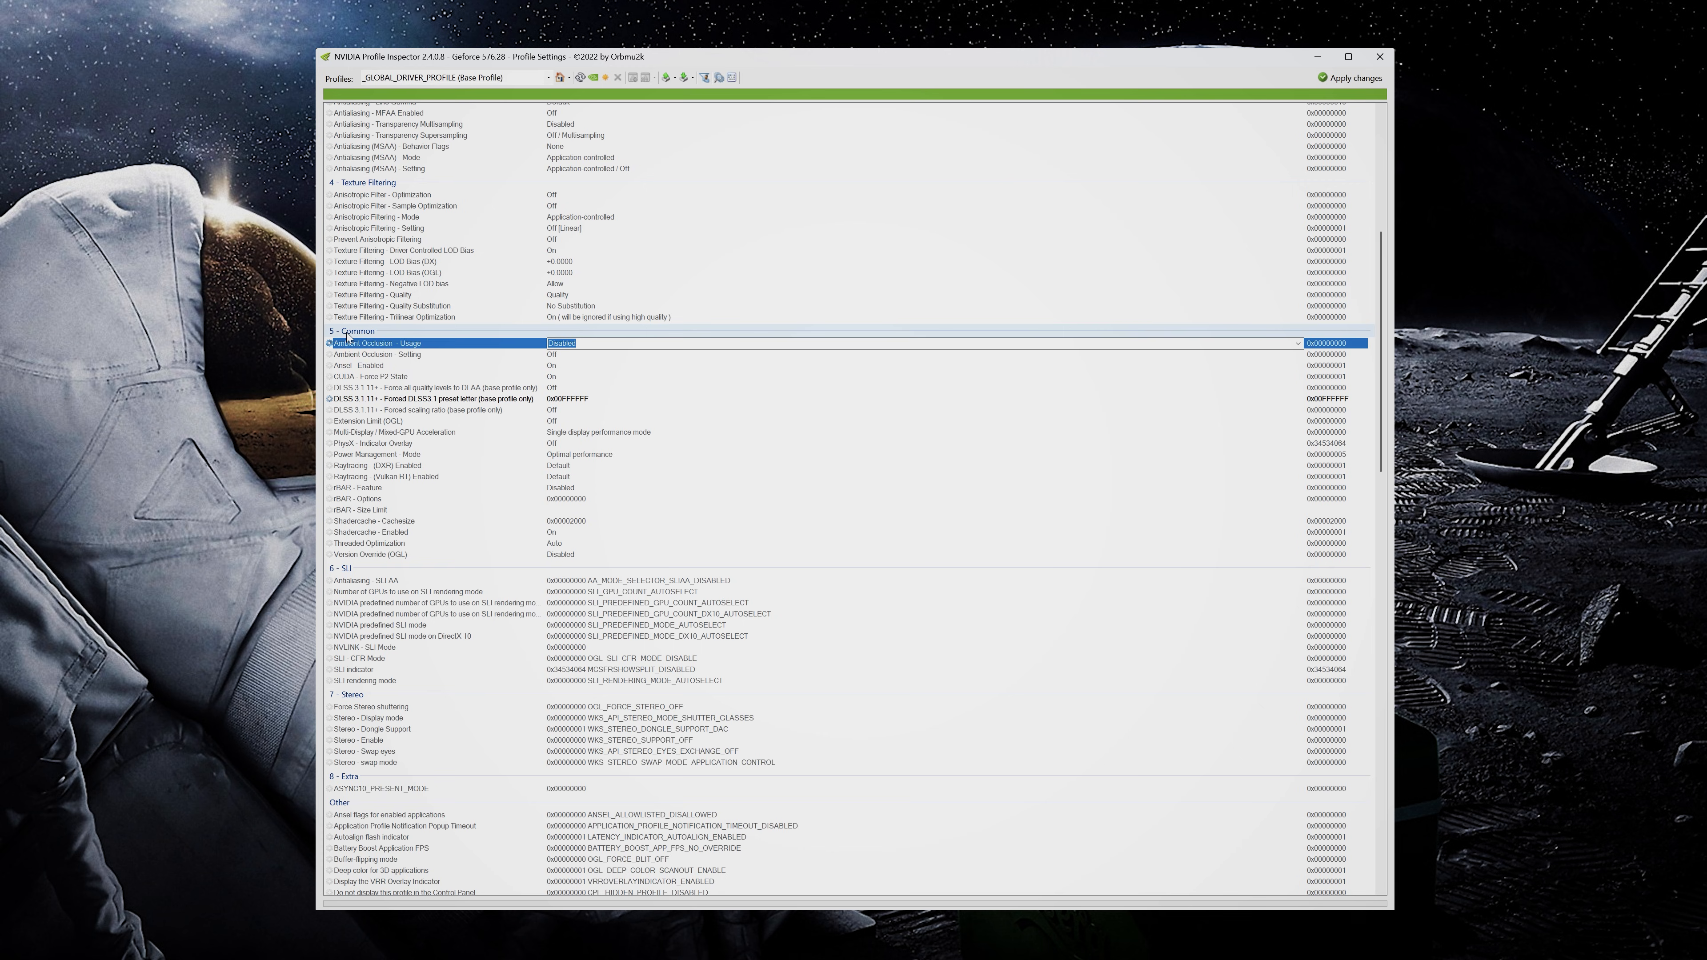
{"action": "left_click", "coordinate": [580, 399]}
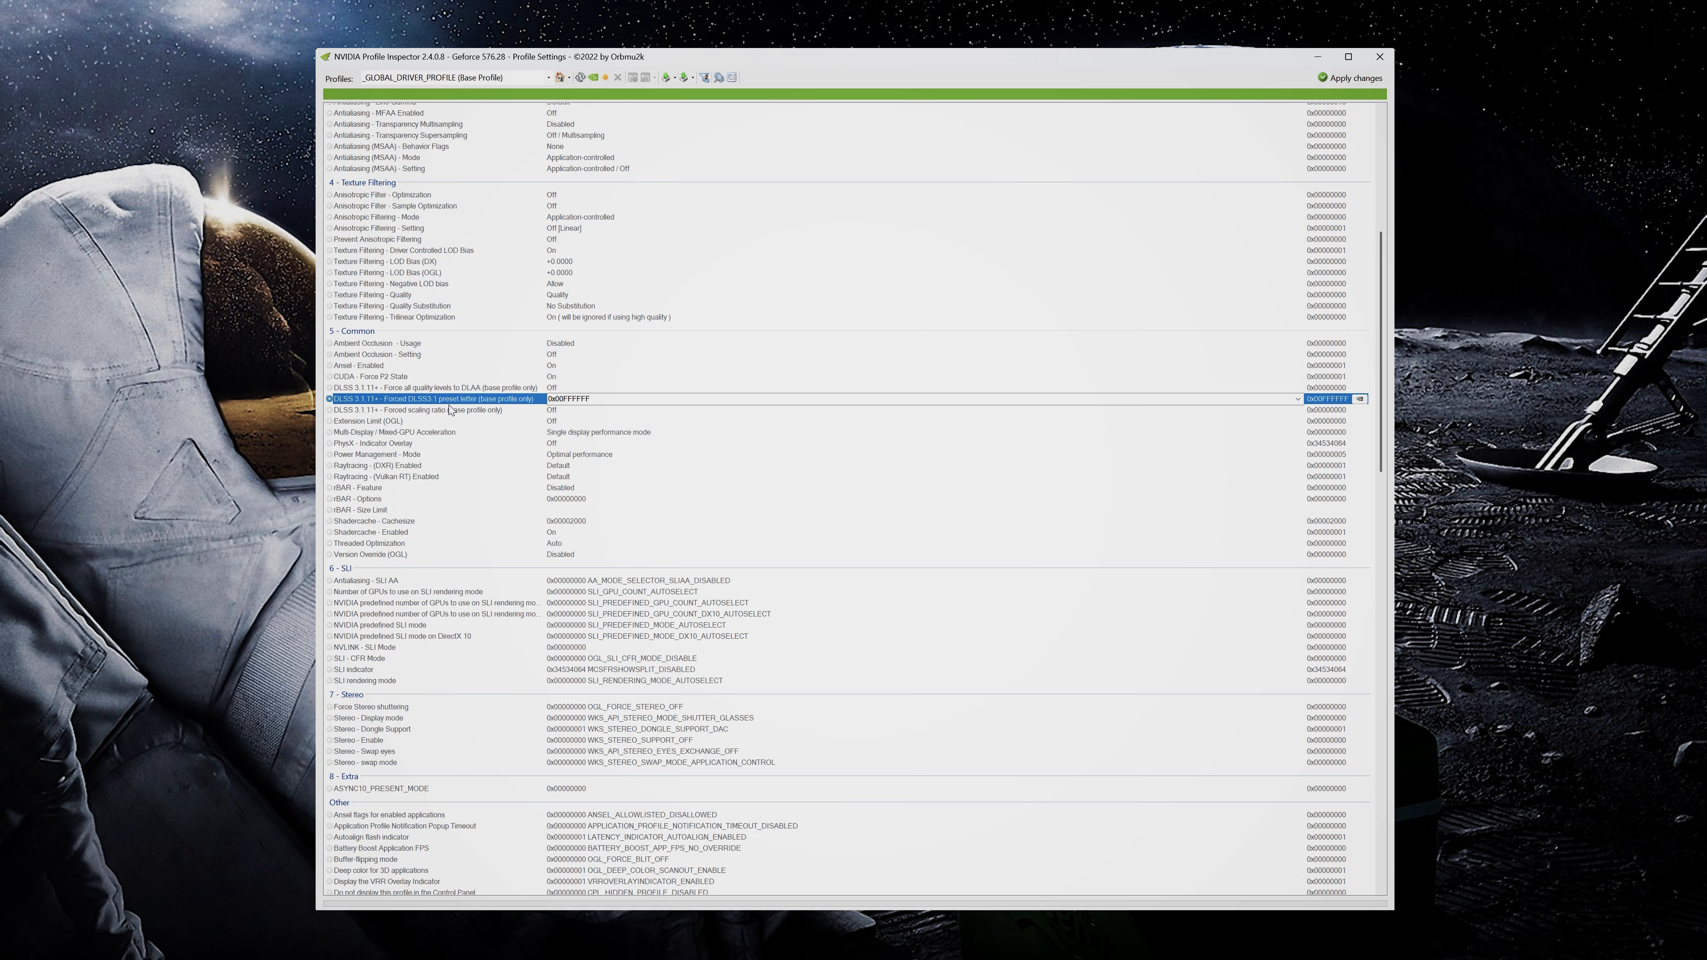
{"action": "left_click", "coordinate": [1298, 398]}
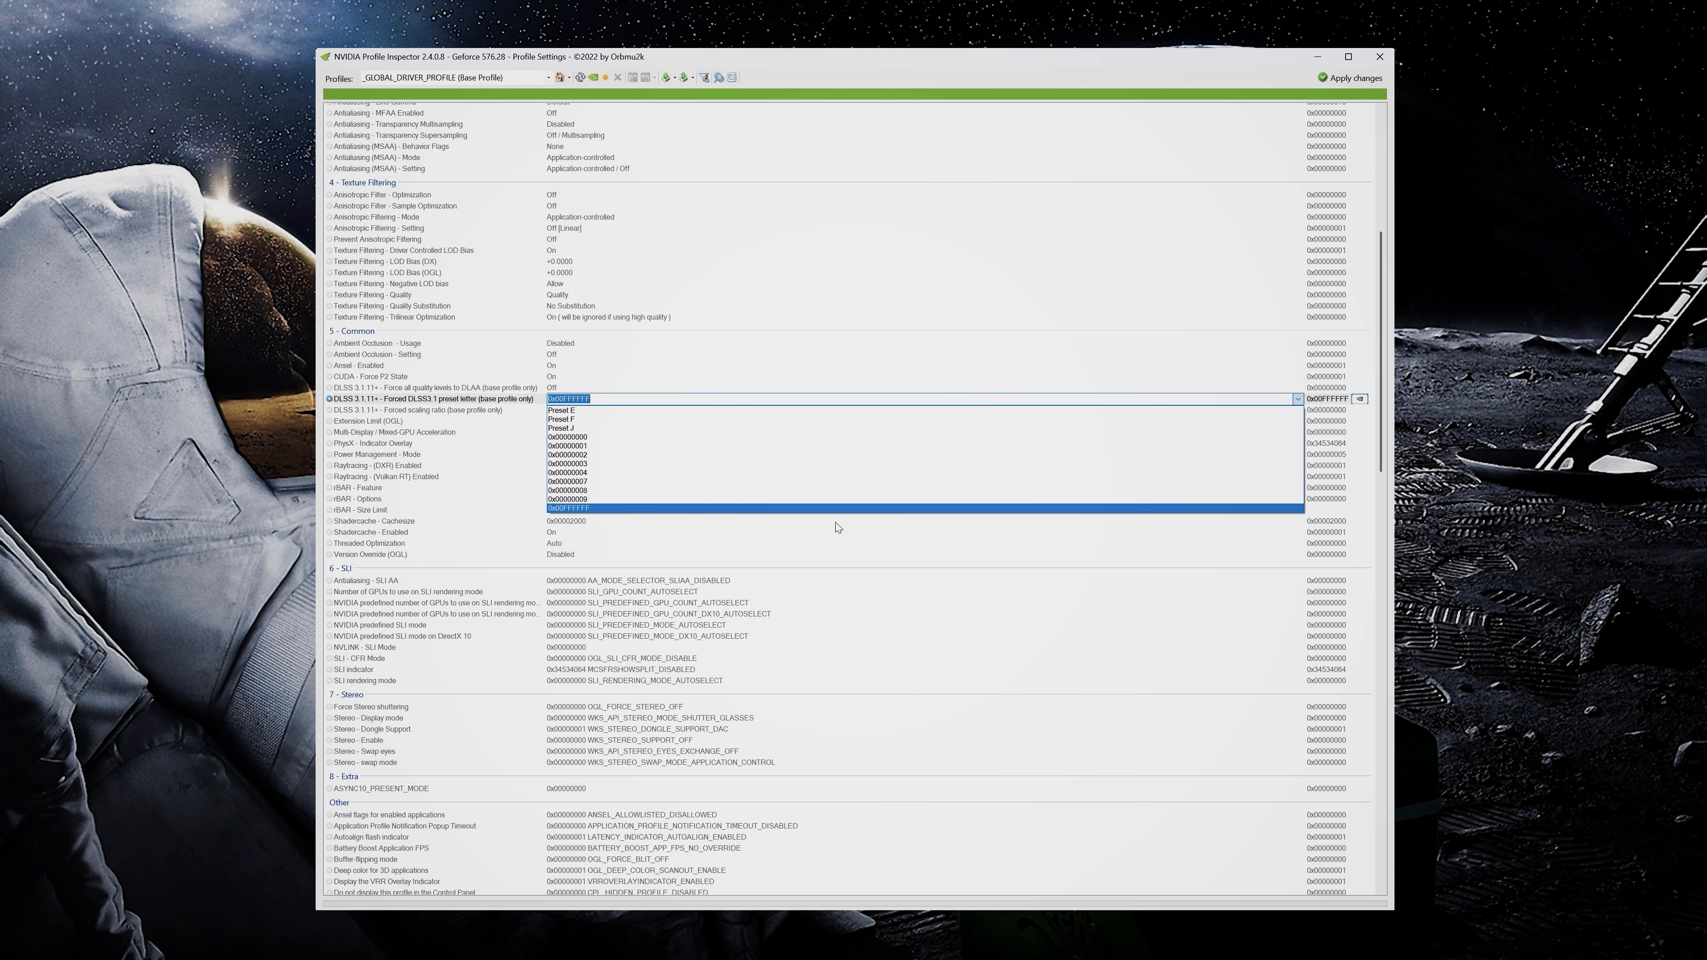
{"action": "left_click", "coordinate": [783, 511]}
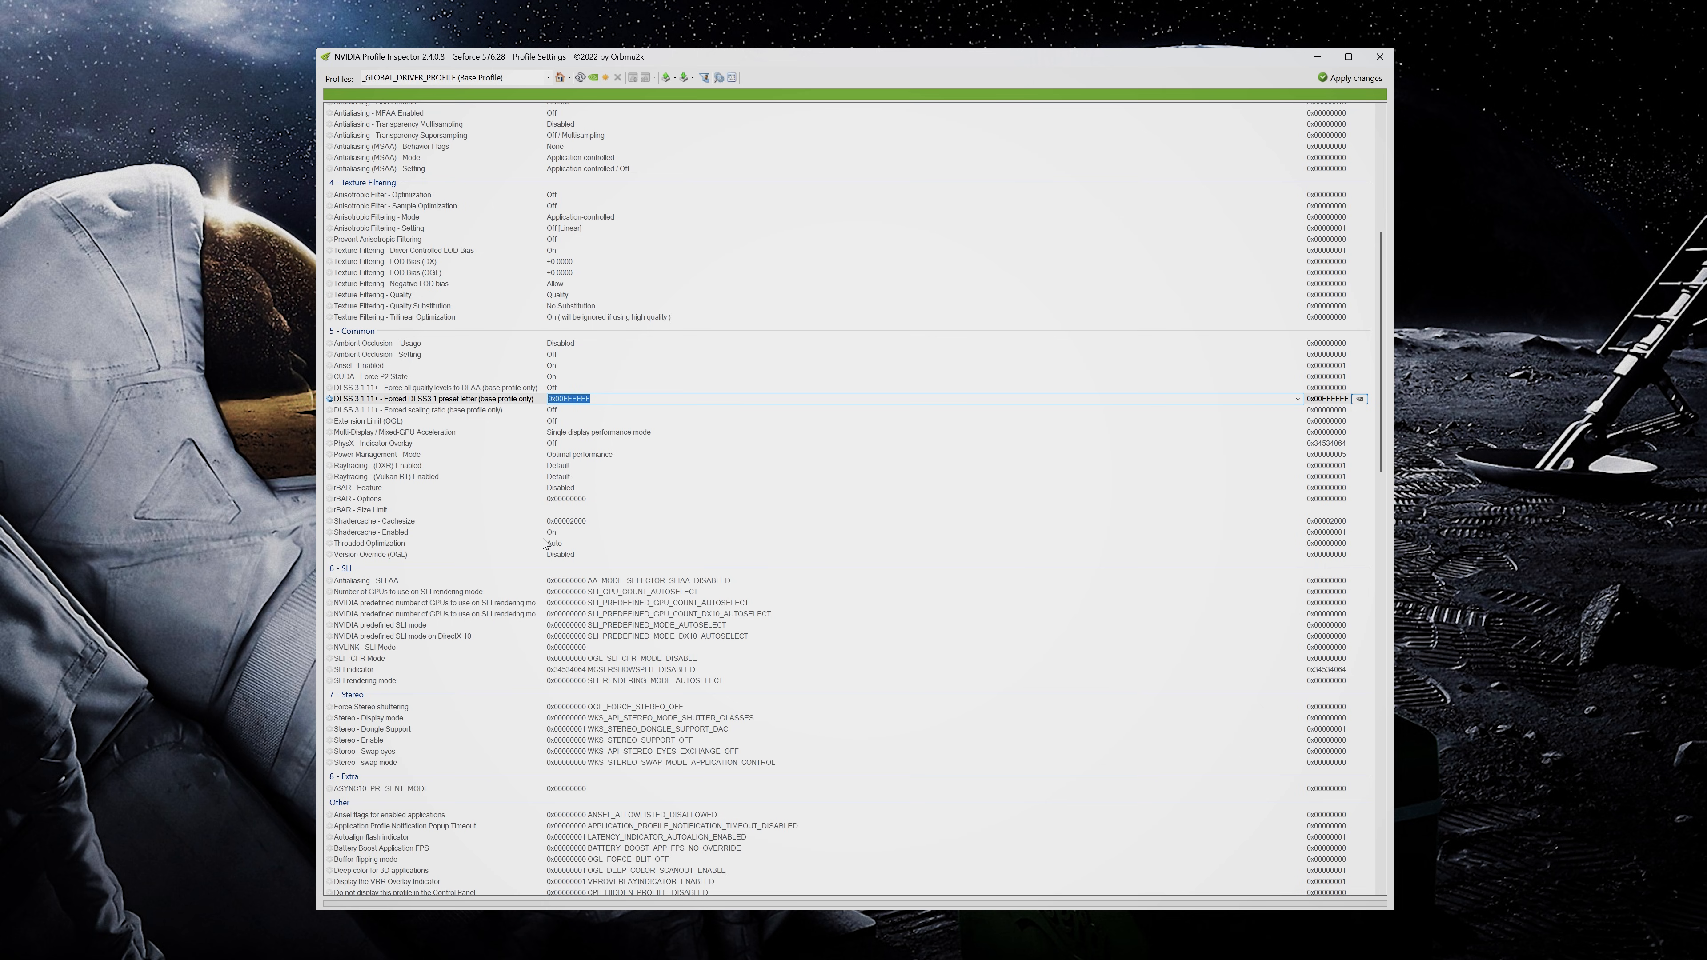
Step: Go to the Enable DLSS-RR override setting under Other, apply the base profile changes and close the inspector
{"action": "scroll", "coordinate": [486, 571], "scroll_direction": "down", "scroll_amount": 5}
{"action": "scroll", "coordinate": [486, 572], "scroll_direction": "down", "scroll_amount": 7}
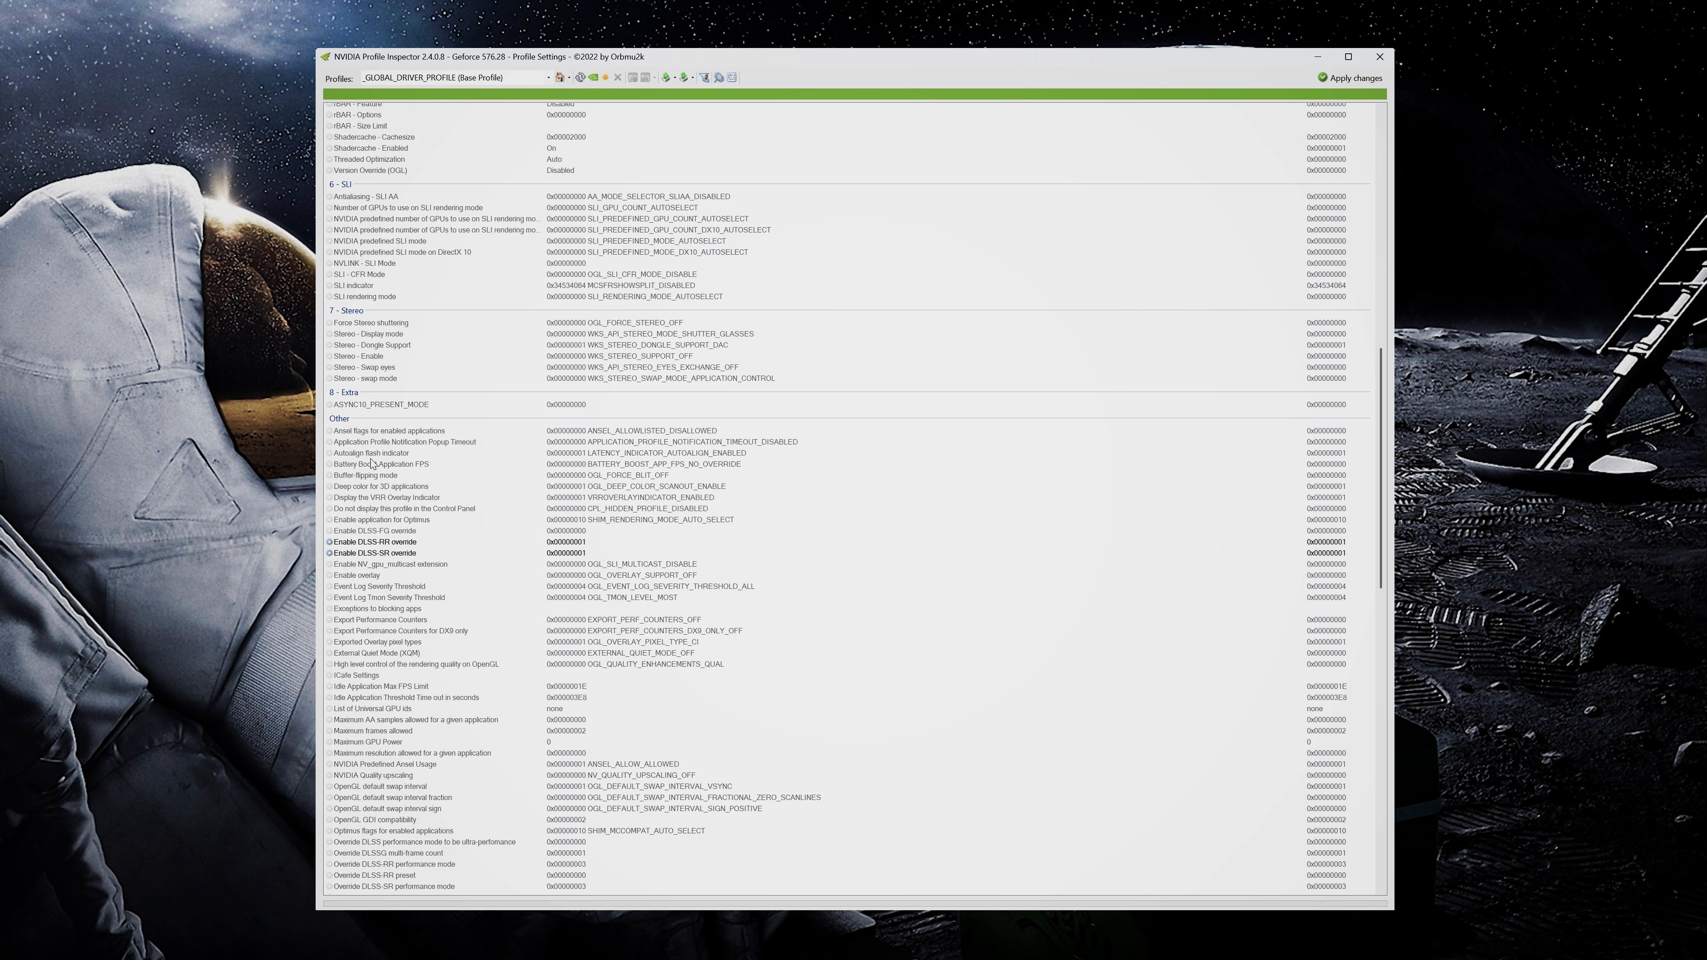
{"action": "left_click", "coordinate": [341, 424]}
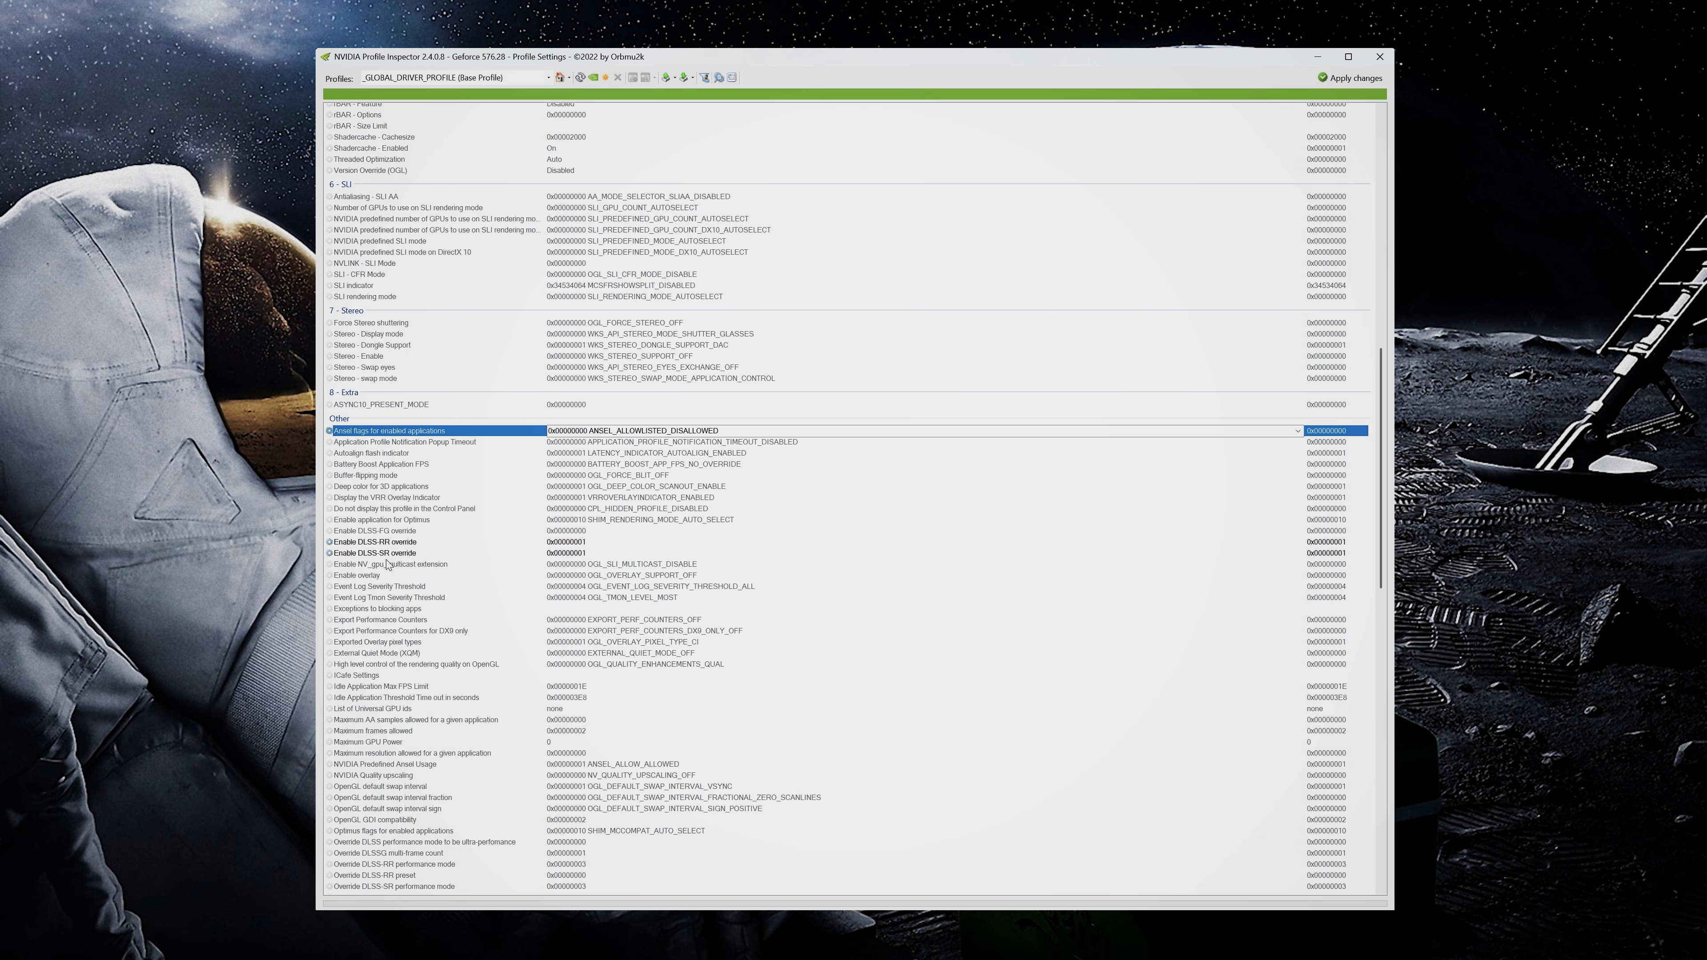
{"action": "left_click", "coordinate": [587, 543]}
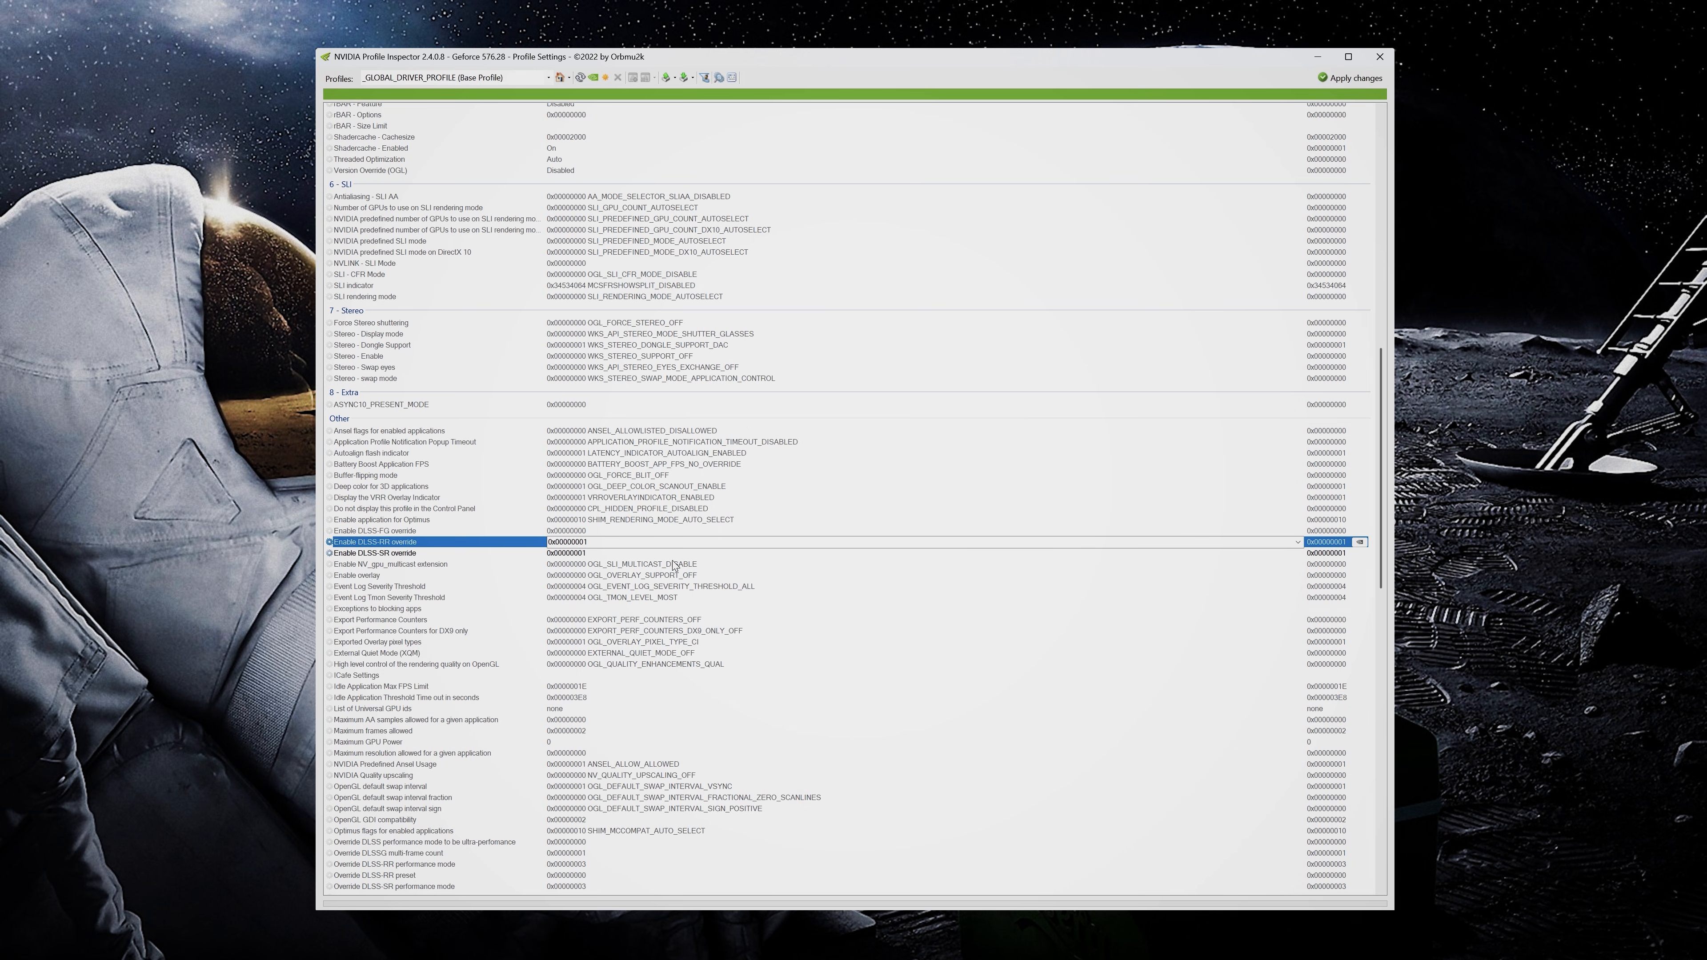
{"action": "left_click", "coordinate": [1355, 78]}
{"action": "key", "text": "alt+F4"}
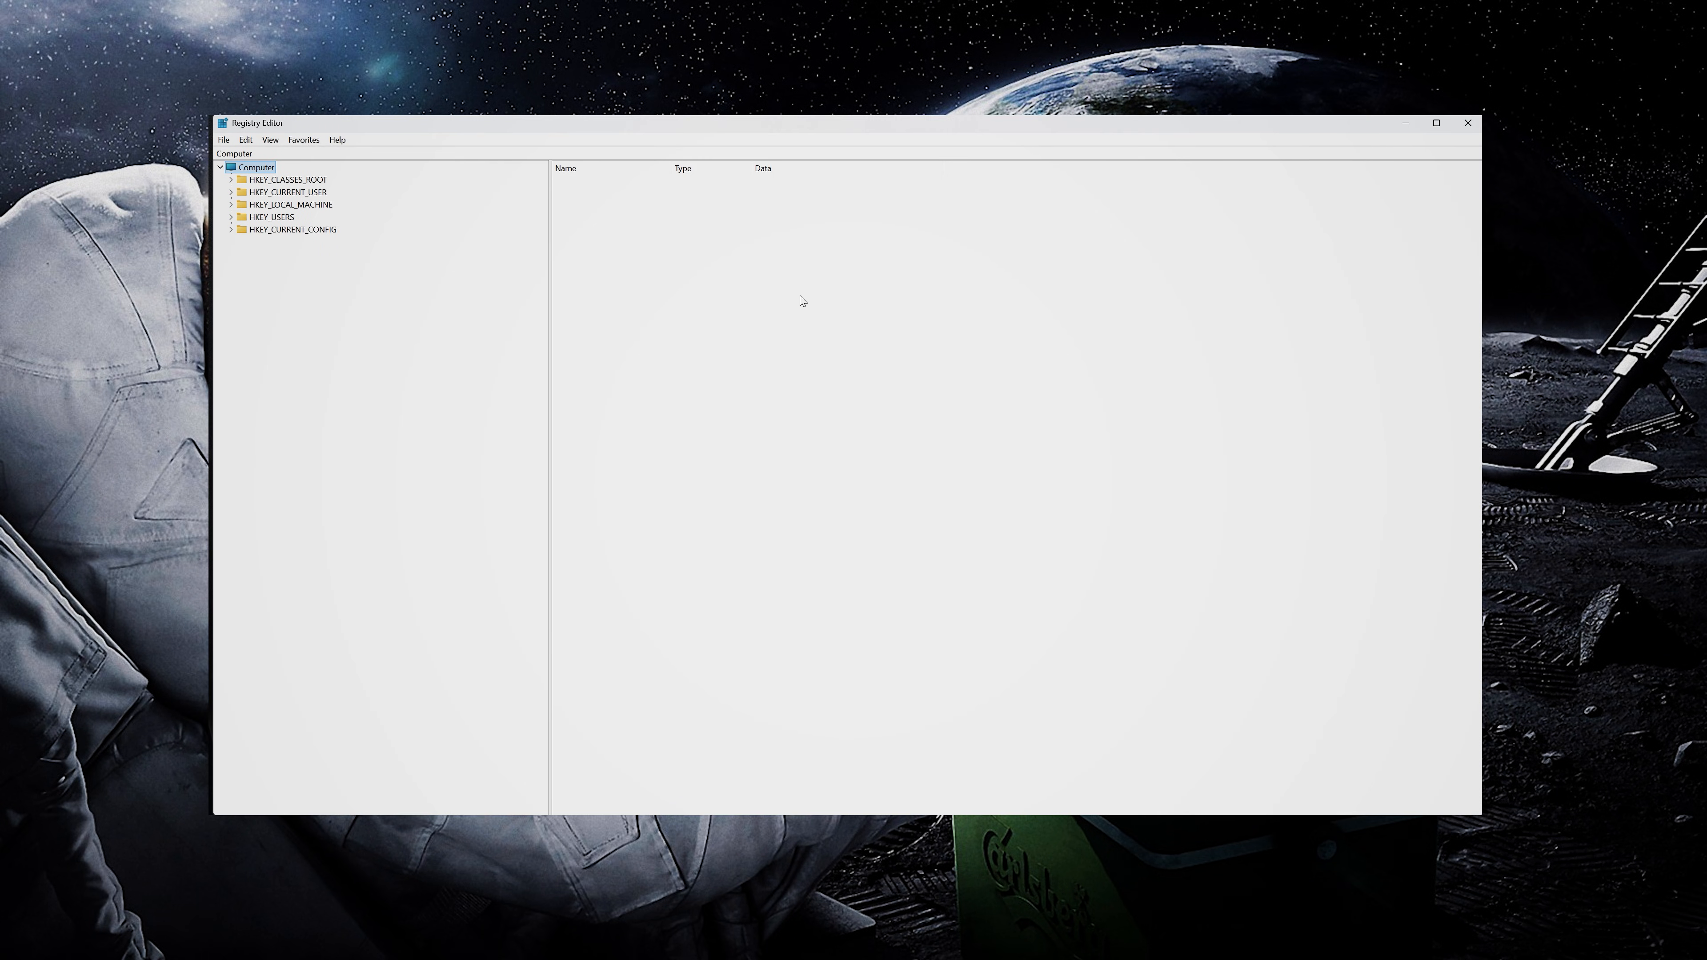
Step: In Registry Editor, open the key HKEY_LOCAL_MACHINE\SOFTWARE\NVIDIA Corporation\Global\NGXCore
{"action": "left_click", "coordinate": [230, 205]}
{"action": "left_click", "coordinate": [293, 206]}
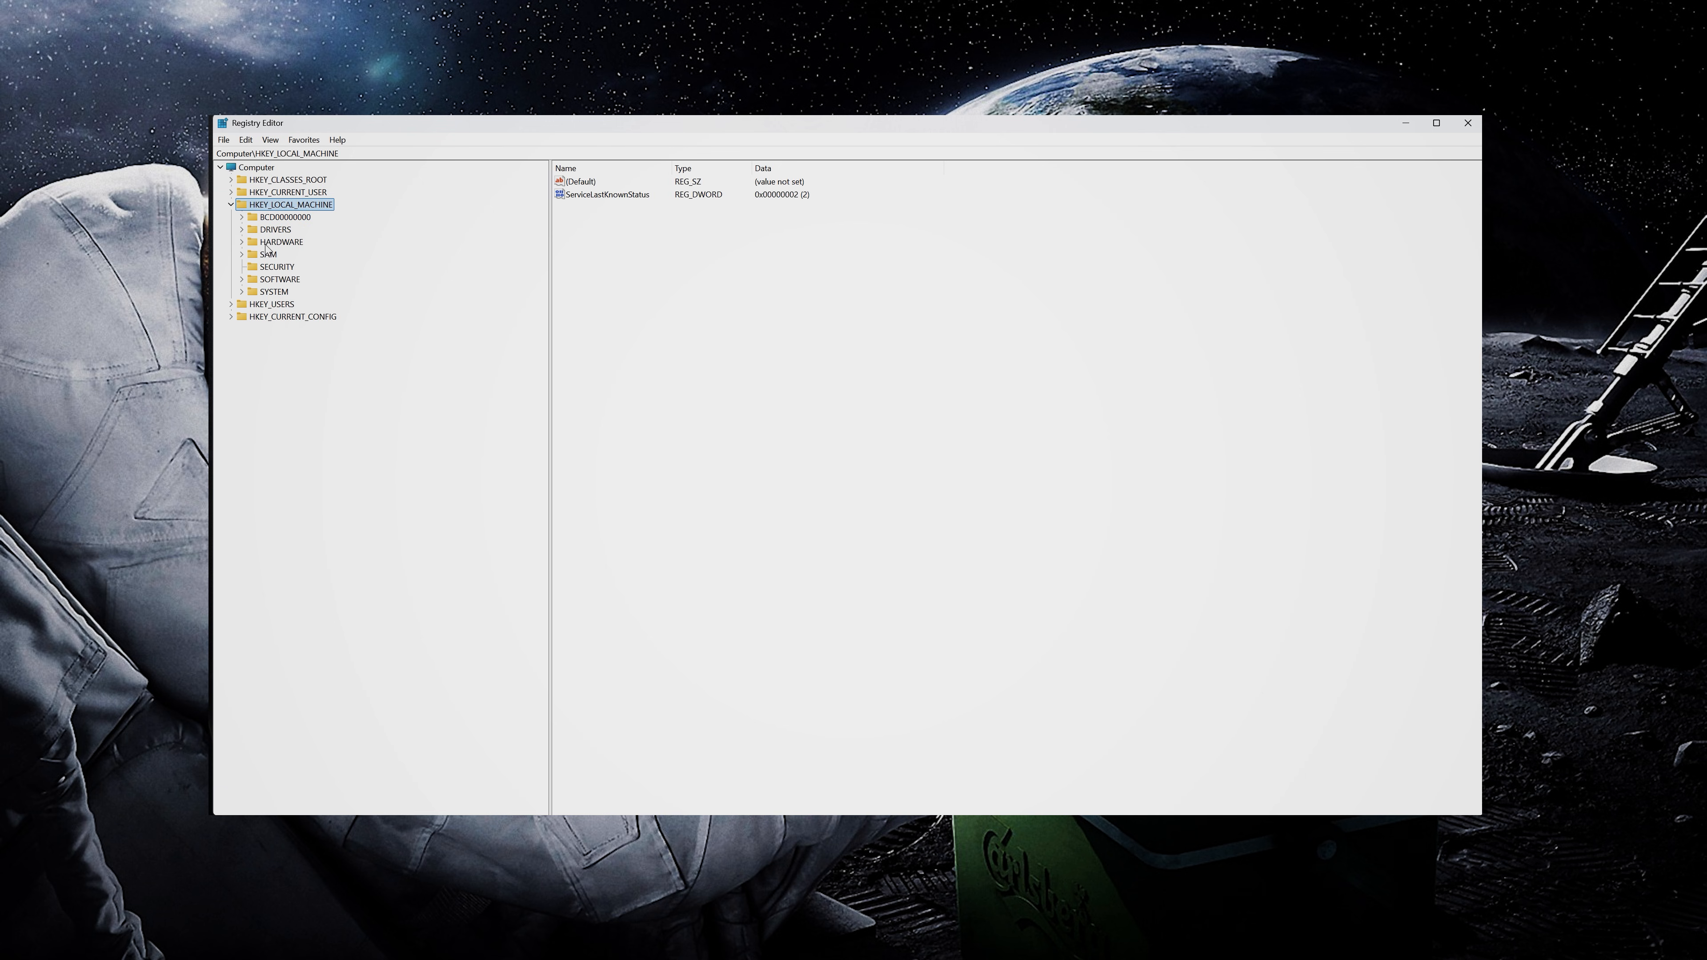
{"action": "left_click", "coordinate": [242, 280]}
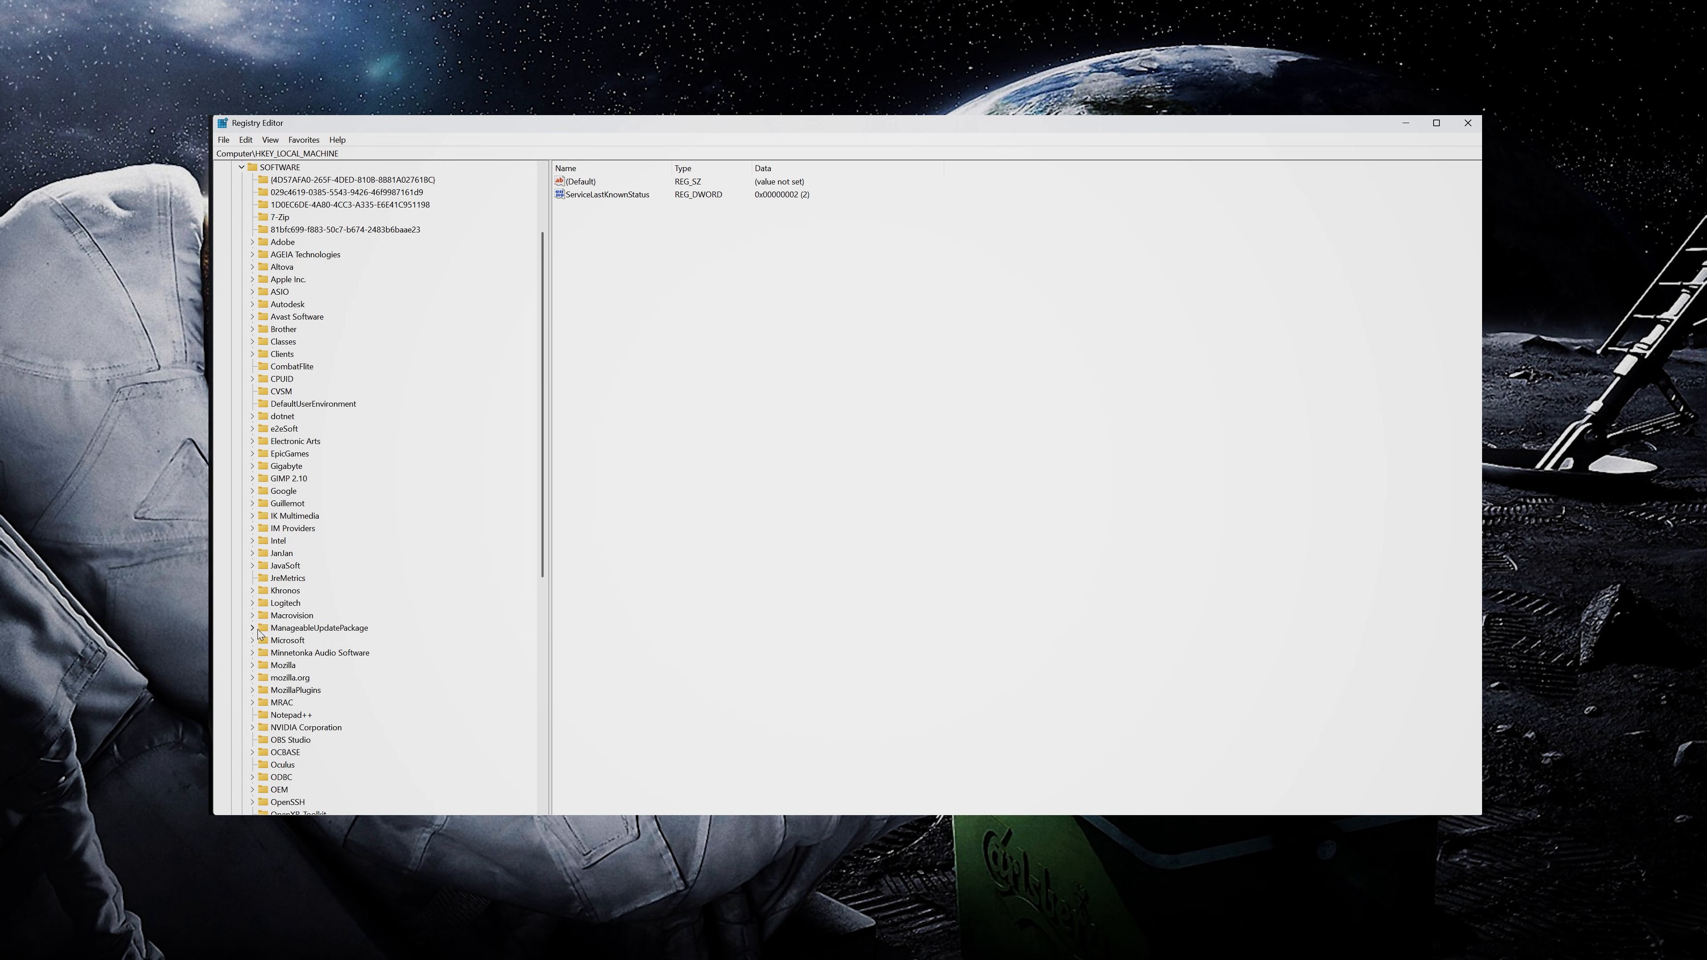
{"action": "left_click", "coordinate": [252, 727]}
{"action": "left_click", "coordinate": [264, 727]}
{"action": "scroll", "coordinate": [367, 727], "scroll_direction": "down", "scroll_amount": 5}
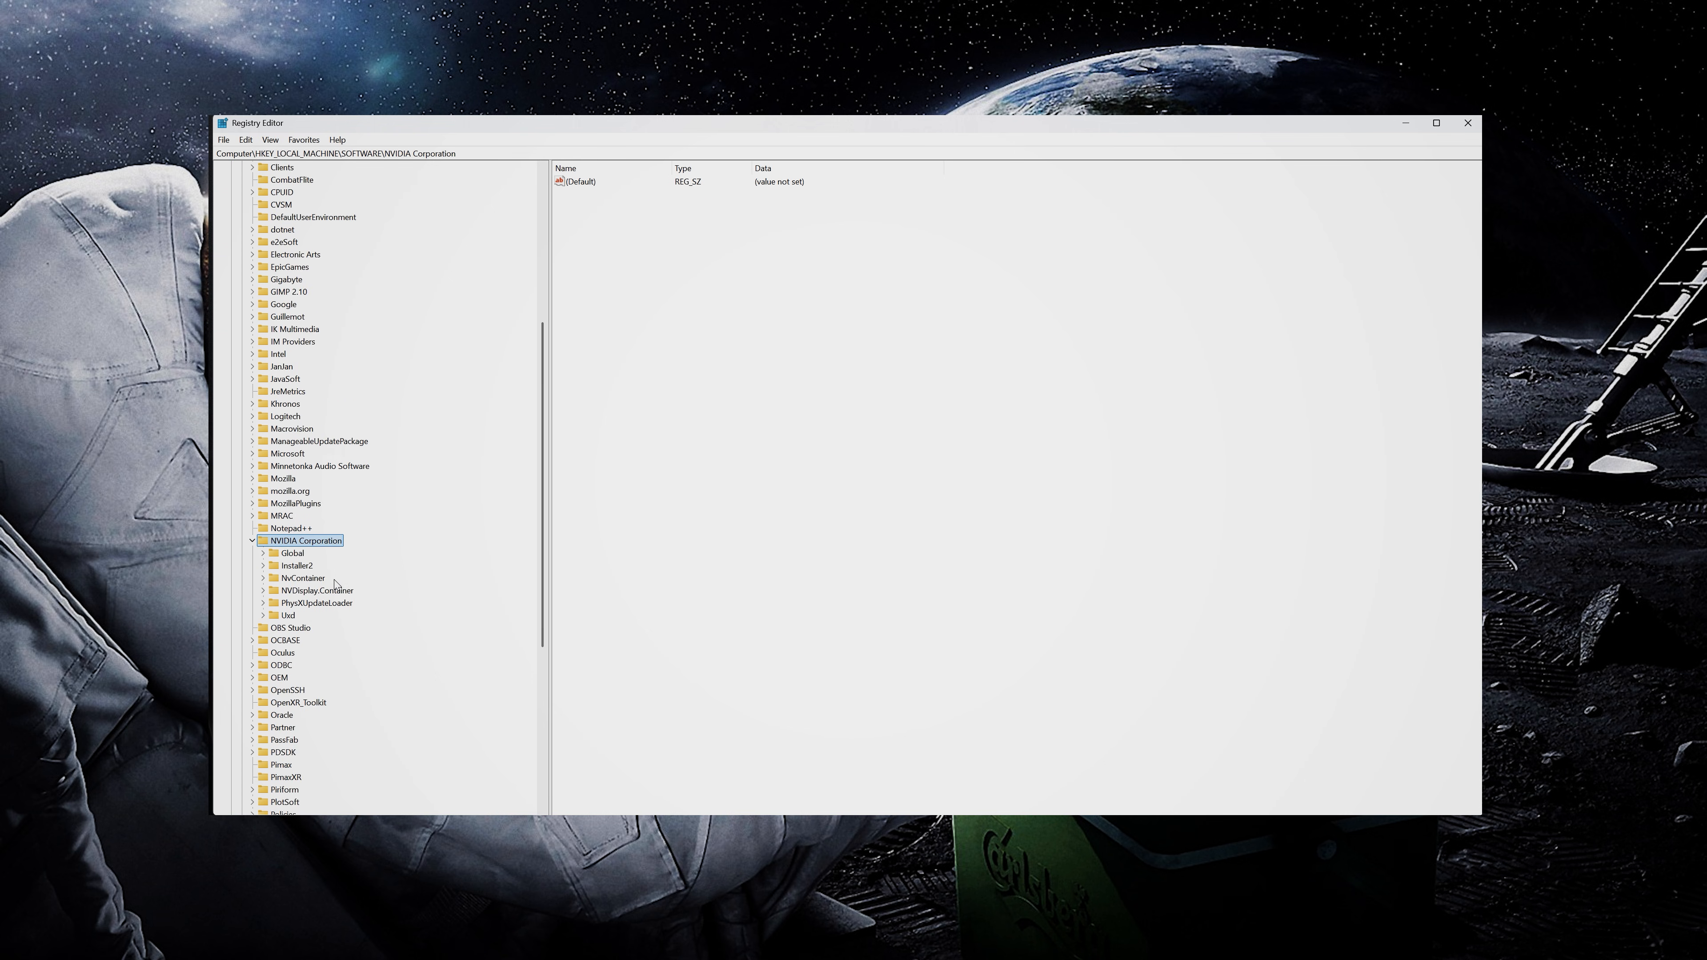
{"action": "left_click", "coordinate": [263, 552]}
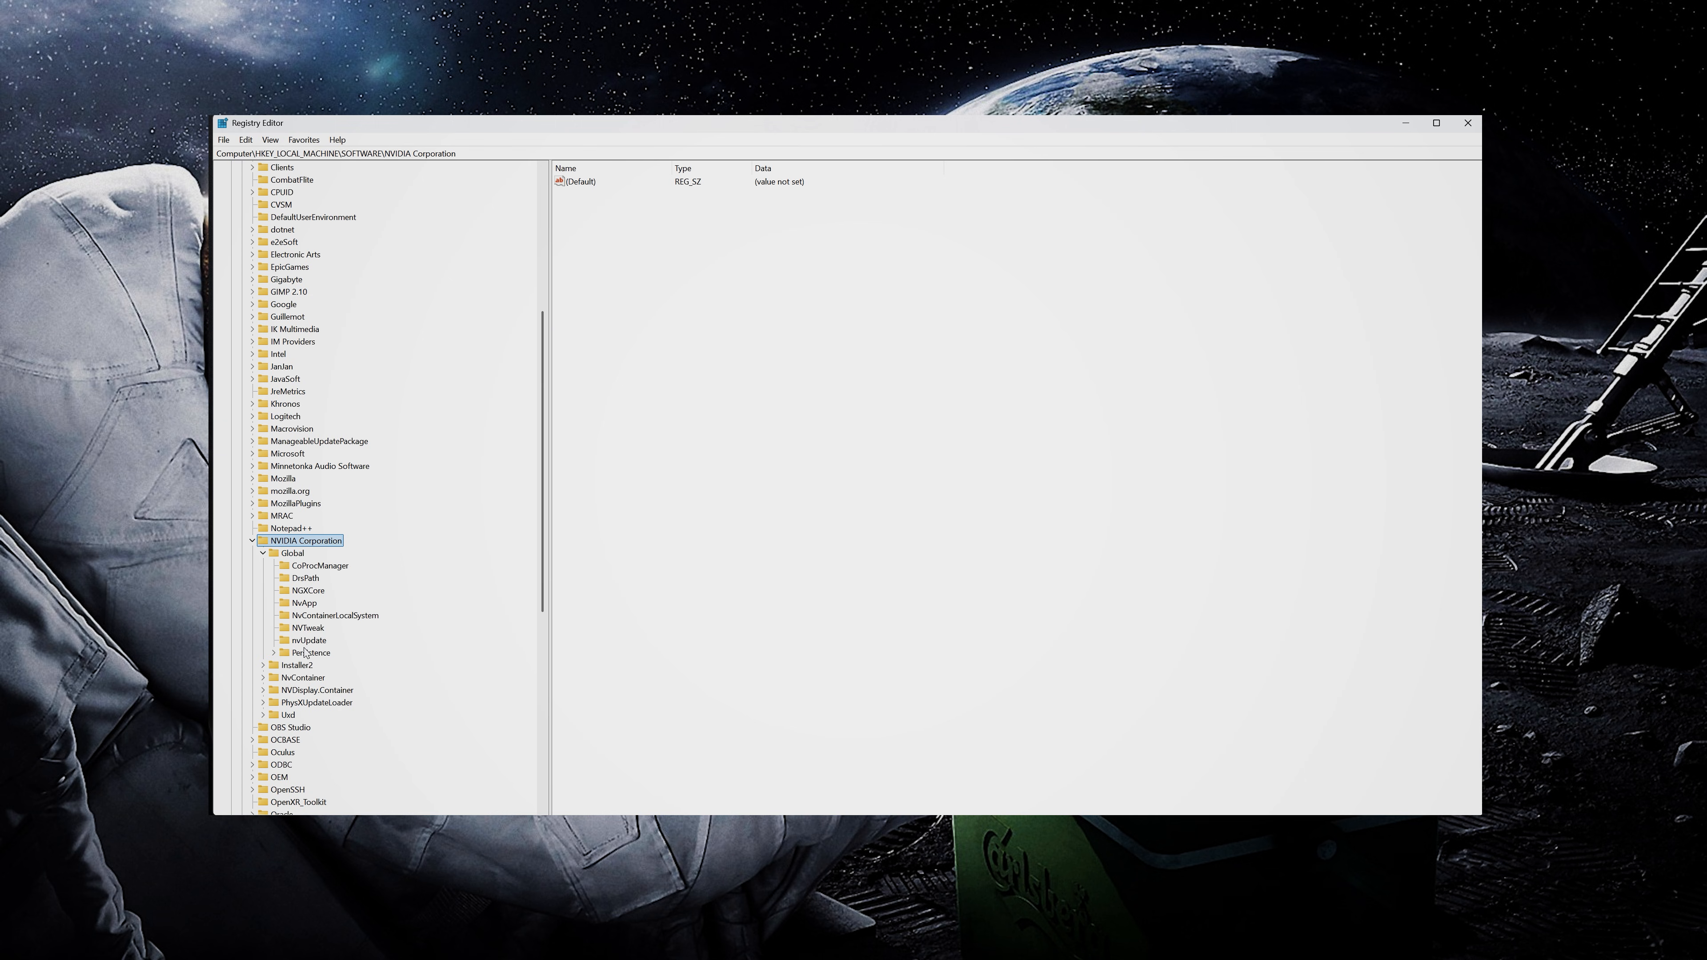
{"action": "left_click", "coordinate": [310, 592]}
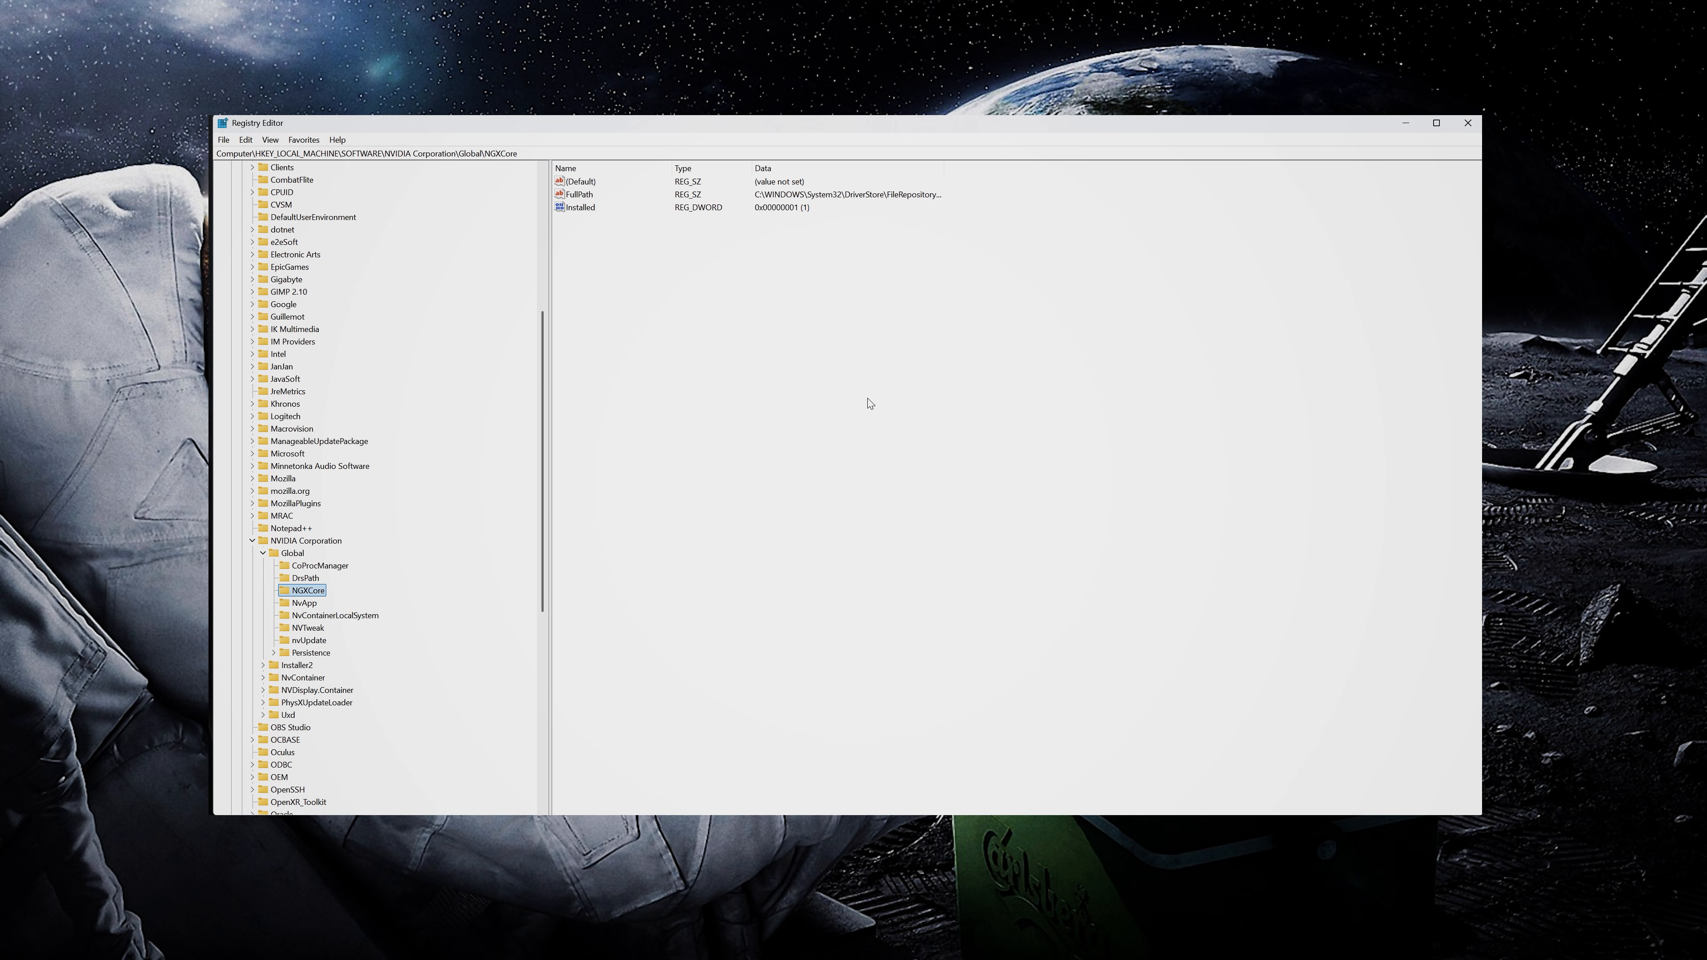
Step: Create a DWORD (32-bit) value named ShowDlssIndicator in the NGXCore key
{"action": "right_click", "coordinate": [746, 343]}
{"action": "mouse_move", "coordinate": [802, 354]}
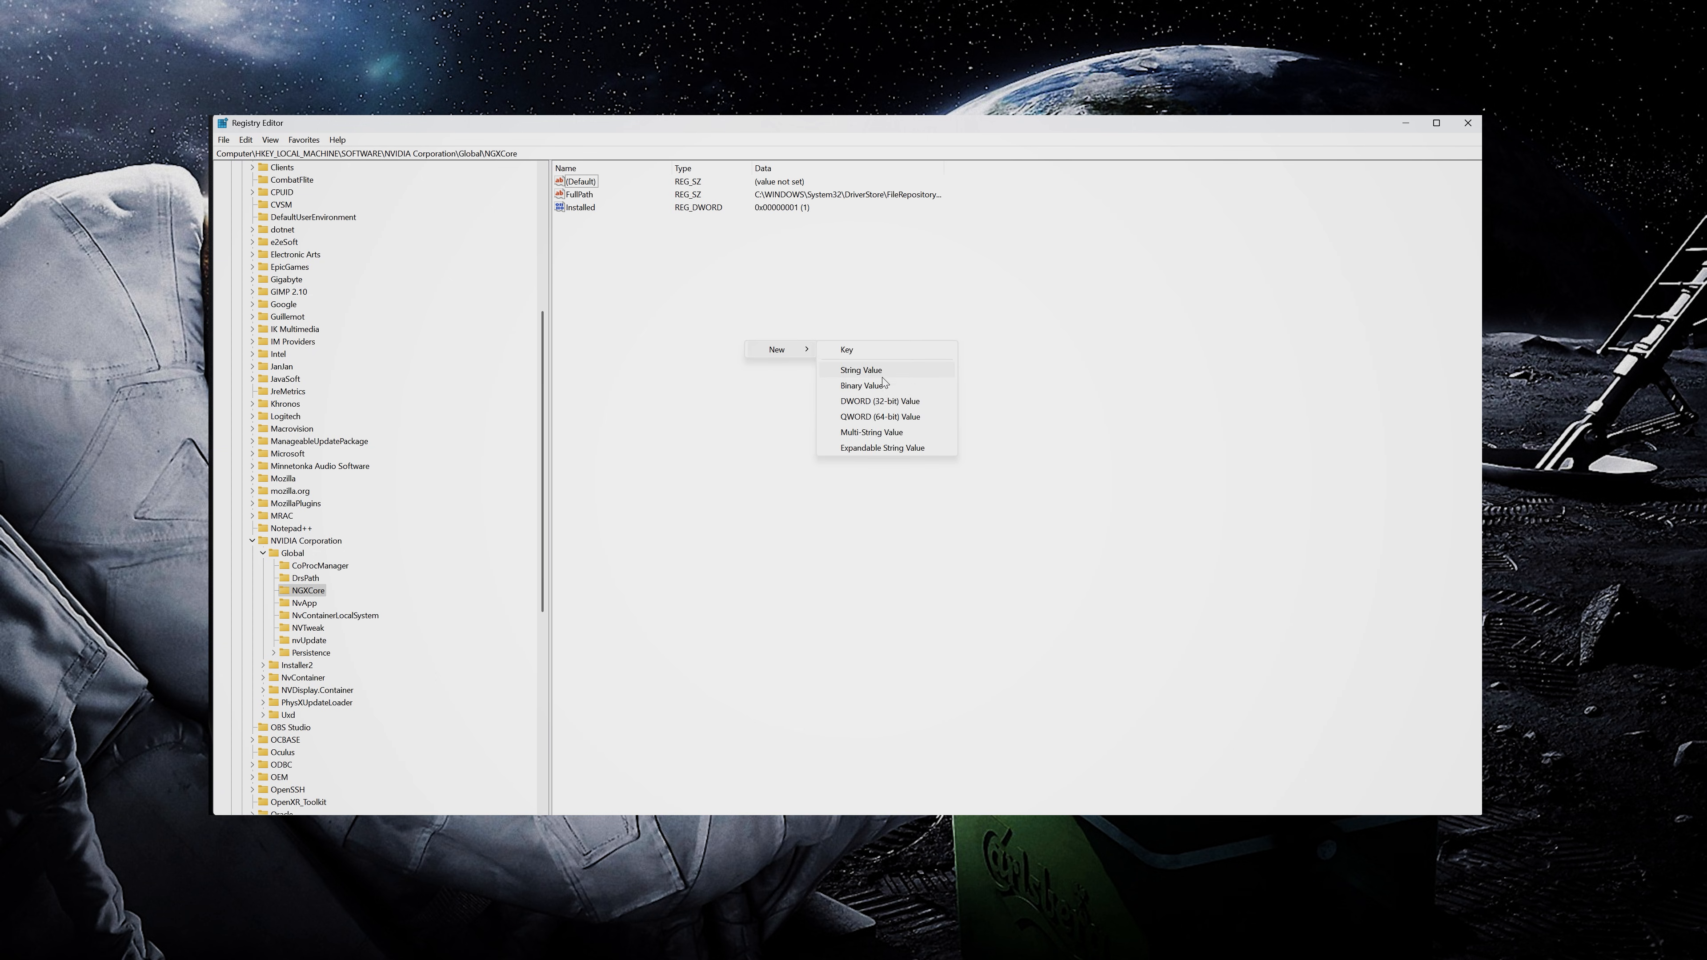
{"action": "left_click", "coordinate": [908, 401]}
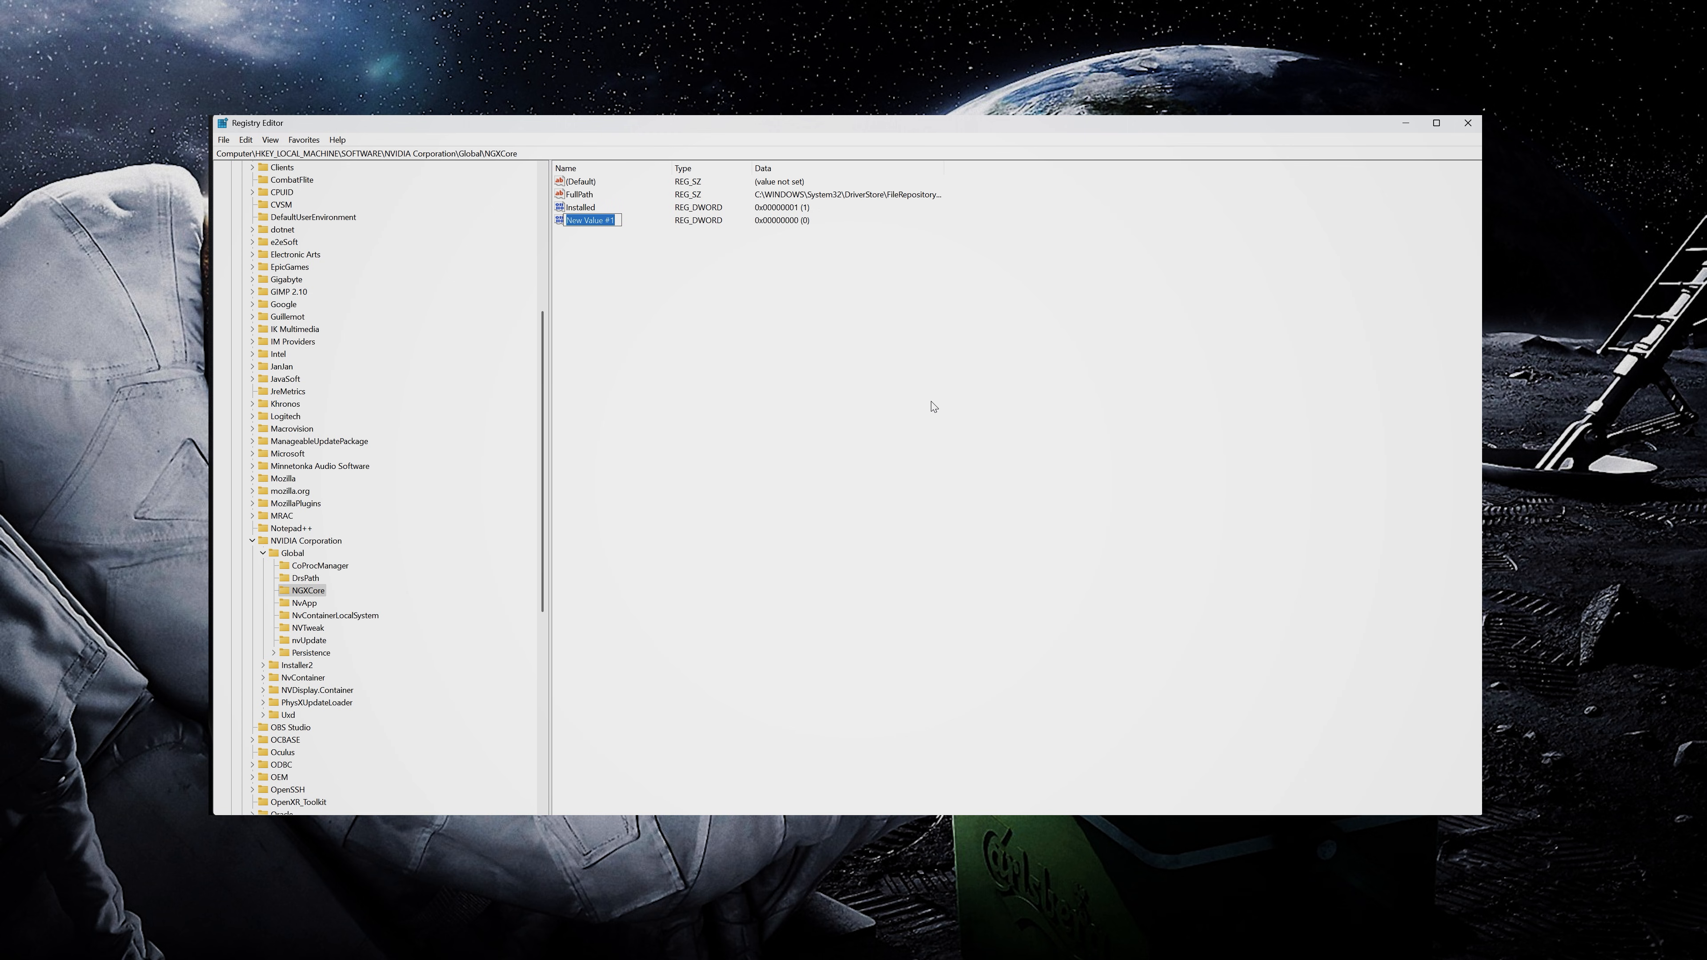
{"action": "type", "text": "ShowDlssIndicator"}
{"action": "key", "text": "Return"}
Step: Set the ShowDlssIndicator value to decimal 1024 and close Registry Editor
{"action": "right_click", "coordinate": [607, 219]}
{"action": "left_click", "coordinate": [692, 229]}
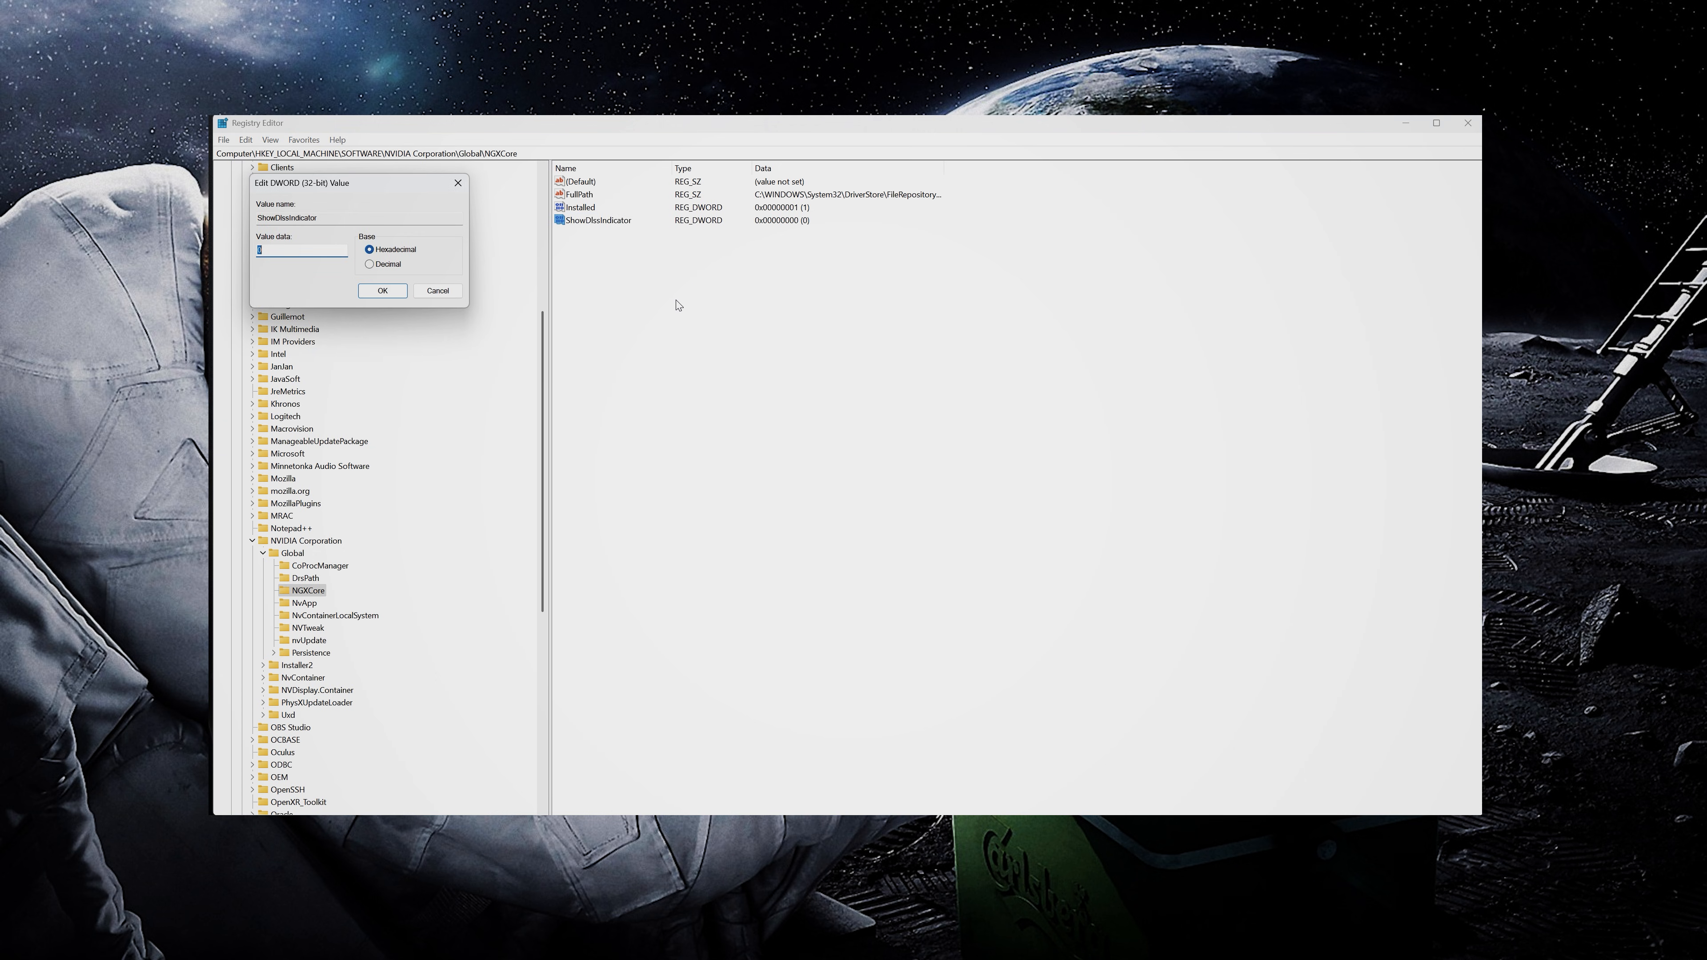
{"action": "left_click", "coordinate": [377, 266]}
{"action": "double_click", "coordinate": [287, 249]}
{"action": "type", "text": "1024"}
{"action": "left_click", "coordinate": [385, 292]}
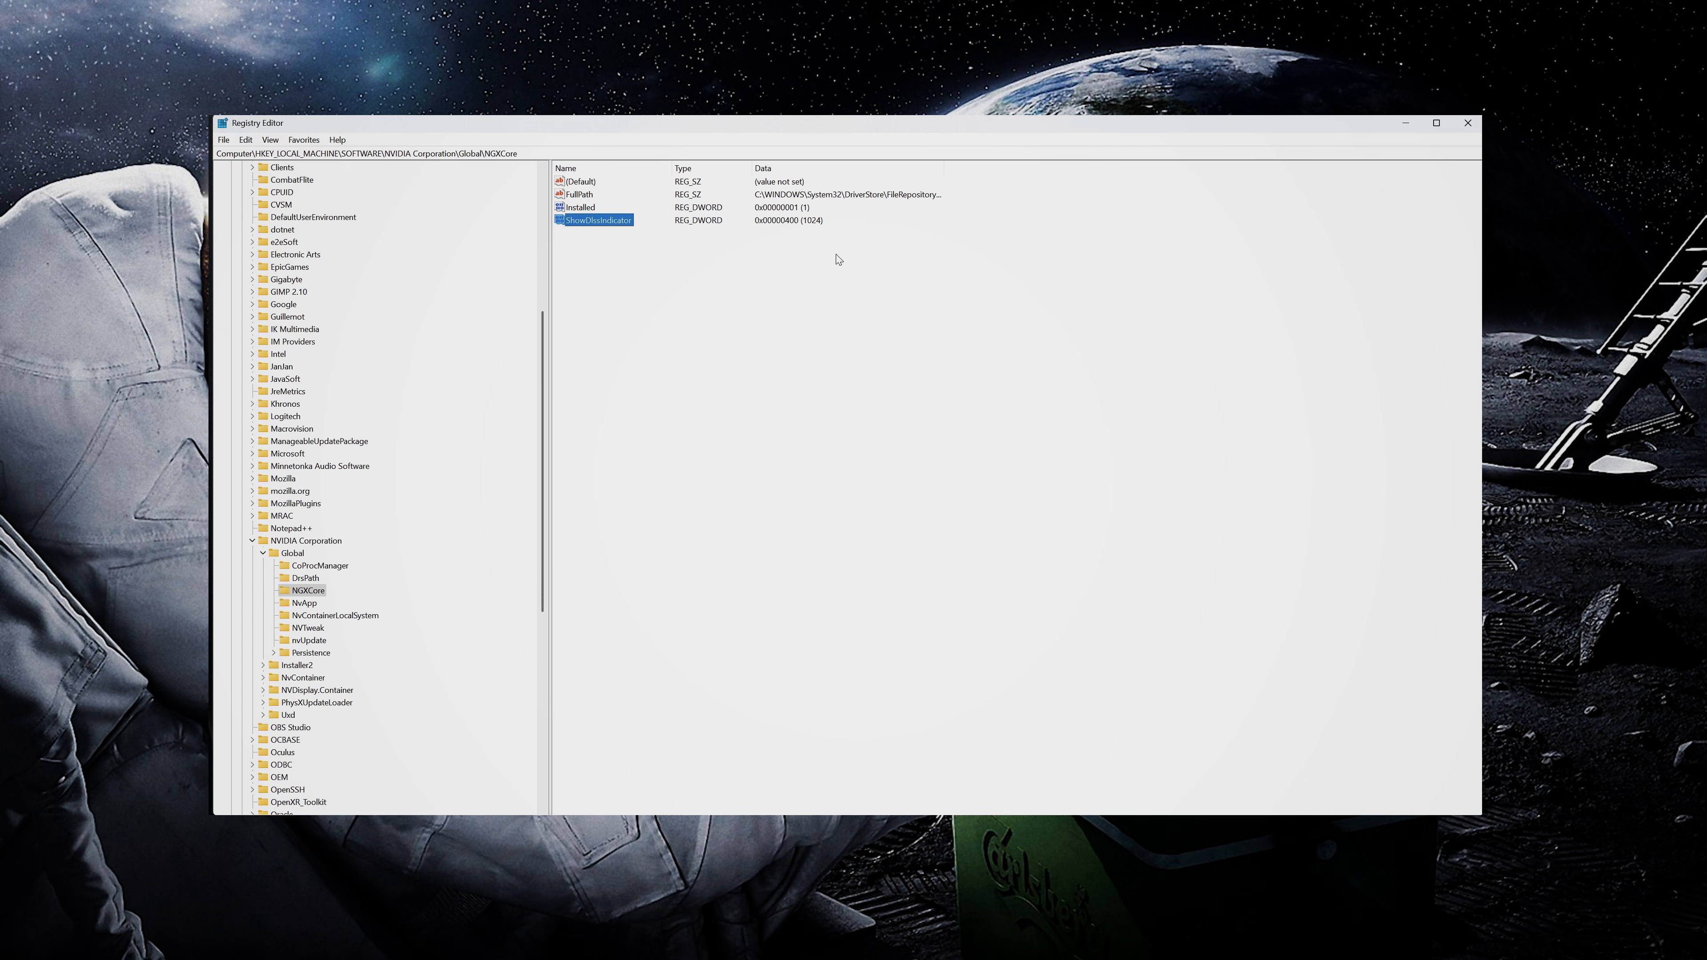
{"action": "left_click", "coordinate": [1468, 124]}
Step: In NVIDIA Control Panel's global 3D settings, set Low Latency Mode to Ultra, review the remaining settings and apply the change
{"action": "left_click", "coordinate": [492, 285]}
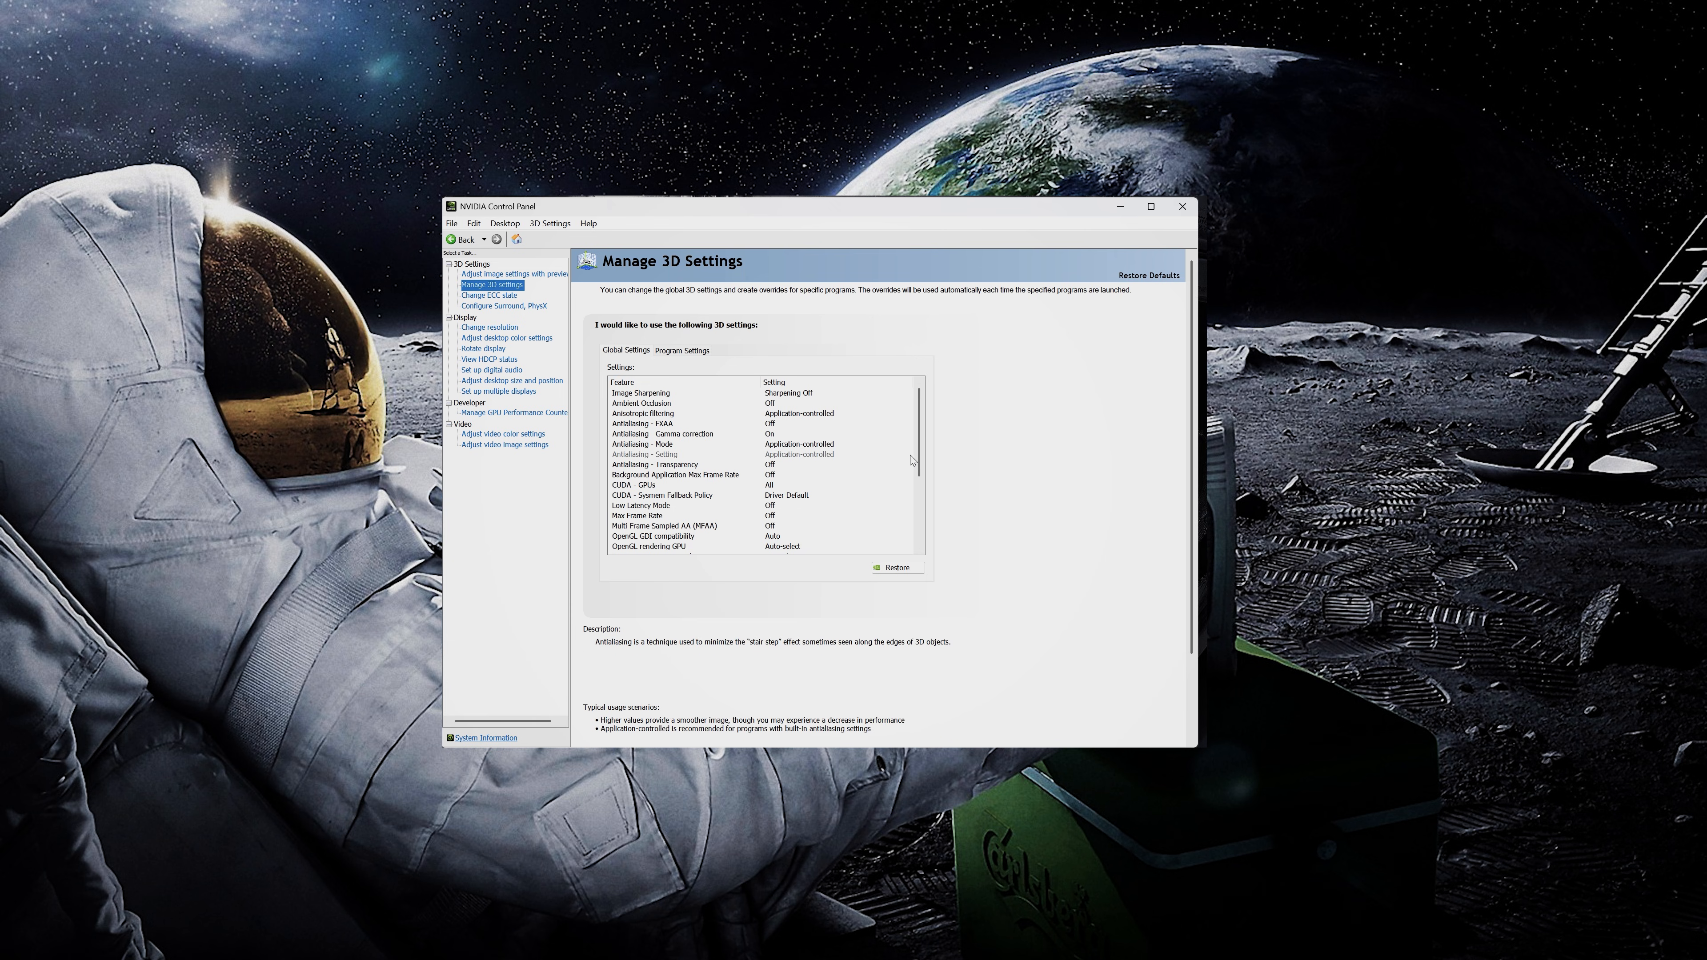
{"action": "left_click", "coordinate": [866, 506]}
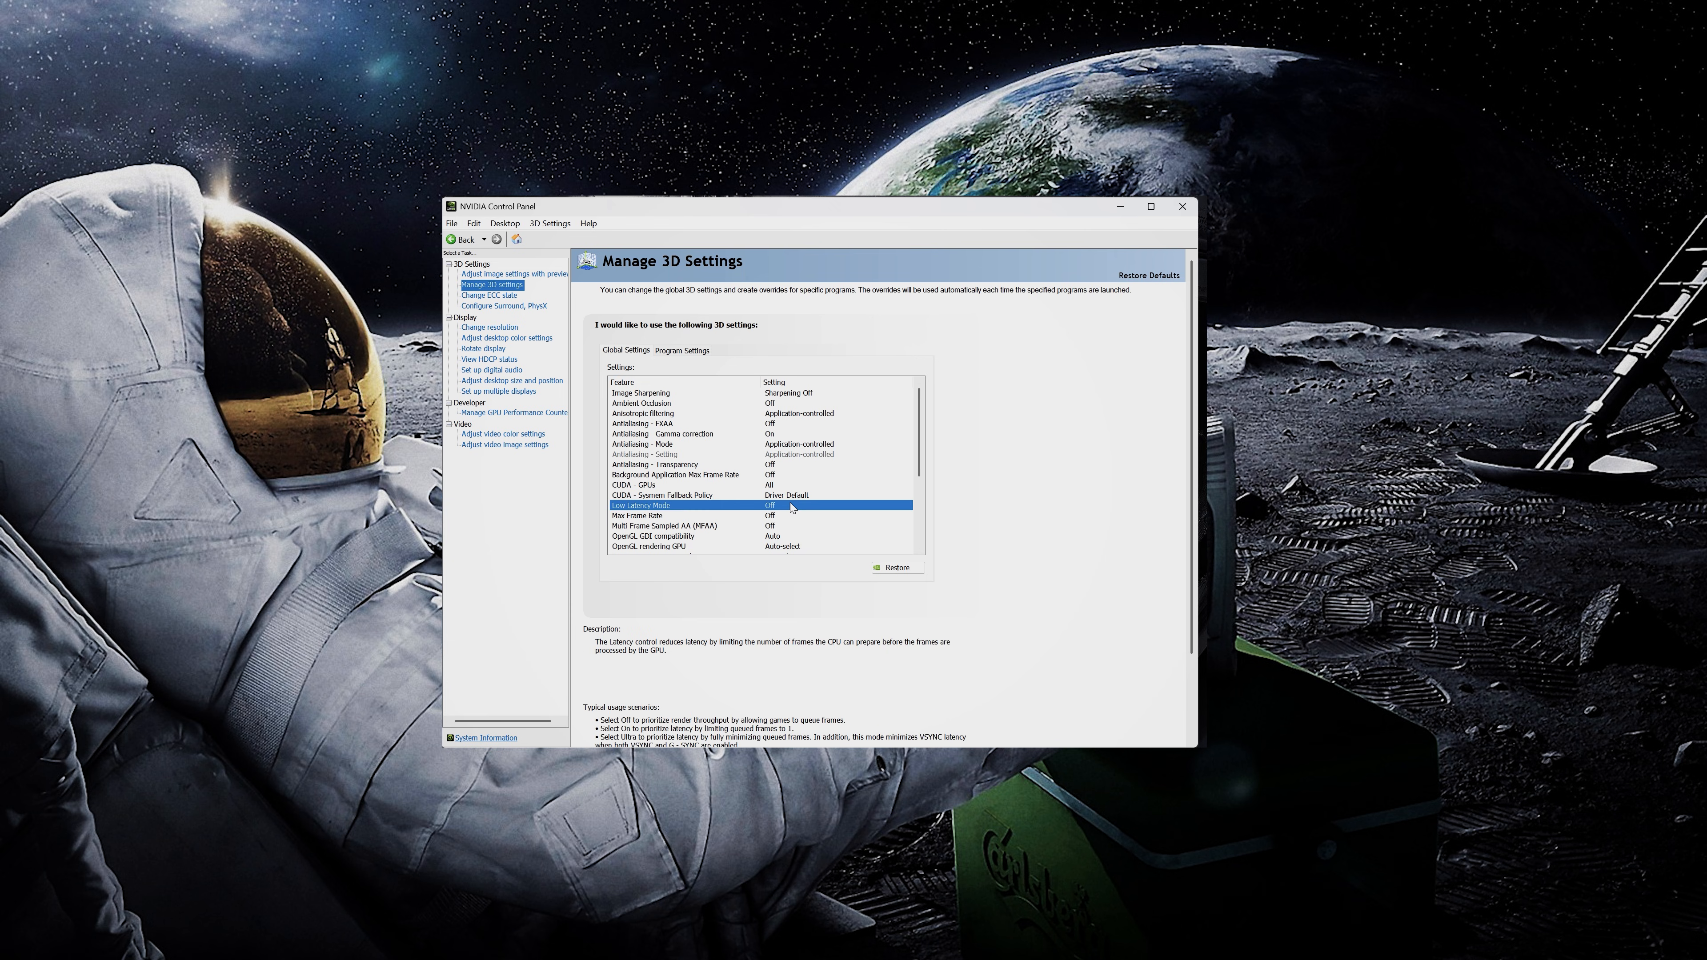
{"action": "left_click", "coordinate": [859, 505]}
{"action": "left_click", "coordinate": [807, 535]}
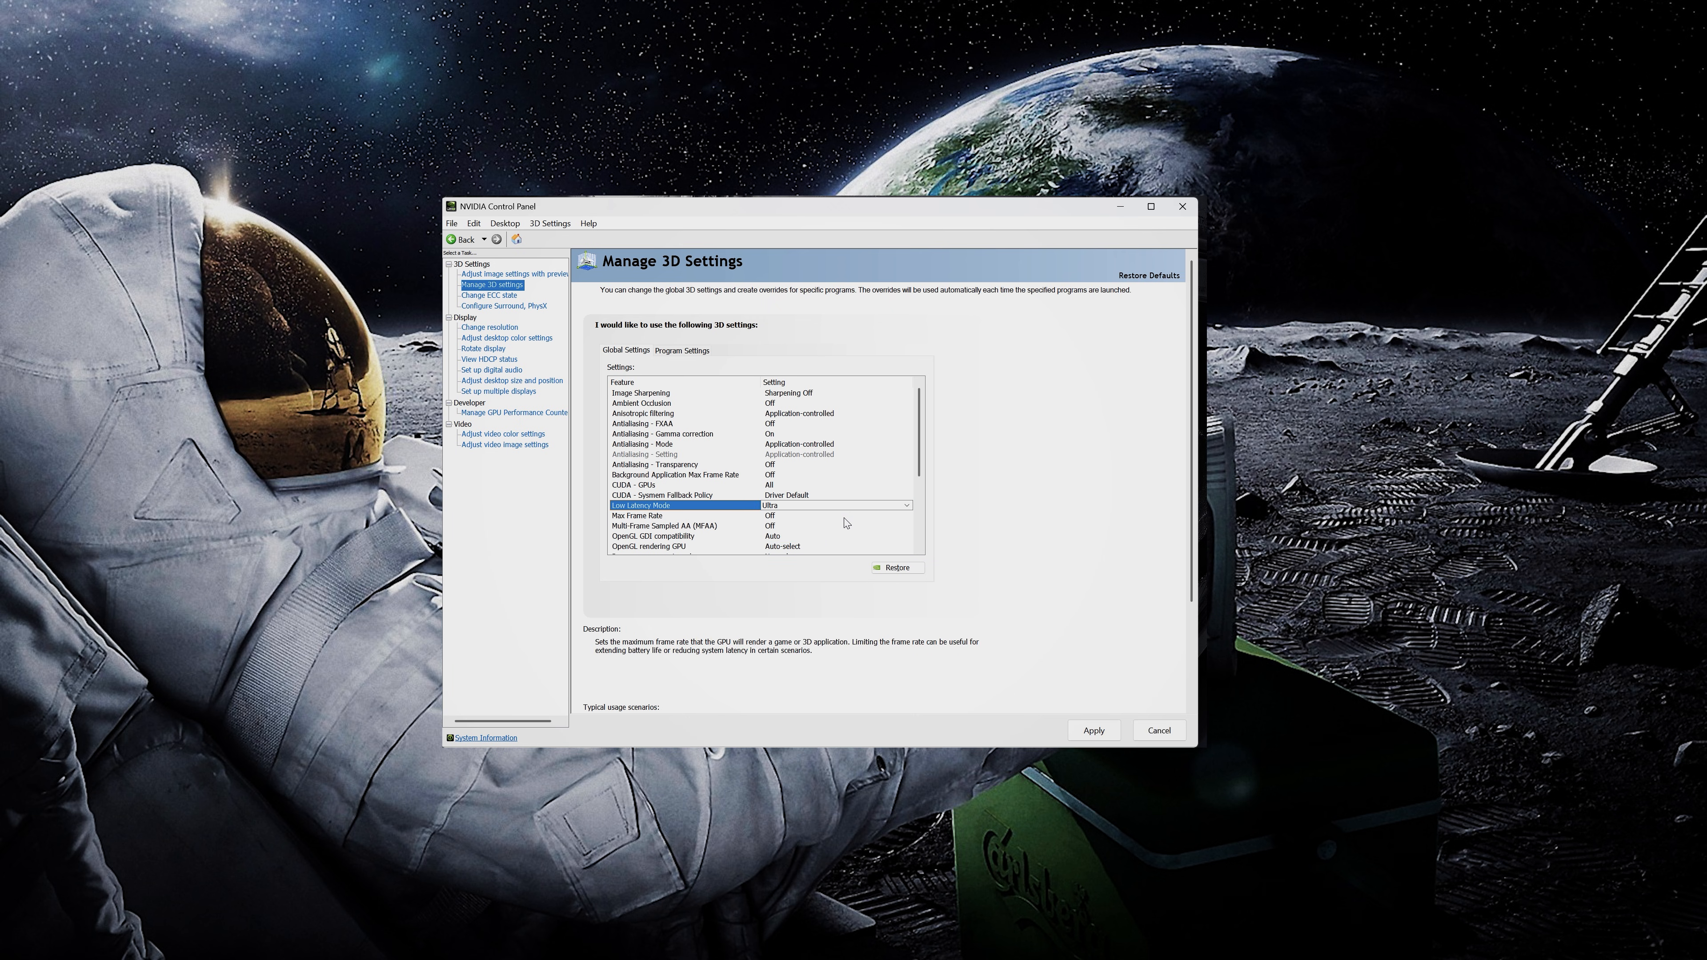
{"action": "scroll", "coordinate": [878, 519], "scroll_direction": "down", "scroll_amount": 1}
{"action": "scroll", "coordinate": [877, 520], "scroll_direction": "down", "scroll_amount": 2}
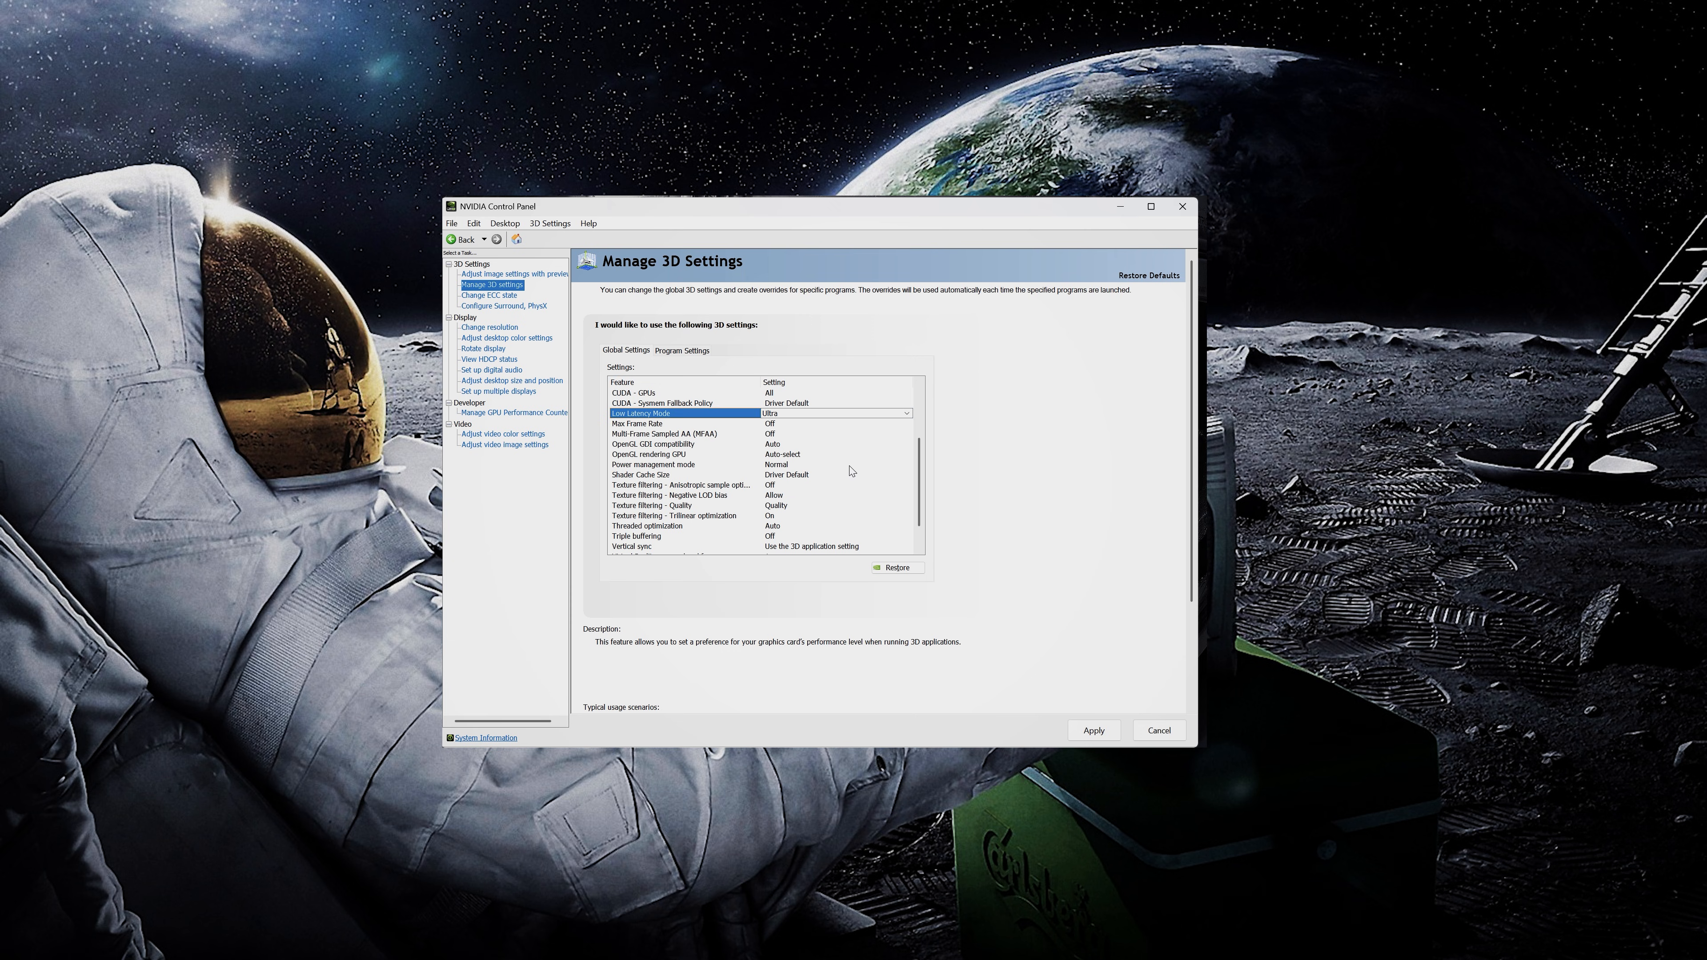
{"action": "scroll", "coordinate": [851, 474], "scroll_direction": "down", "scroll_amount": 1}
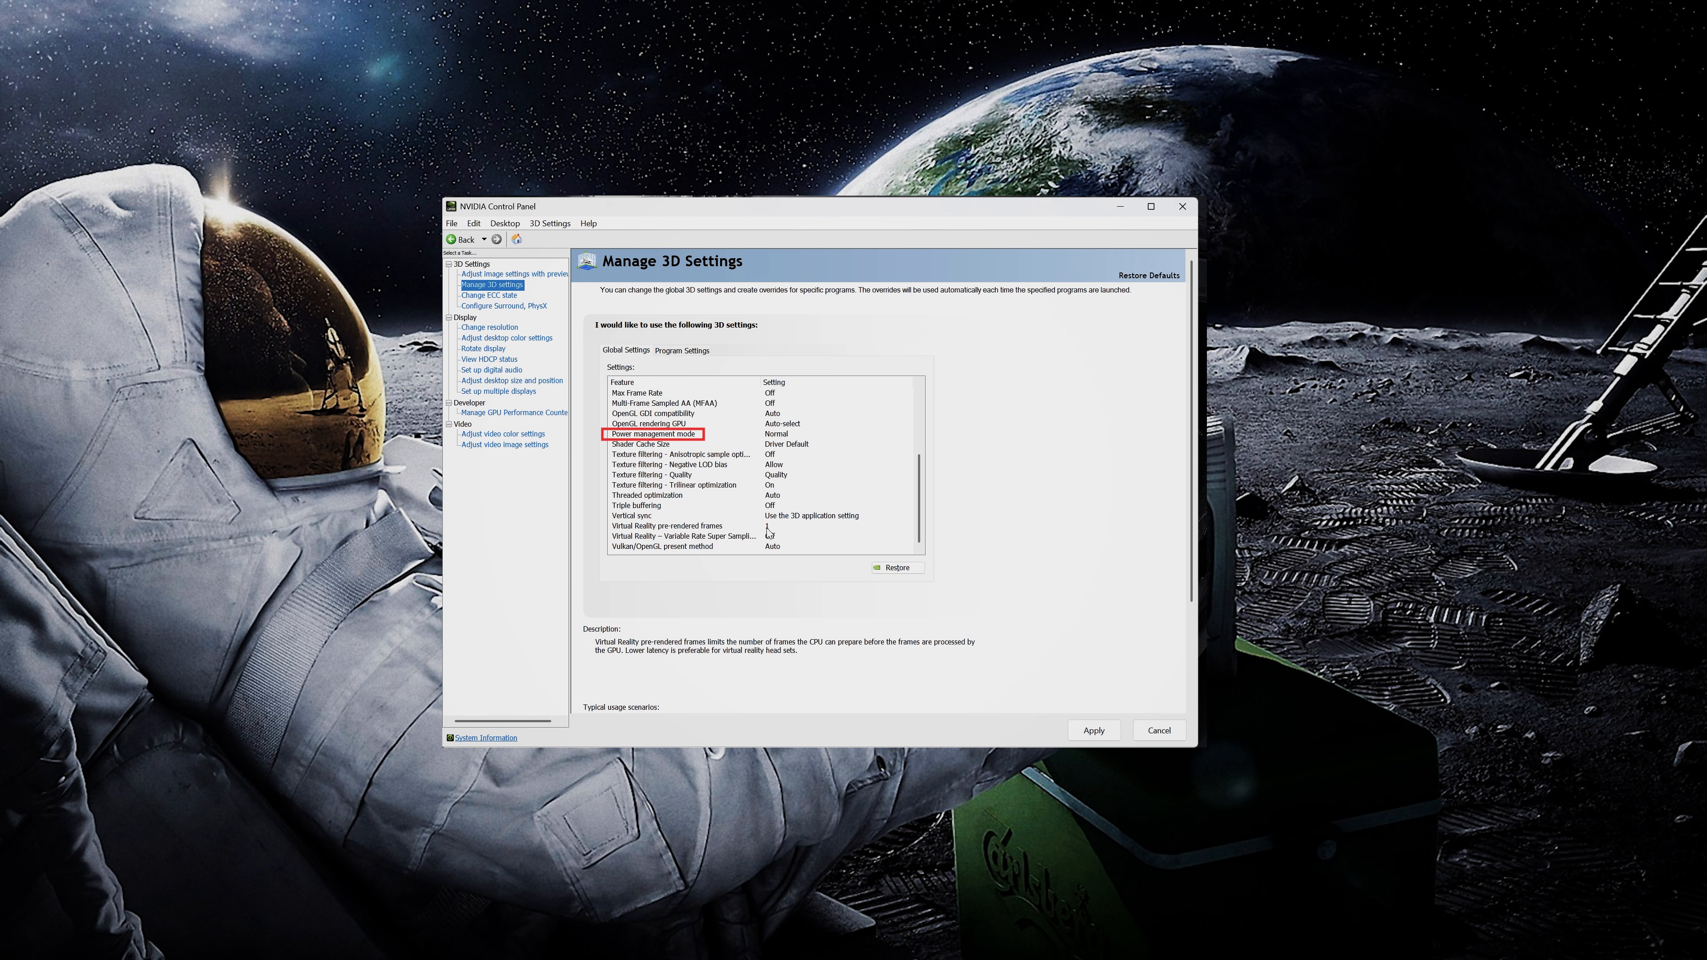
{"action": "scroll", "coordinate": [768, 532], "scroll_direction": "up", "scroll_amount": 4}
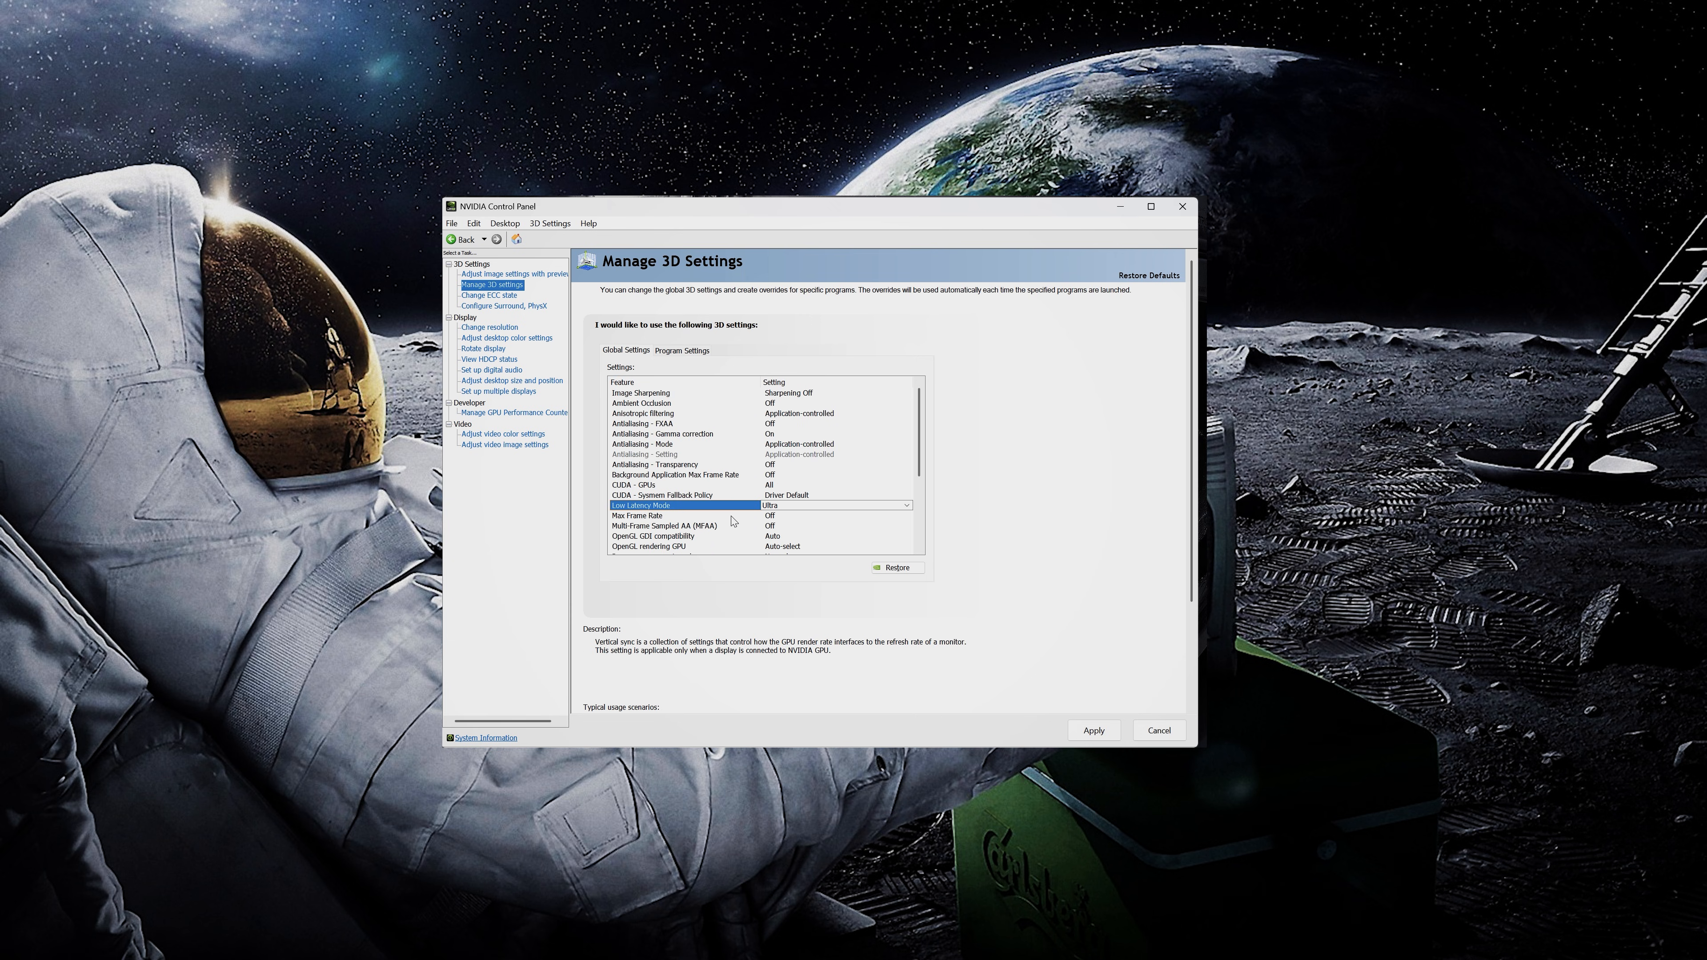
{"action": "left_click", "coordinate": [1093, 732]}
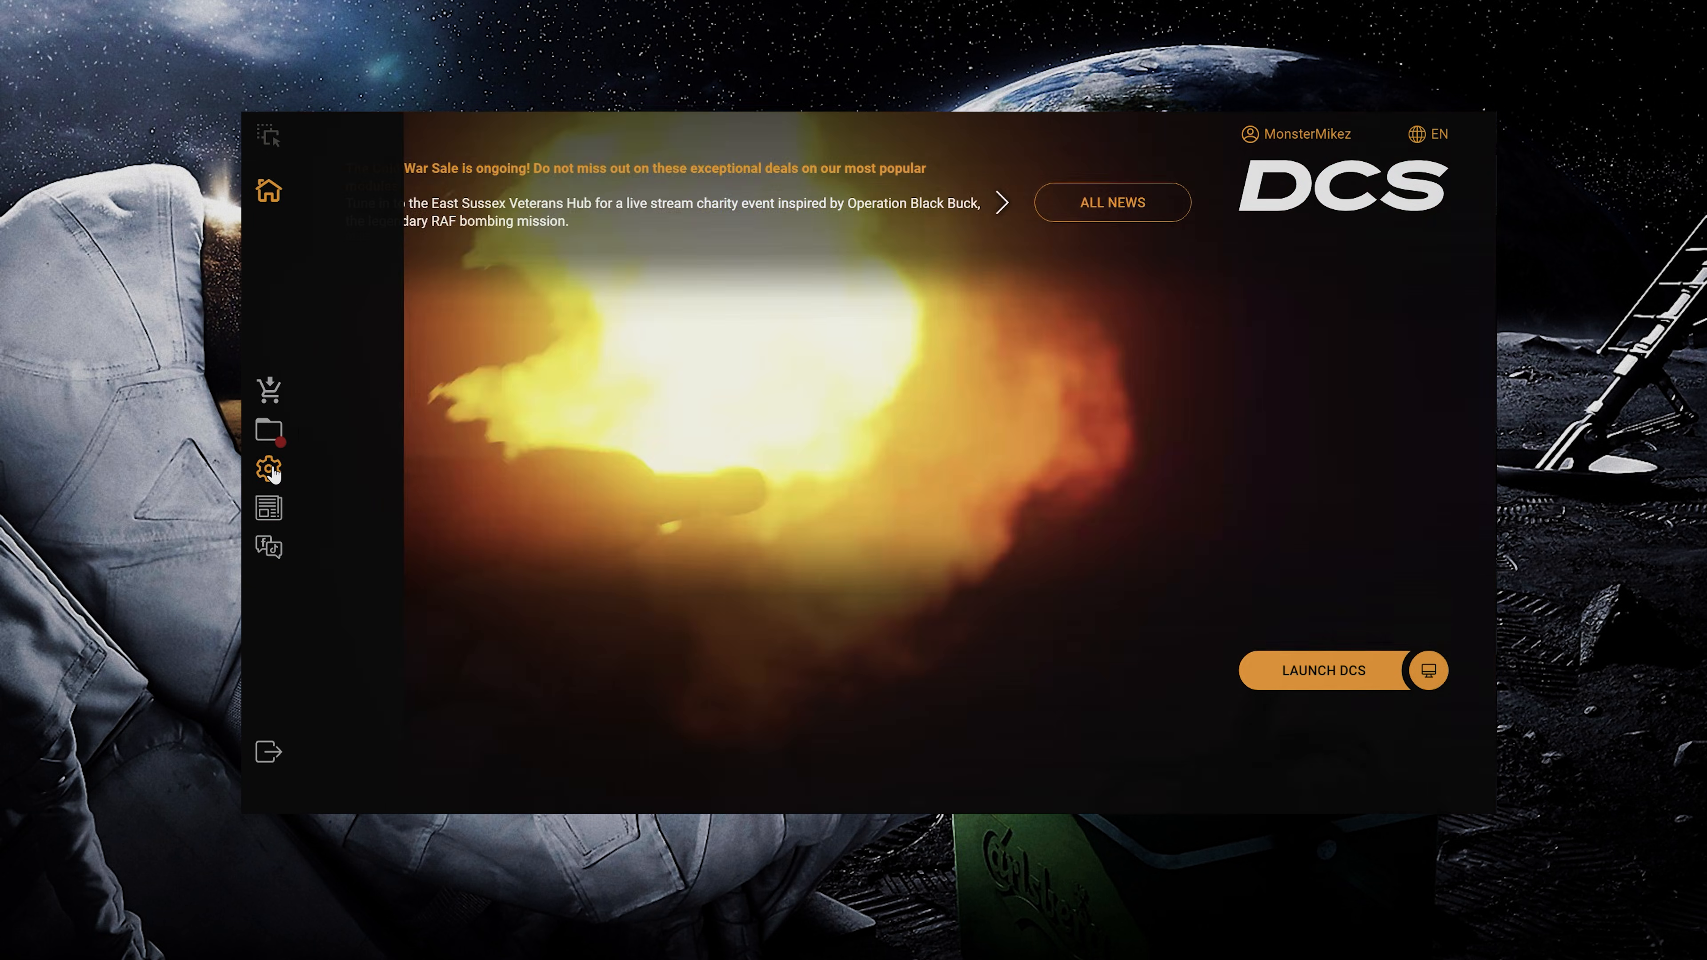
Step: In the DCS launcher, open the system options and review the graphics and VR settings
{"action": "left_click", "coordinate": [316, 483]}
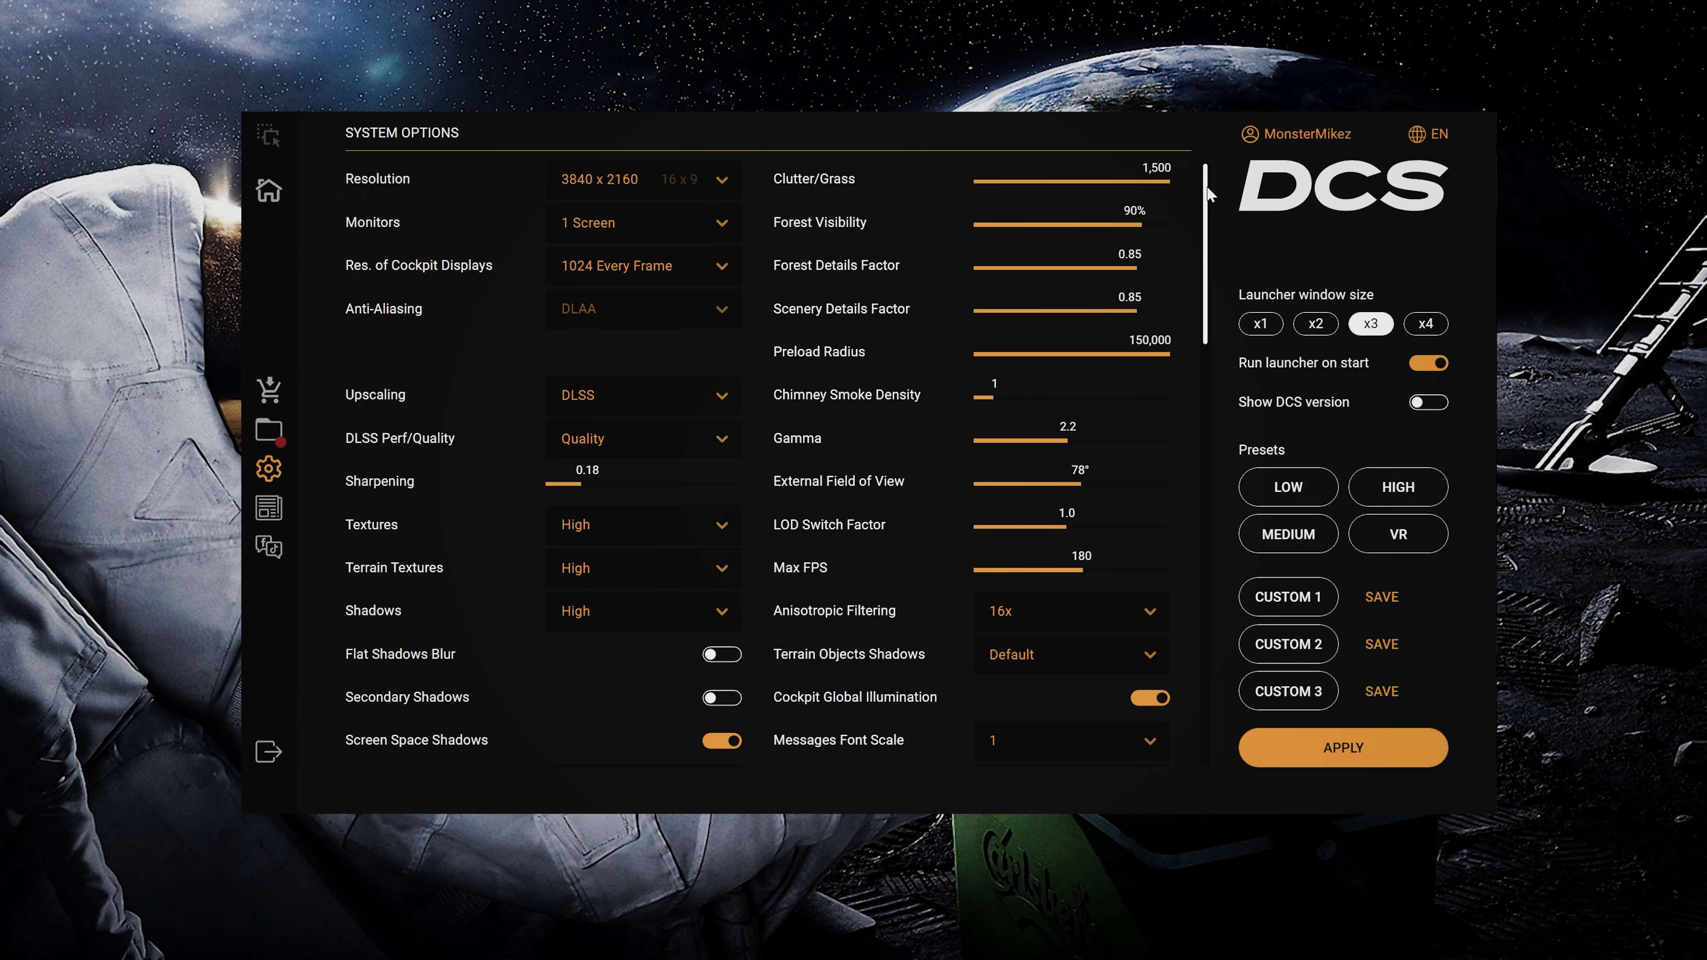
{"action": "scroll", "coordinate": [1204, 202], "scroll_direction": "down", "scroll_amount": 3}
{"action": "left_click_drag", "start_coordinate": [1203, 226], "coordinate": [1199, 636]}
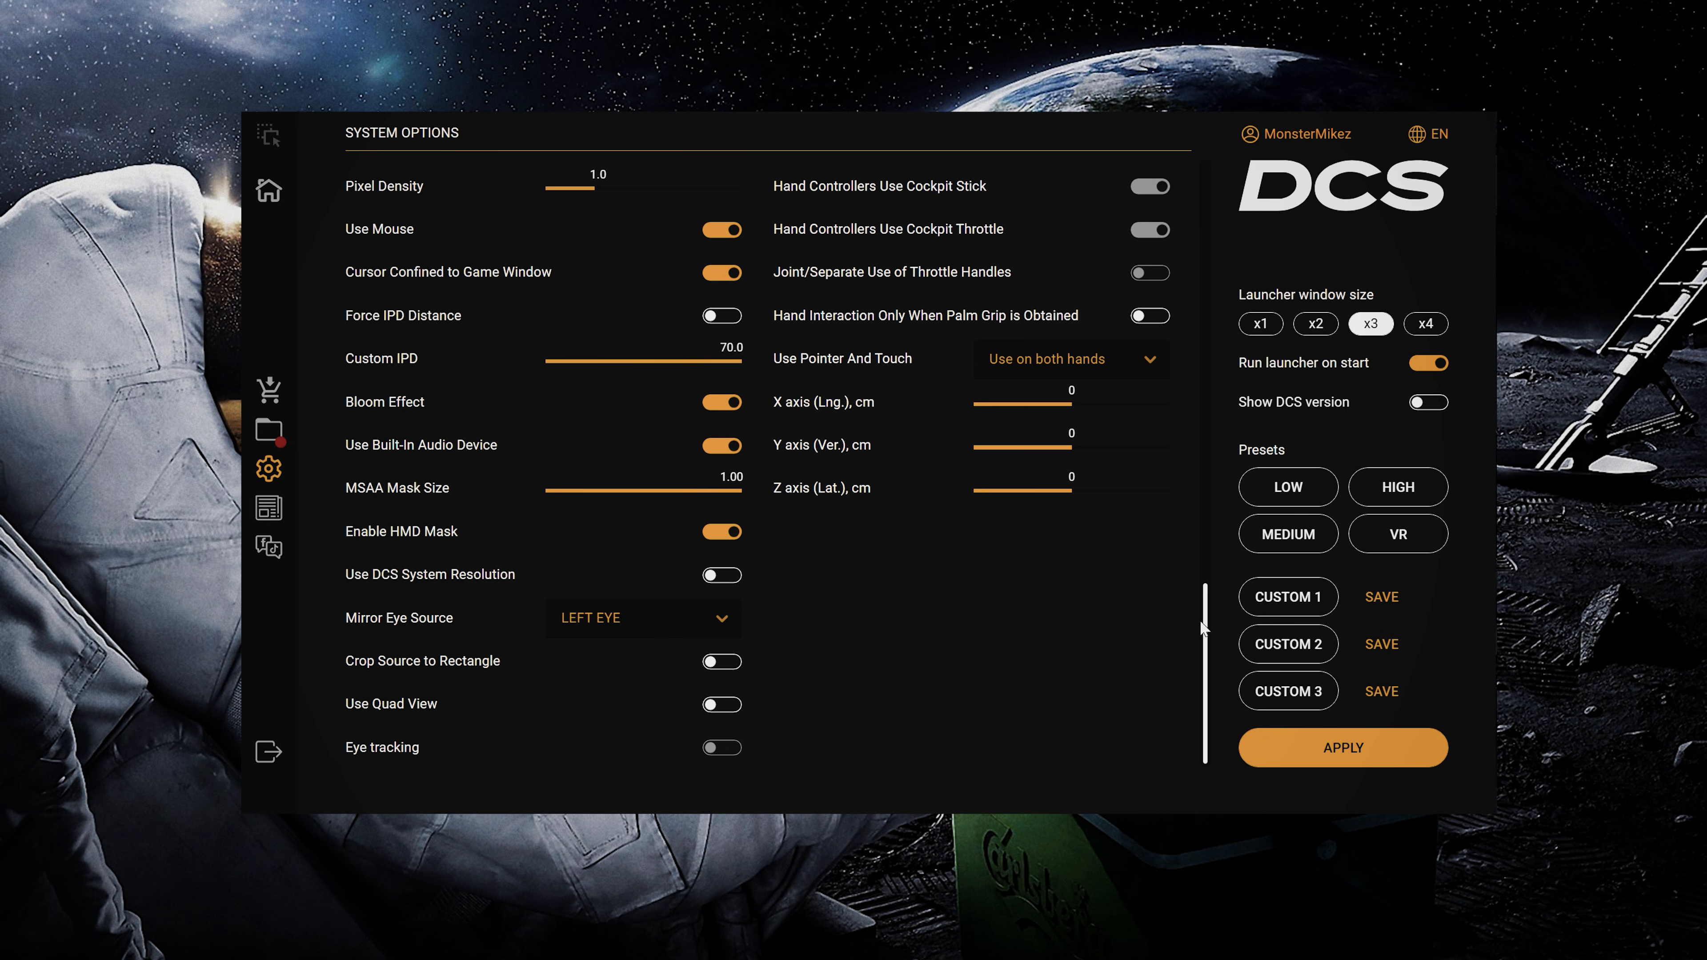
{"action": "left_click_drag", "start_coordinate": [1199, 622], "coordinate": [1229, 379]}
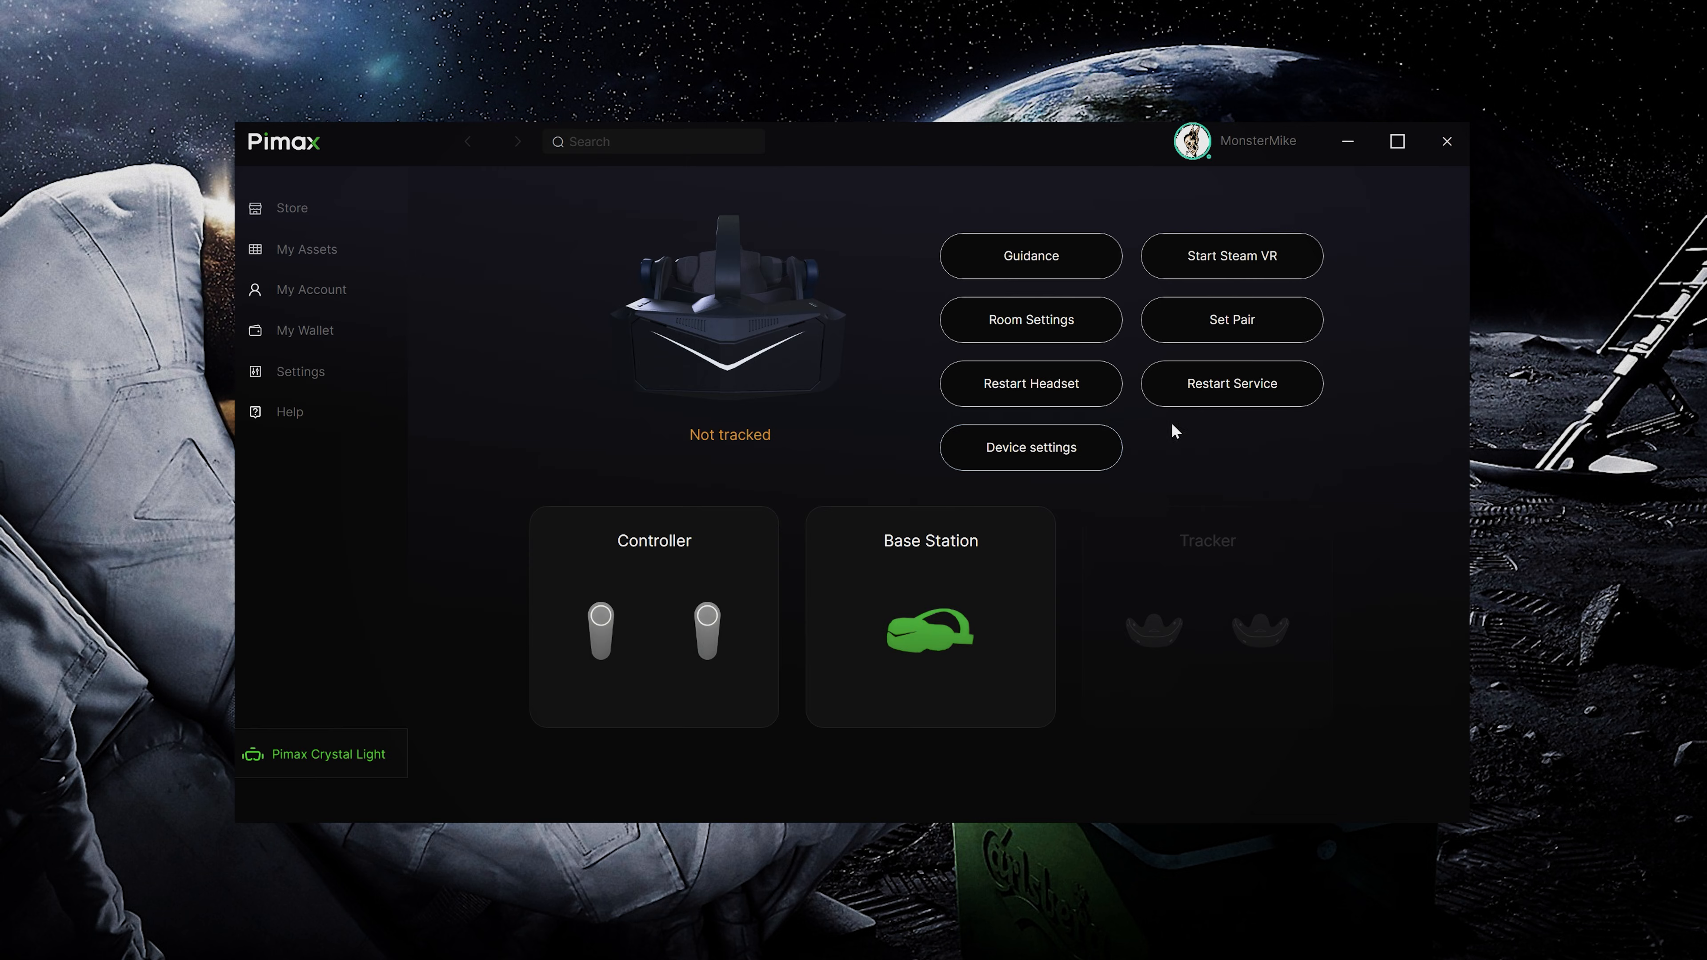
Step: In the Pimax app, open the headset's device settings and review the Device and Games settings, including refresh rate, render quality and foveated rendering, then General
{"action": "left_click", "coordinate": [1076, 441]}
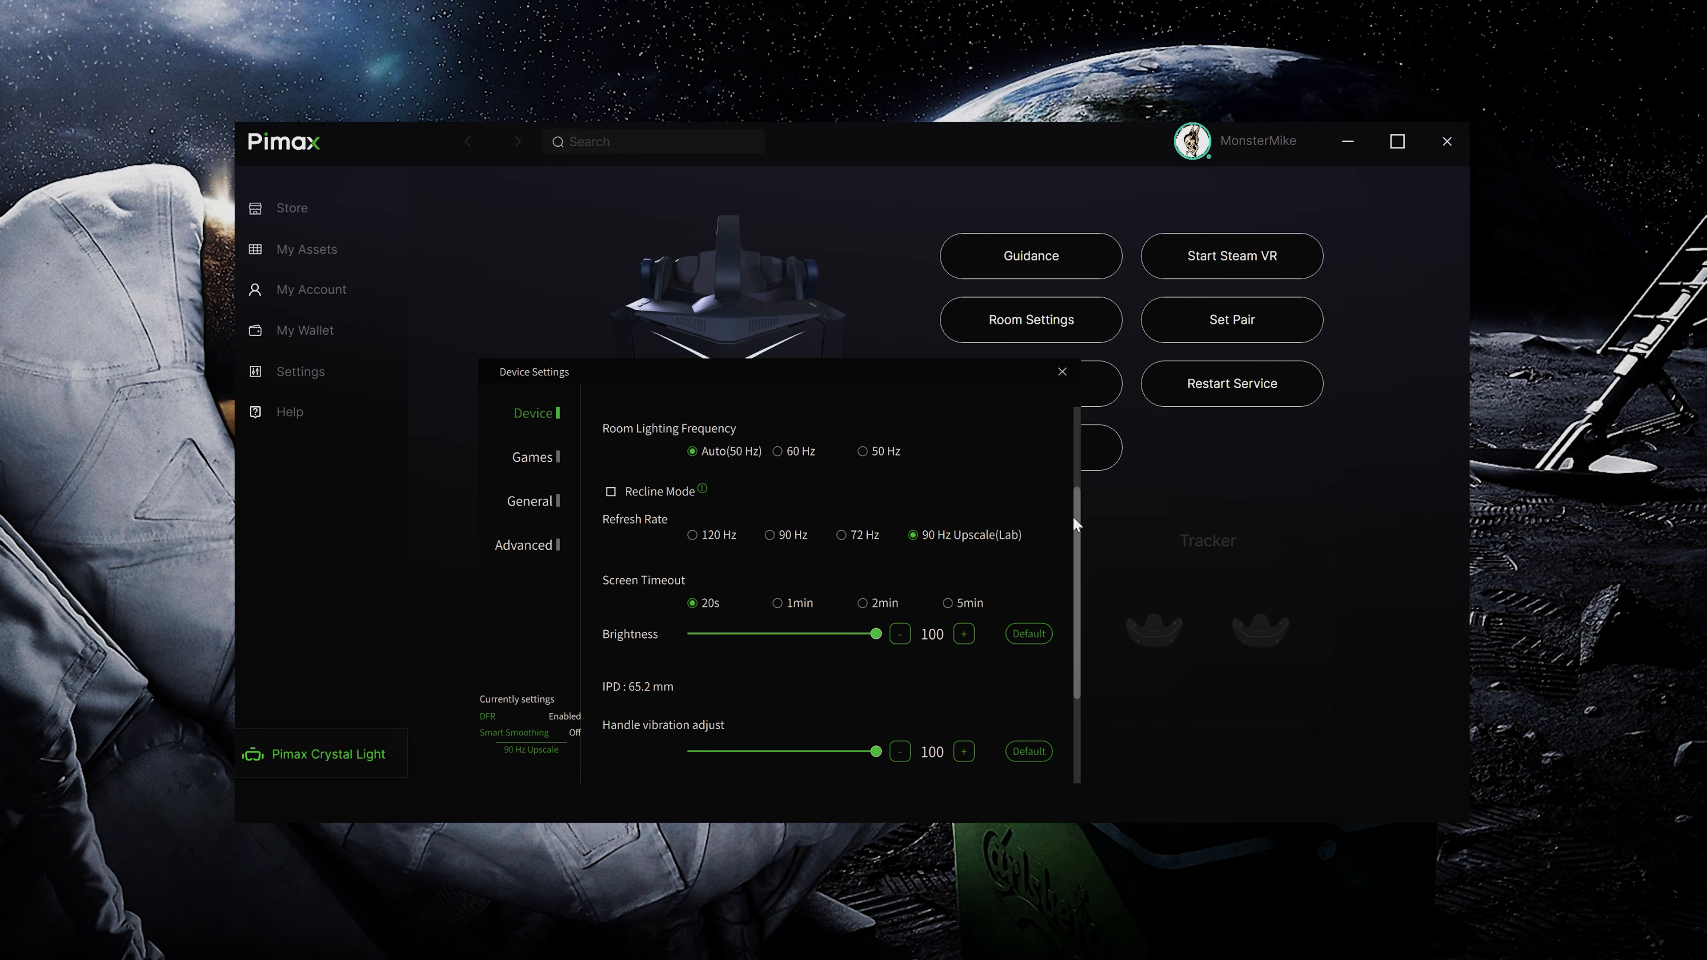
{"action": "left_click_drag", "start_coordinate": [1075, 524], "coordinate": [1078, 592]}
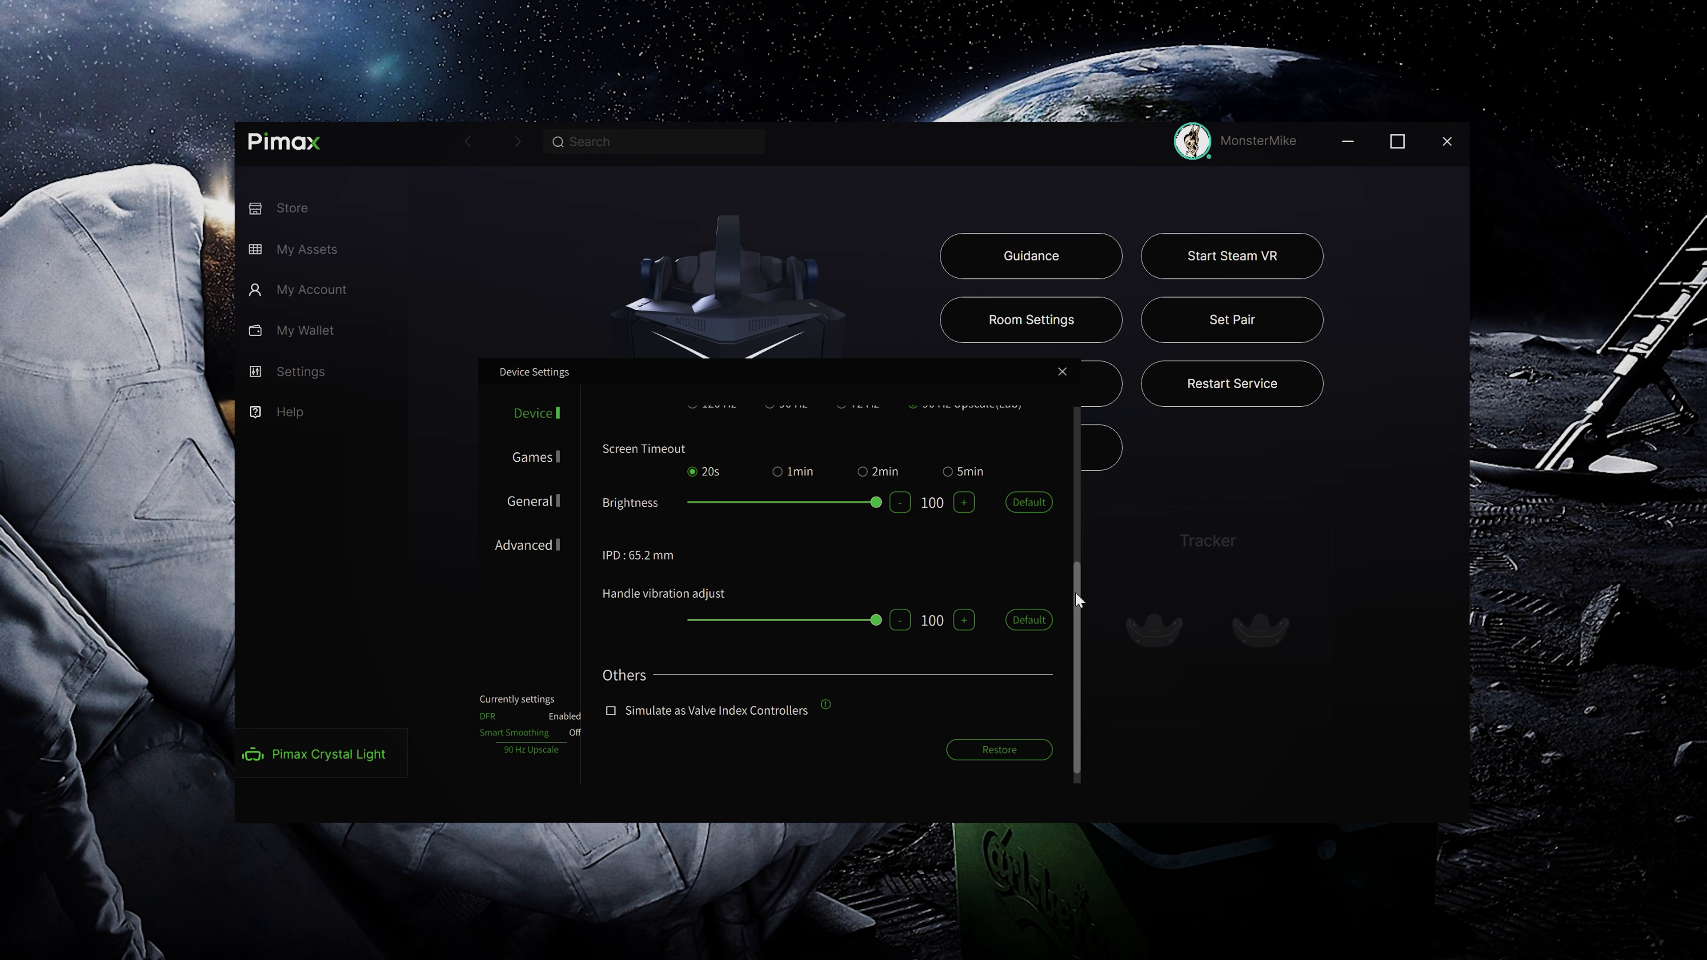
{"action": "mouse_move", "coordinate": [1075, 593]}
{"action": "left_mouse_down"}
{"action": "mouse_move", "coordinate": [1071, 542]}
{"action": "mouse_move", "coordinate": [1072, 622]}
{"action": "left_mouse_up"}
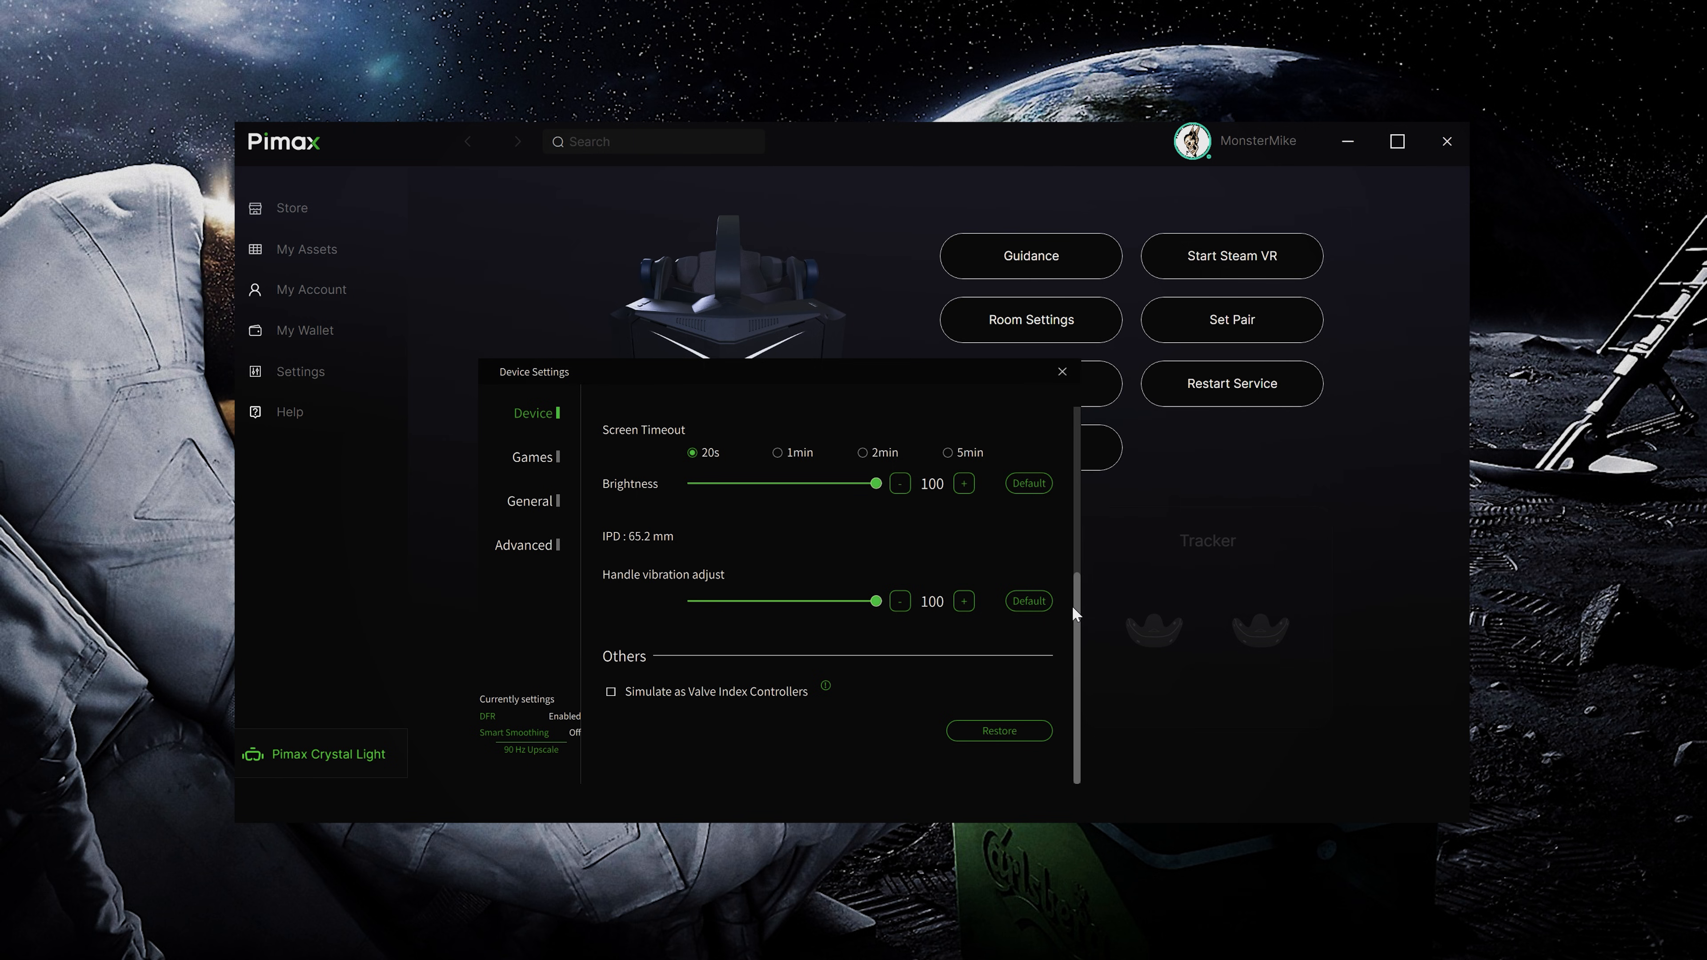
{"action": "left_click", "coordinate": [535, 457]}
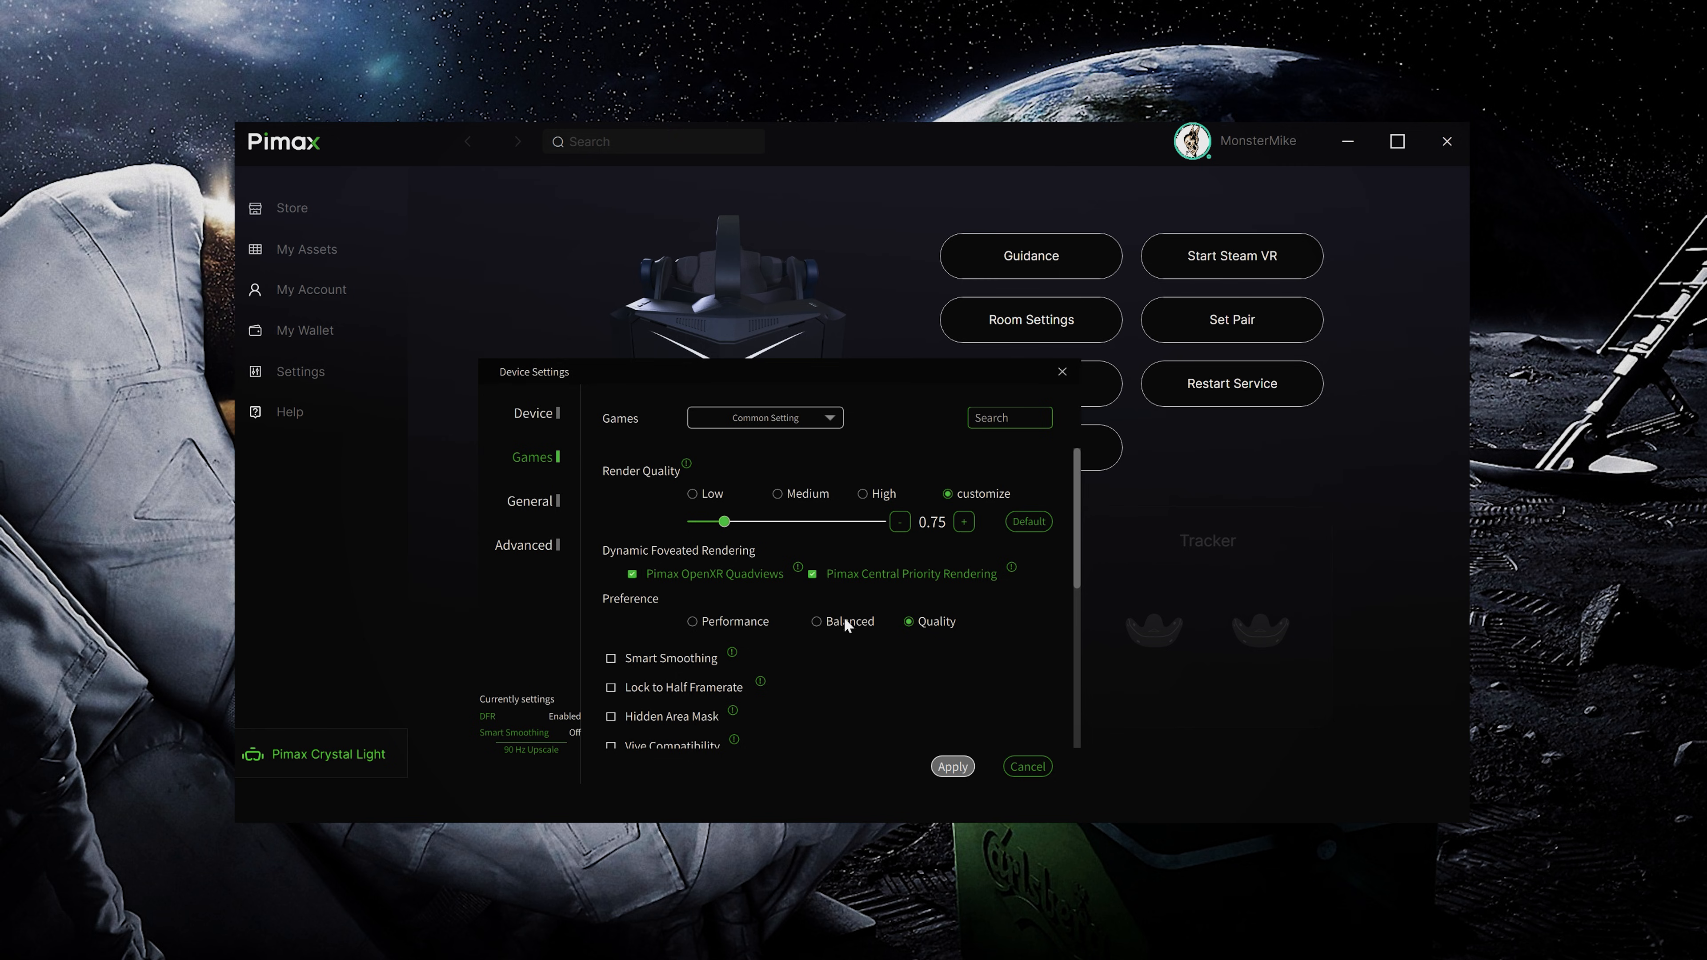
{"action": "scroll", "coordinate": [945, 642], "scroll_direction": "down", "scroll_amount": 2}
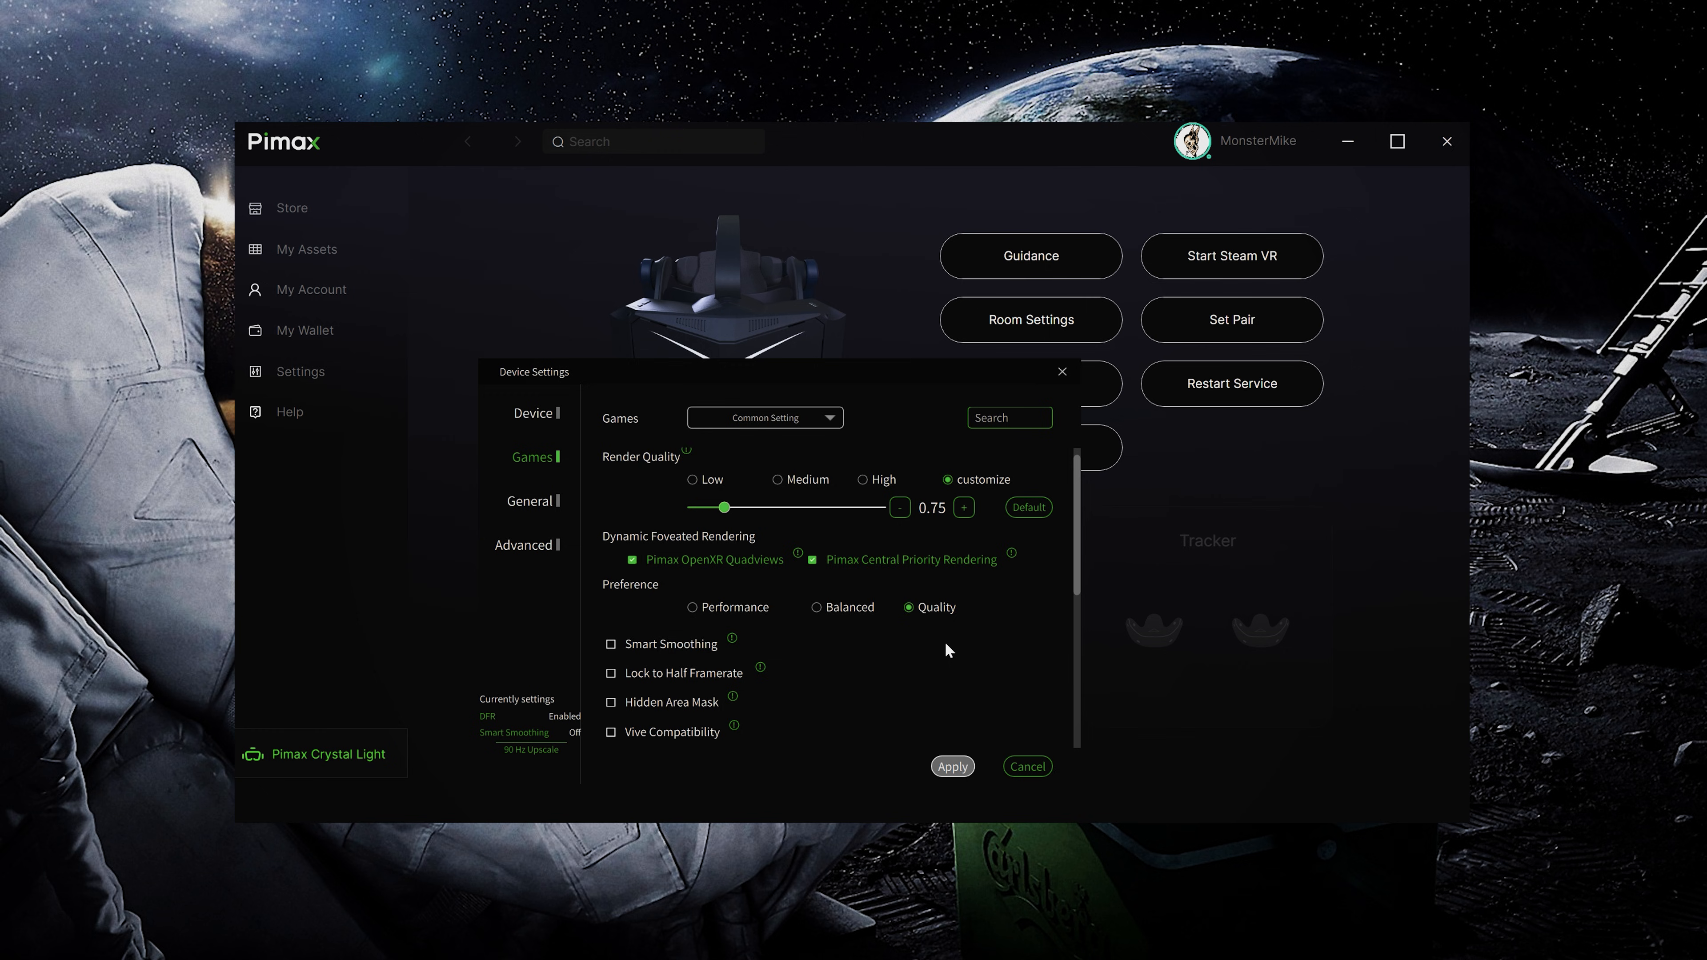
{"action": "scroll", "coordinate": [944, 642], "scroll_direction": "down", "scroll_amount": 10}
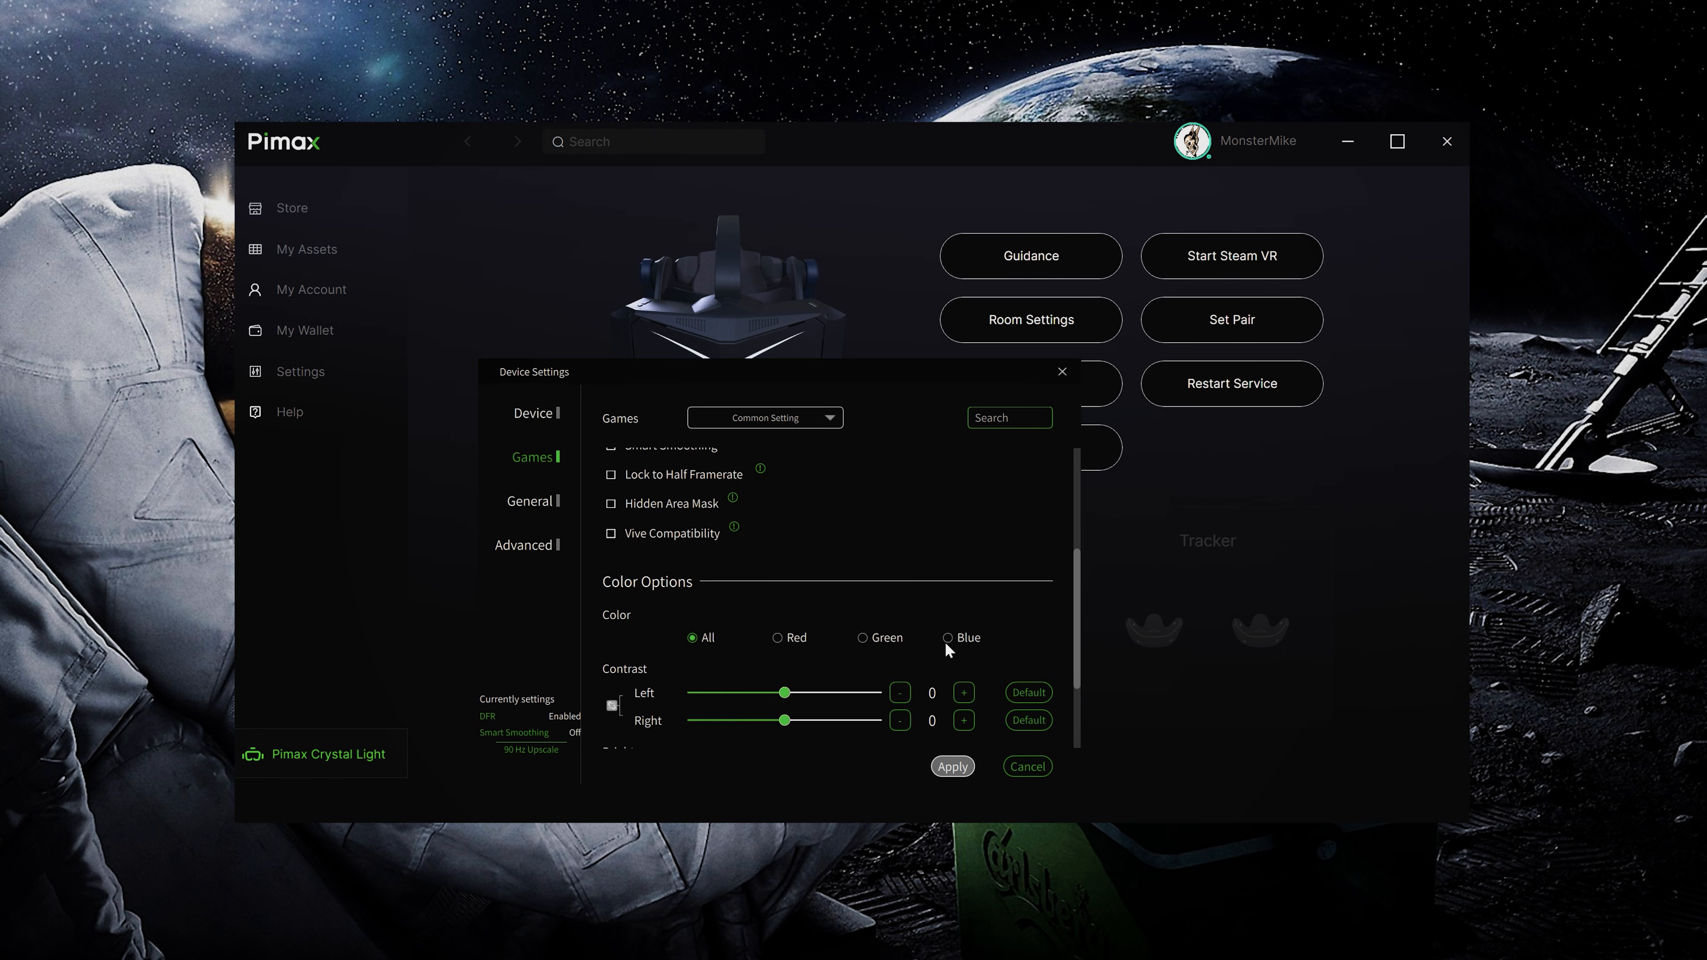
{"action": "scroll", "coordinate": [944, 642], "scroll_direction": "up", "scroll_amount": 12}
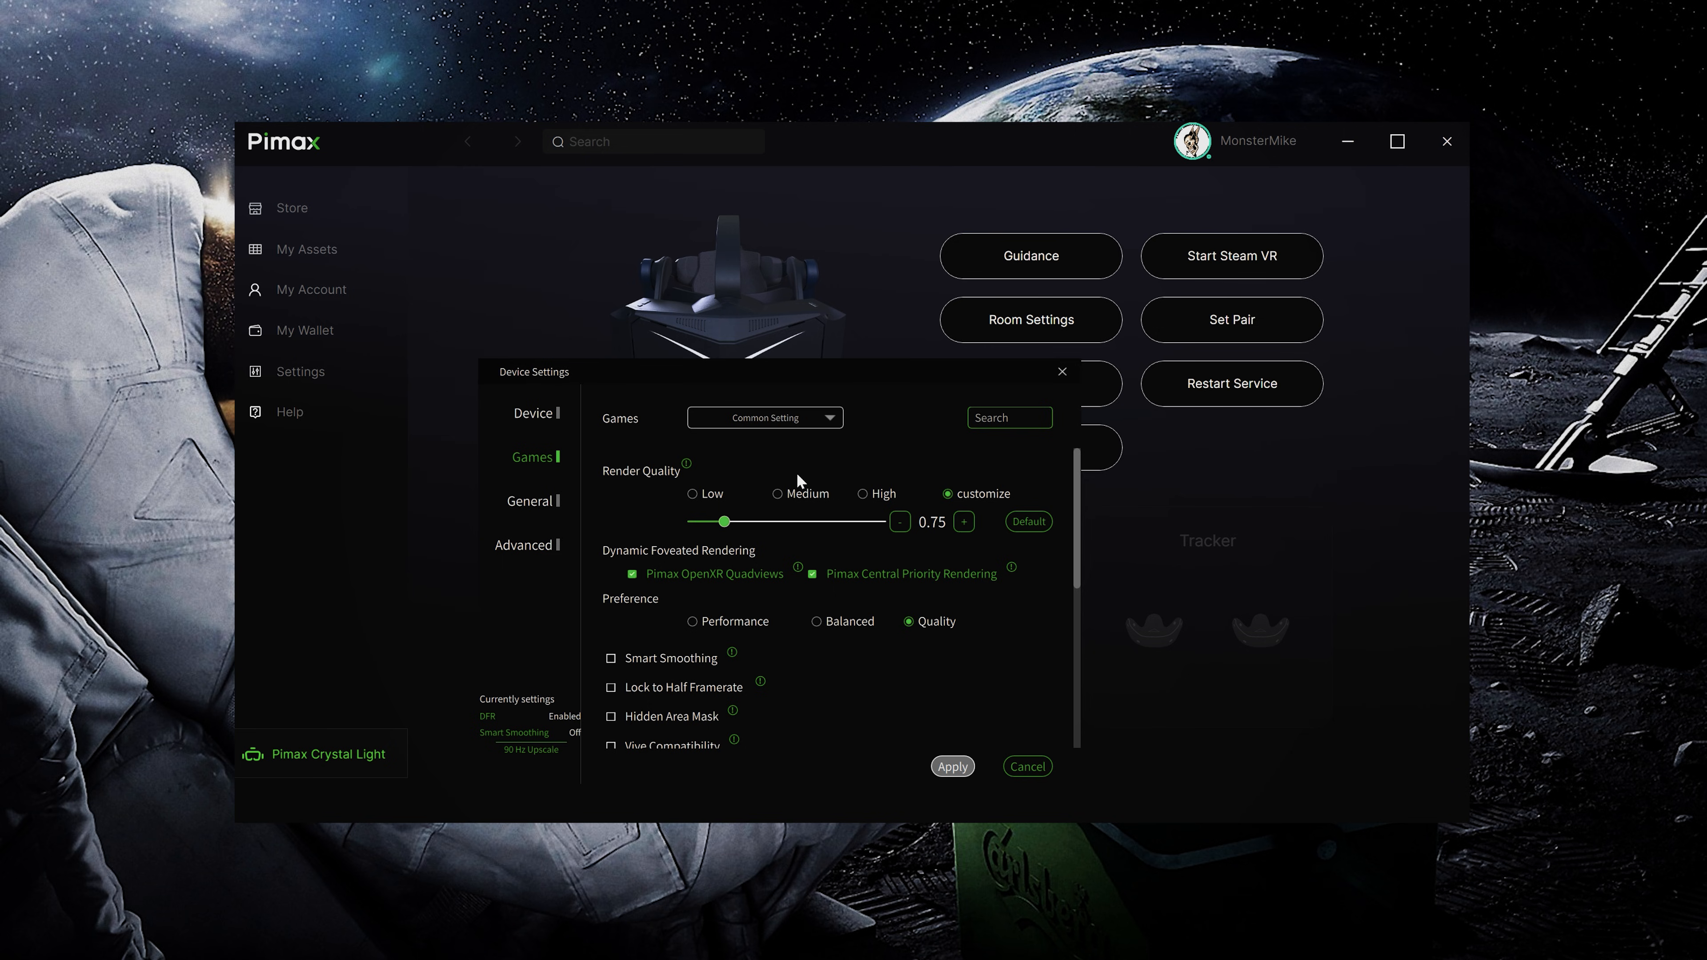
{"action": "left_click", "coordinate": [519, 503]}
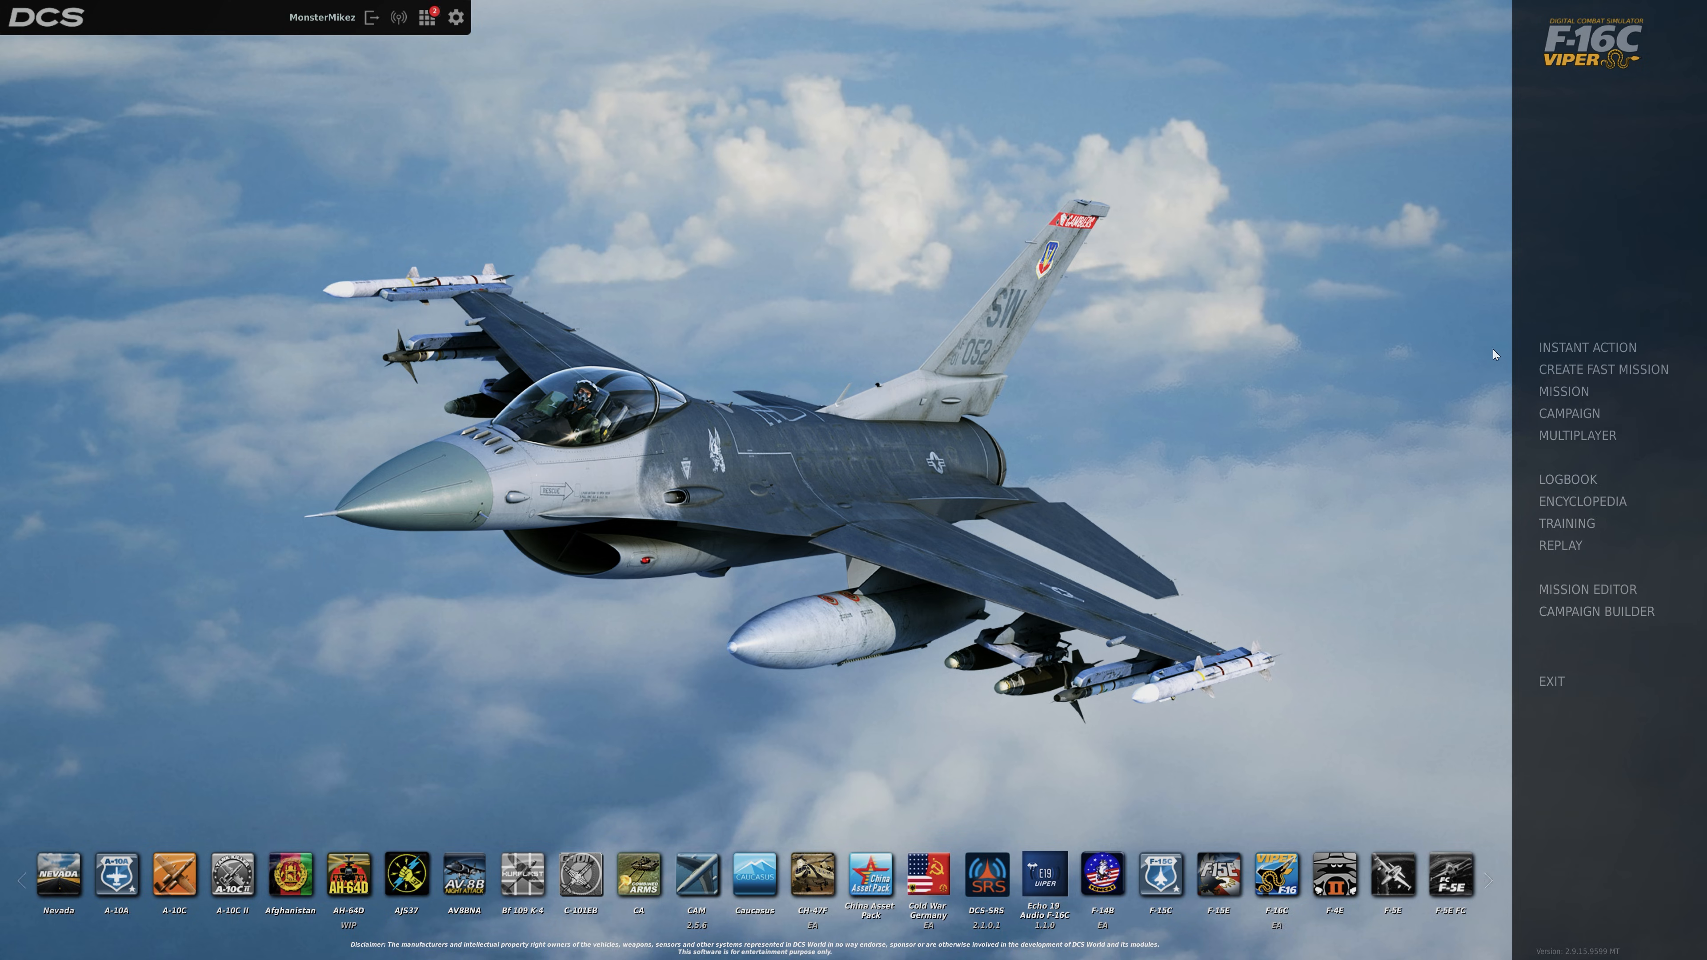
Step: In DCS World, start the F-16C Free Flight instant action mission on the Caucasus map and begin flying
{"action": "left_click", "coordinate": [1576, 345]}
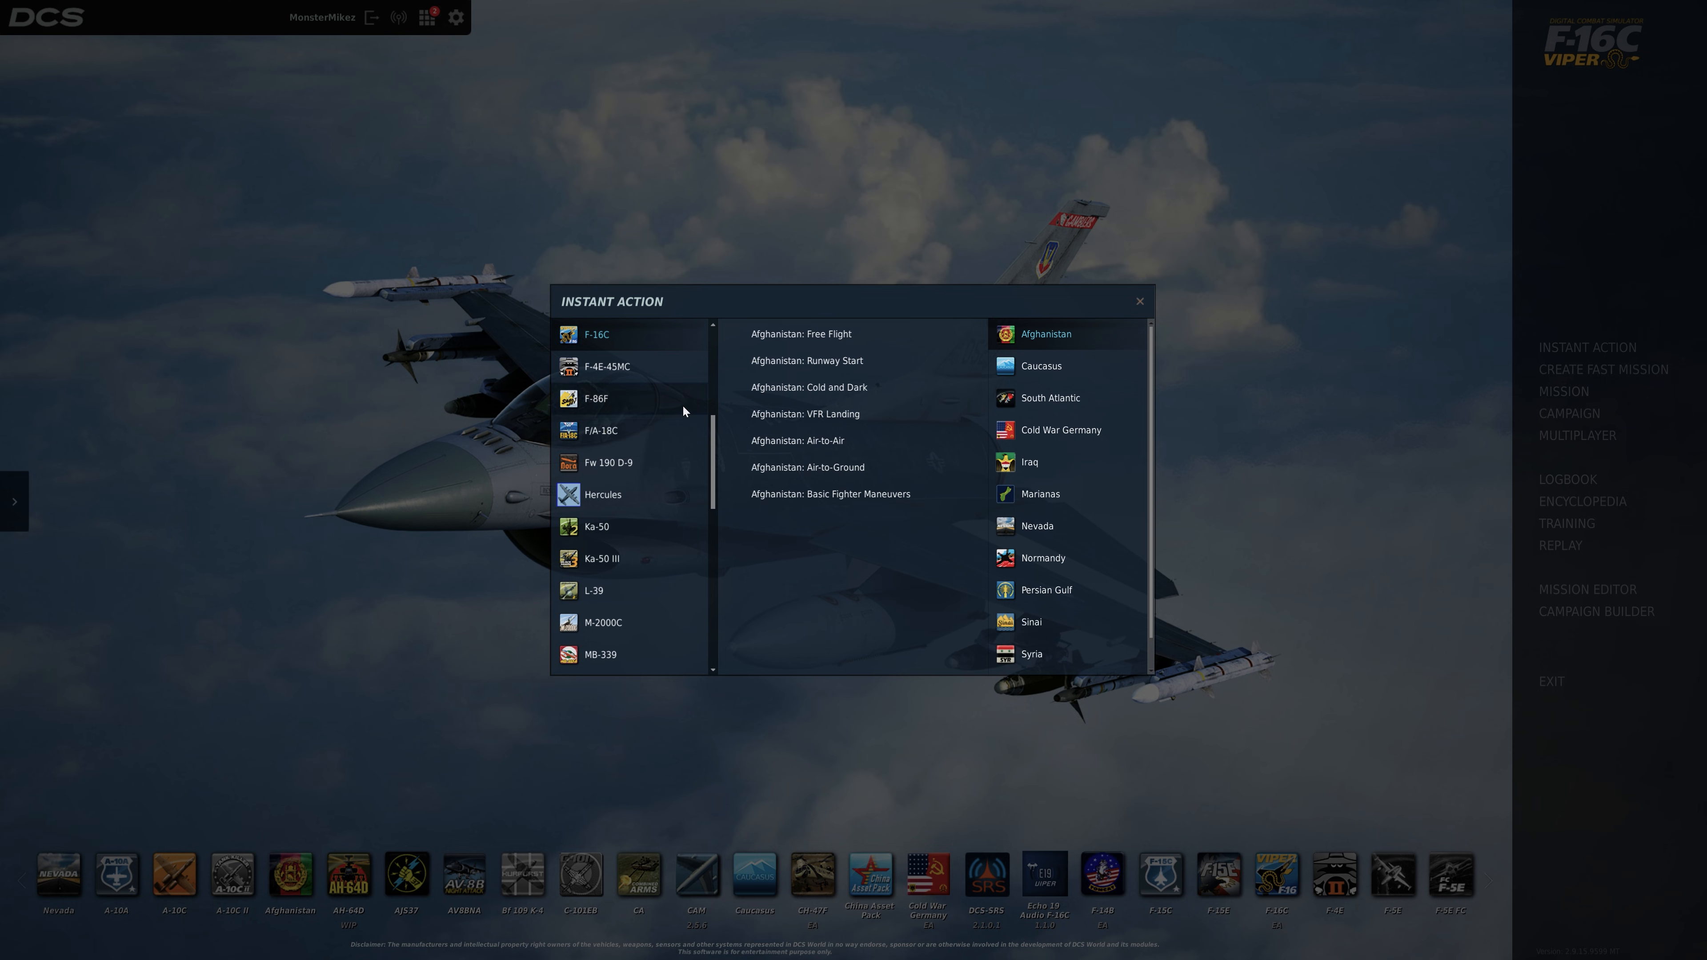
{"action": "left_click", "coordinate": [1052, 363]}
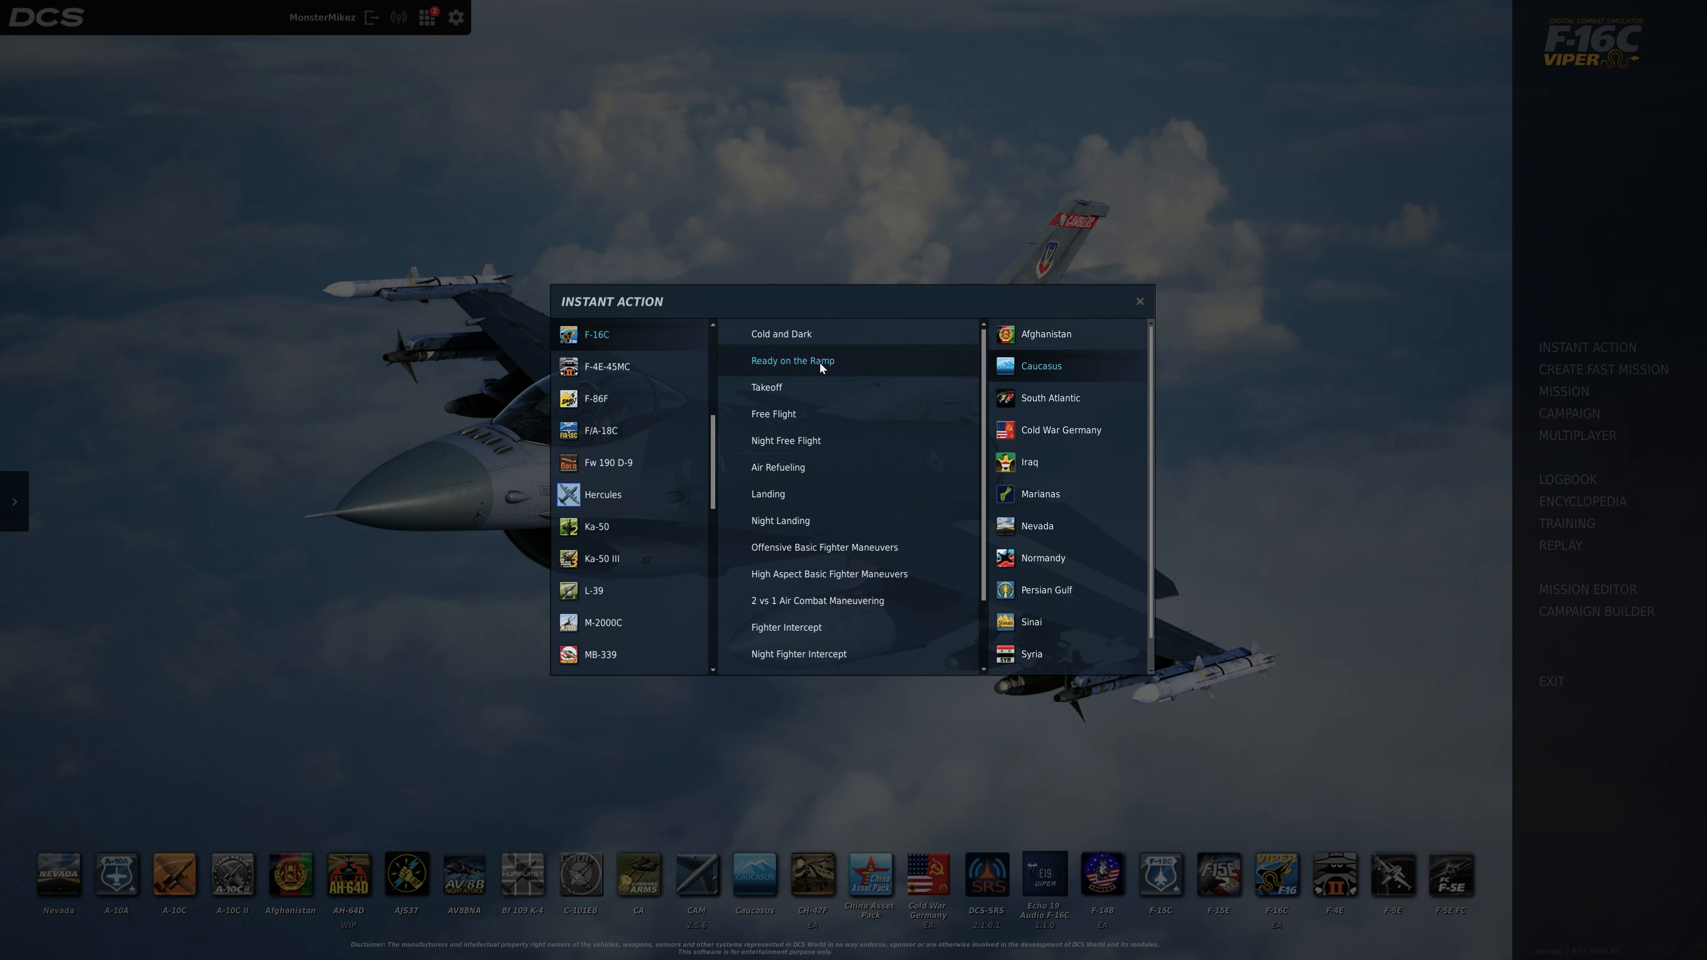
{"action": "left_click", "coordinate": [793, 412]}
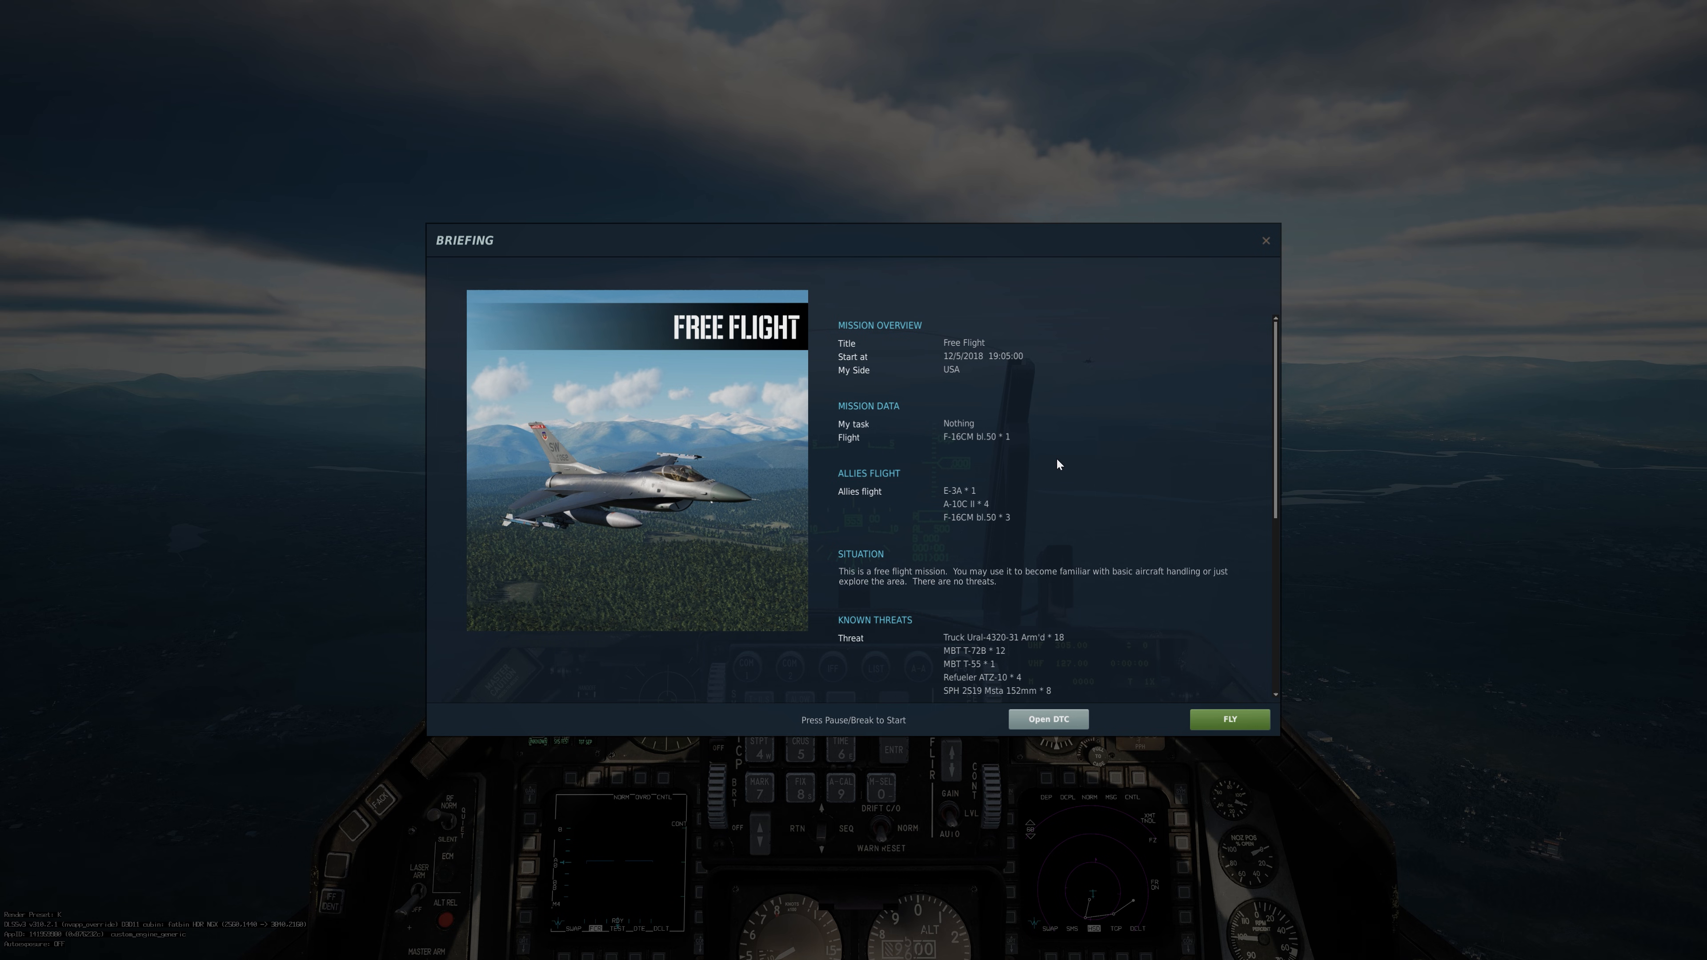
{"action": "left_click", "coordinate": [1230, 718]}
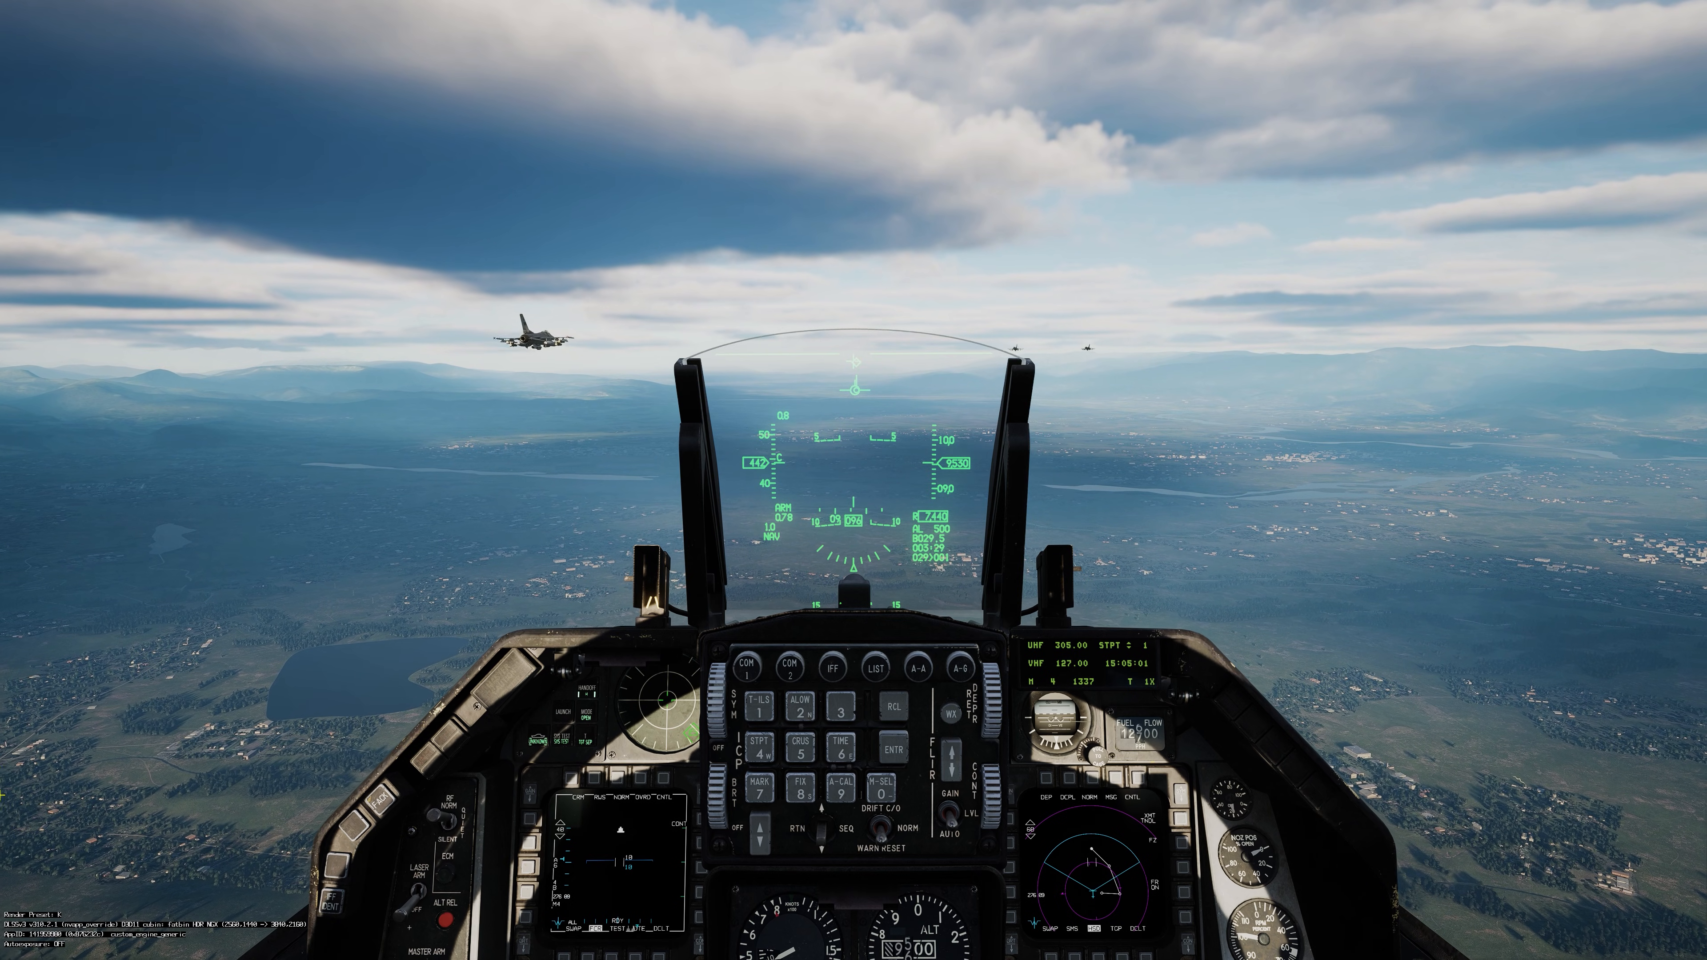